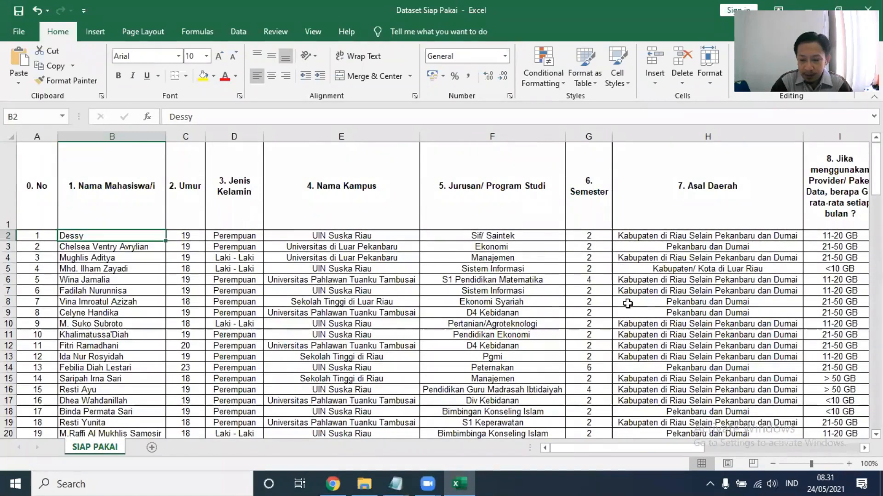
Look through the student survey dataset from the first to the last record, including its number and student name columns.
scroll(540, 317, "down", 6)
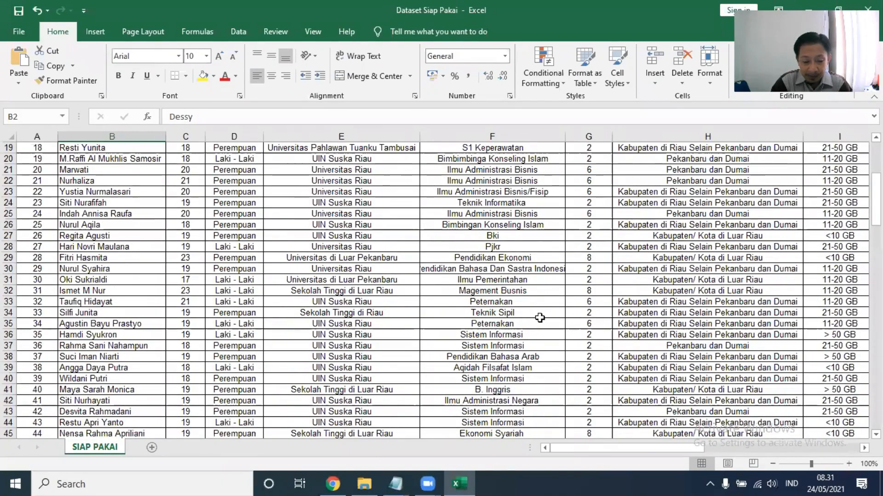
scroll(540, 317, "down", 20)
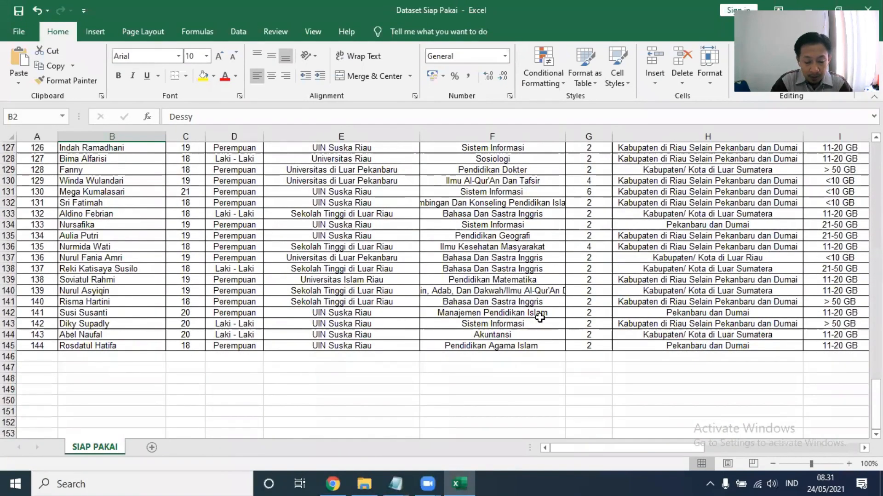
scroll(540, 317, "up", 1)
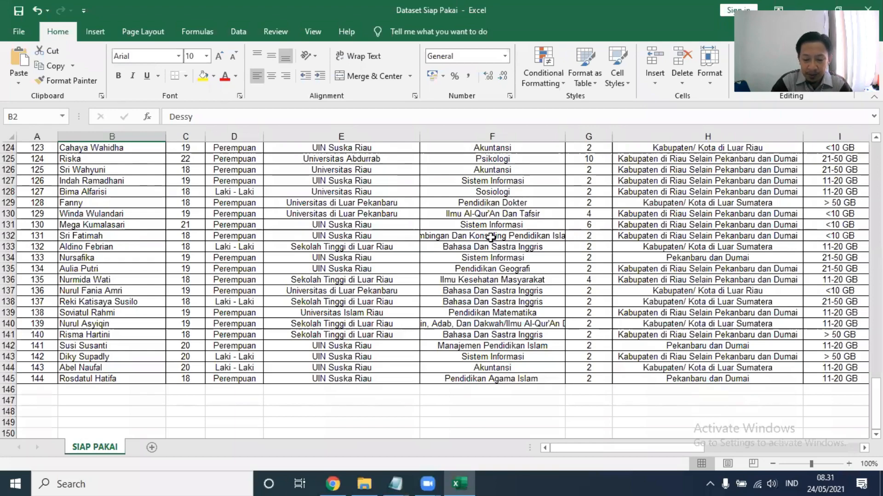
scroll(462, 319, "up", 20)
scroll(463, 320, "up", 17)
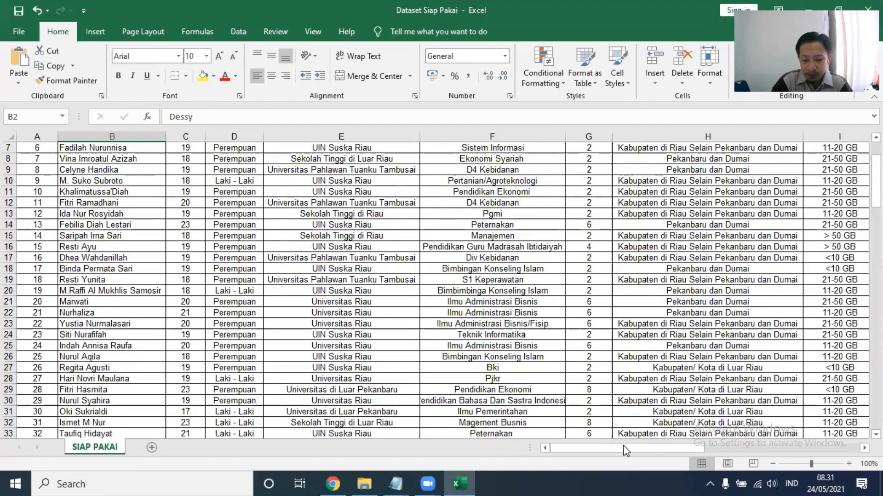
scroll(626, 448, "up", 2)
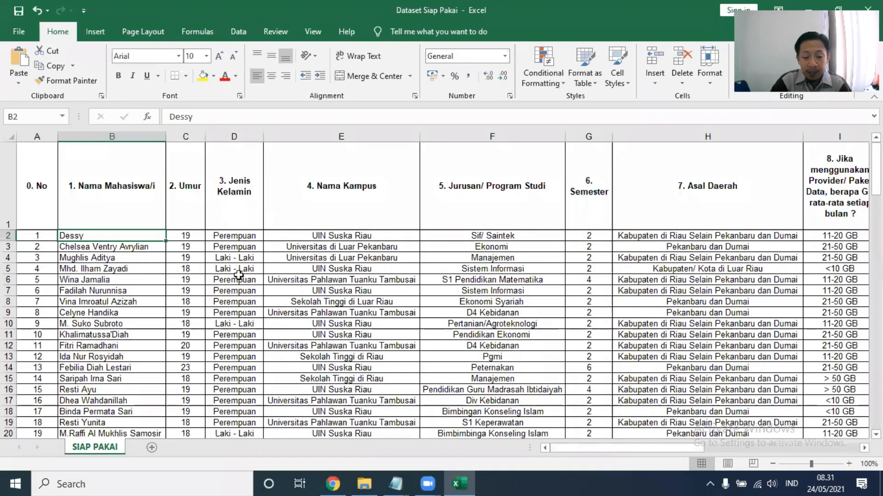
left_click_drag(657, 452, 547, 439)
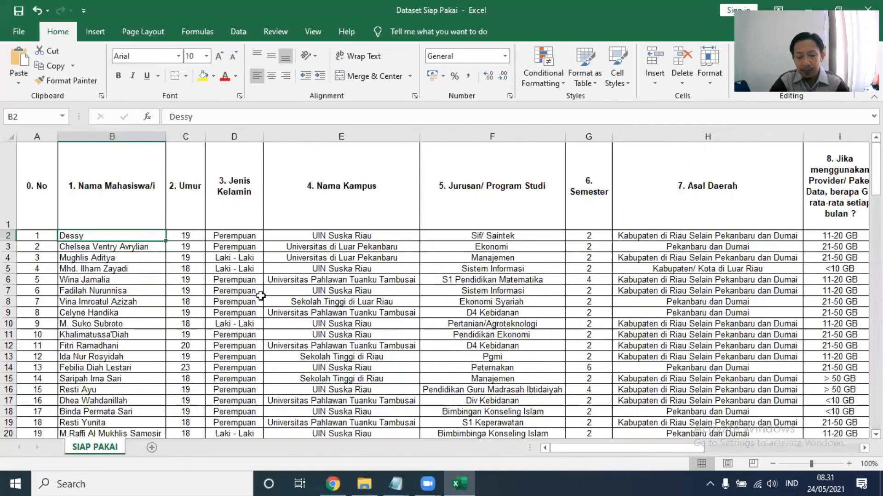
left_click(36, 193)
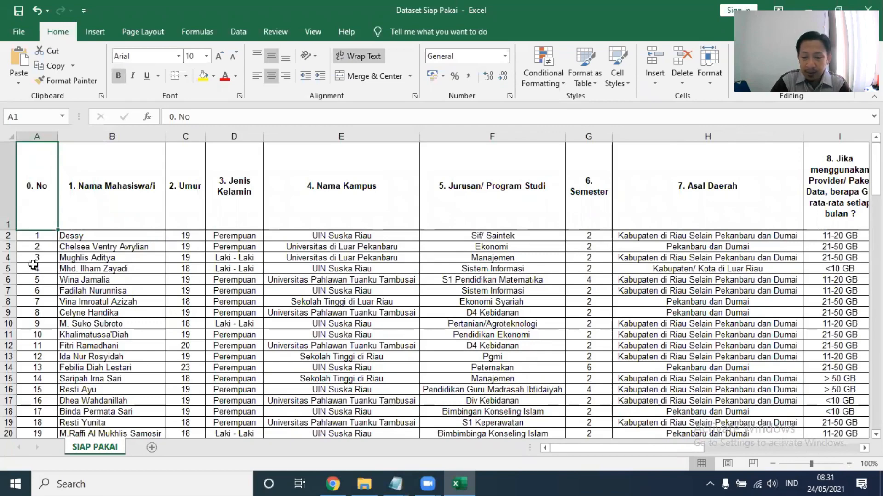
left_click(94, 196)
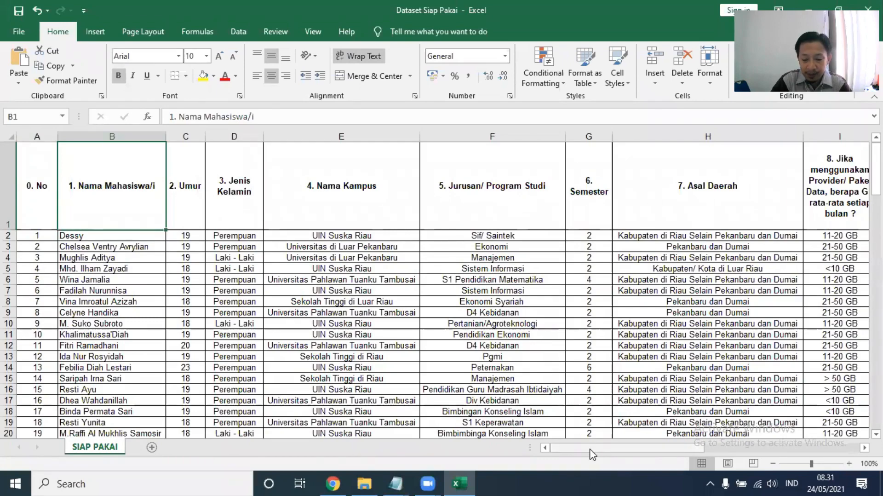
left_click_drag(592, 455, 557, 442)
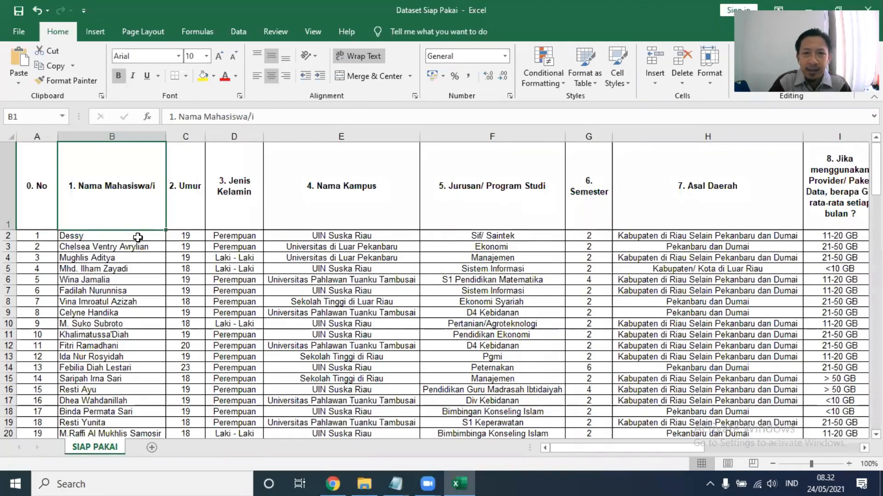
Examine the student name and gender (Jenis Kelamin) columns across the records.
left_click(152, 248)
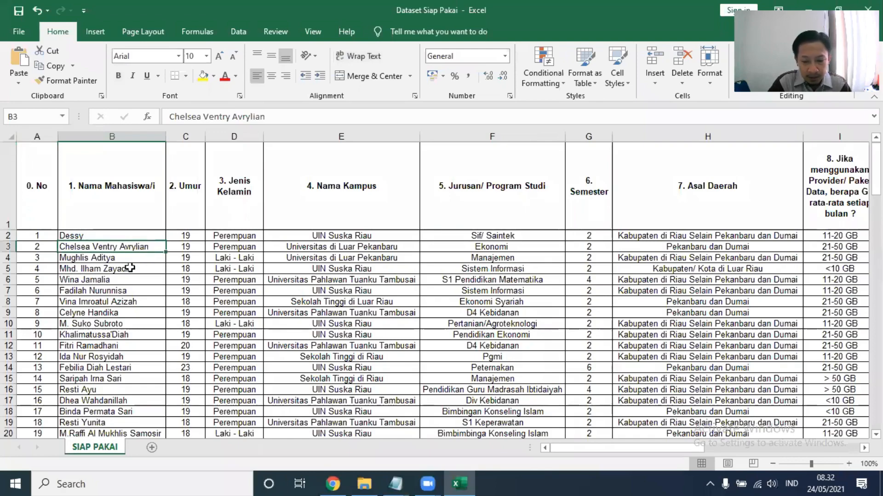
left_click_drag(875, 177, 852, 404)
scroll(852, 405, "down", 3)
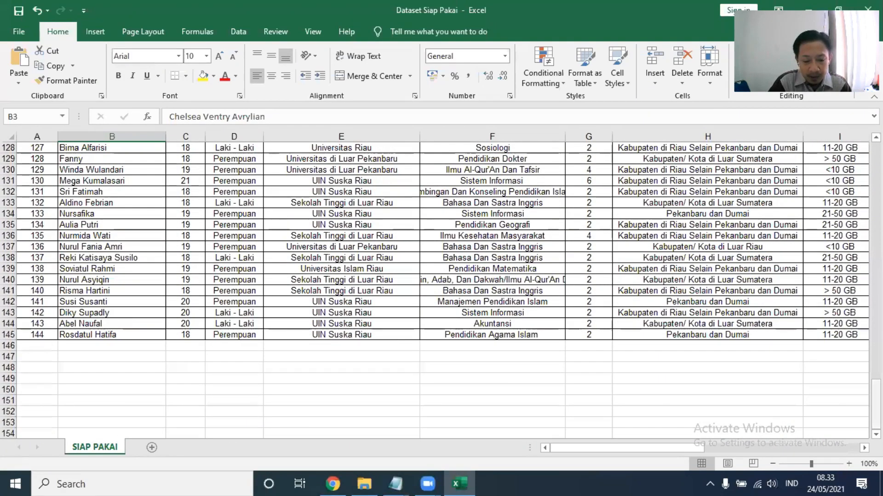
mouse_move(876, 405)
left_mouse_down()
mouse_move(874, 455)
mouse_move(874, 404)
left_mouse_up()
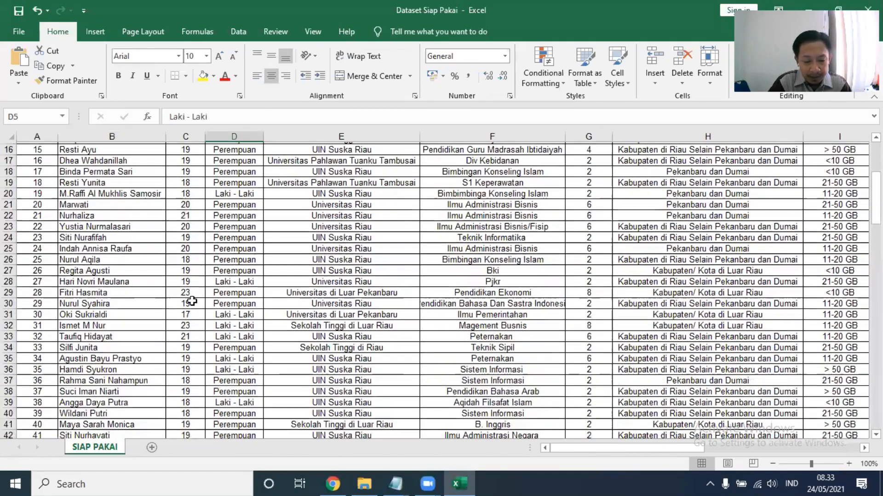
scroll(255, 246, "up", 5)
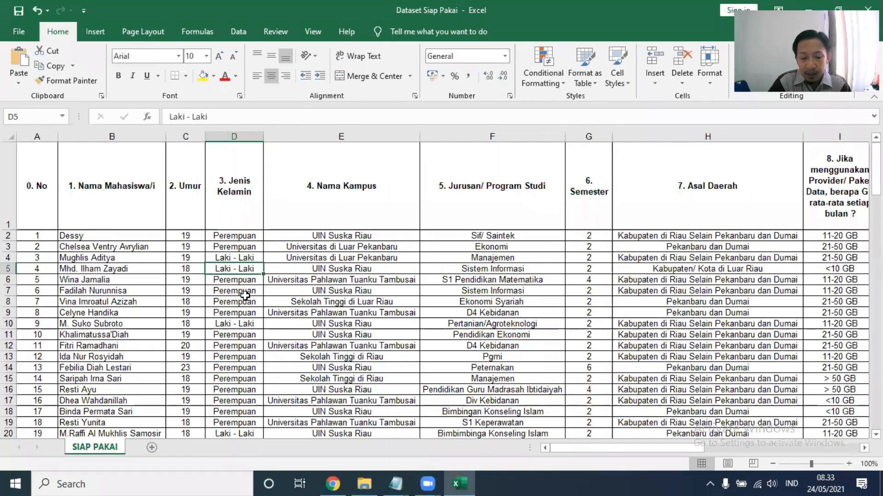
scroll(245, 295, "down", 4)
scroll(245, 295, "up", 4)
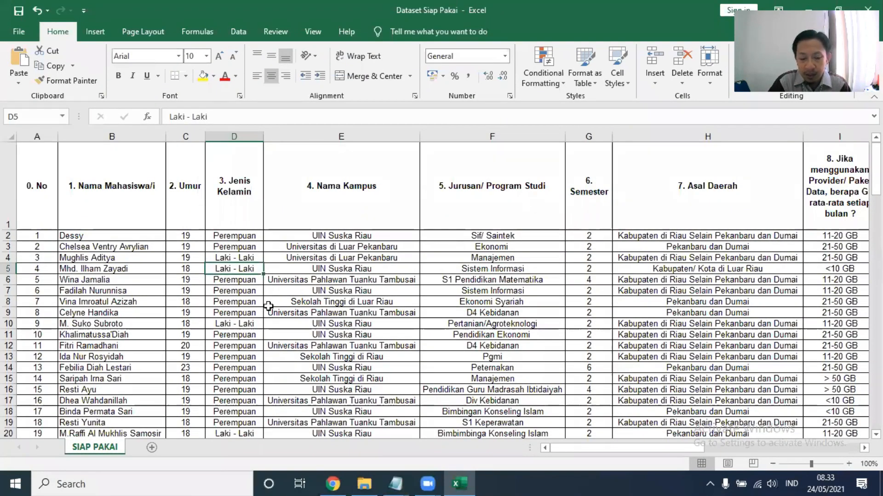
Begin a COUNTIF formula in cell D147 below the gender column, using D2:D145 as its range.
scroll(269, 306, "down", 6)
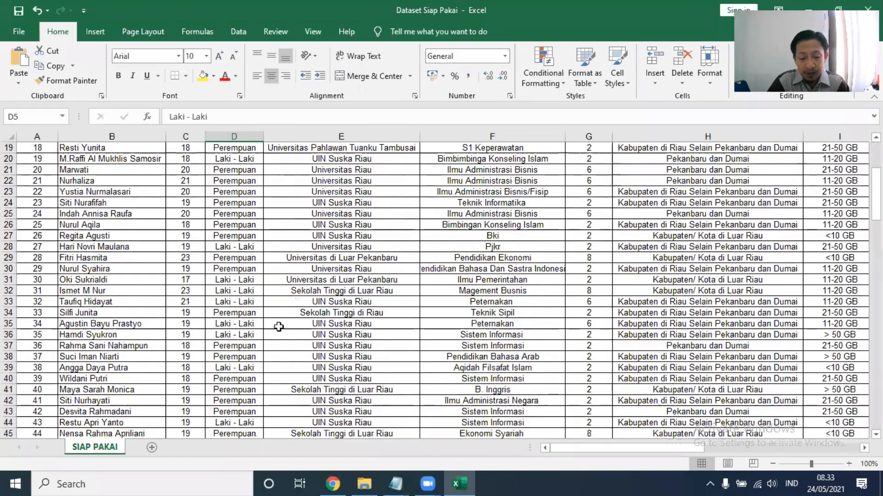
scroll(276, 322, "down", 20)
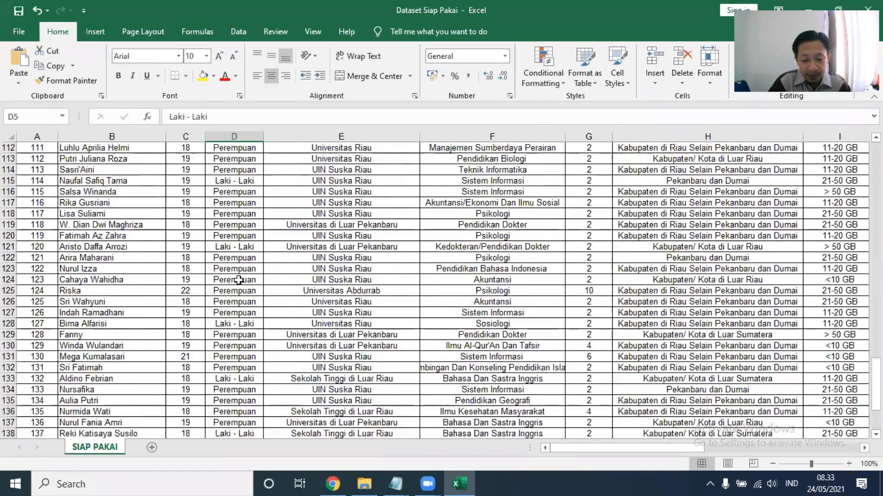
scroll(234, 276, "down", 9)
left_click(228, 235)
scroll(313, 308, "up", 3, "ctrl")
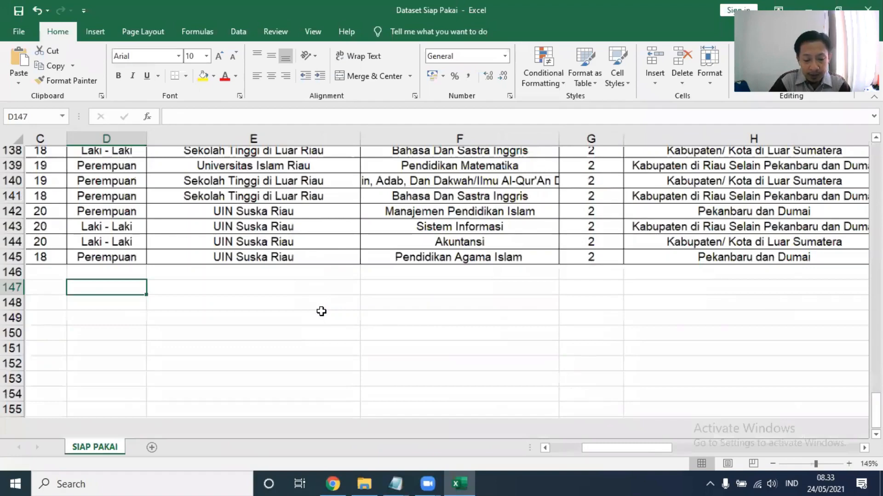
scroll(390, 369, "up", 1, "ctrl")
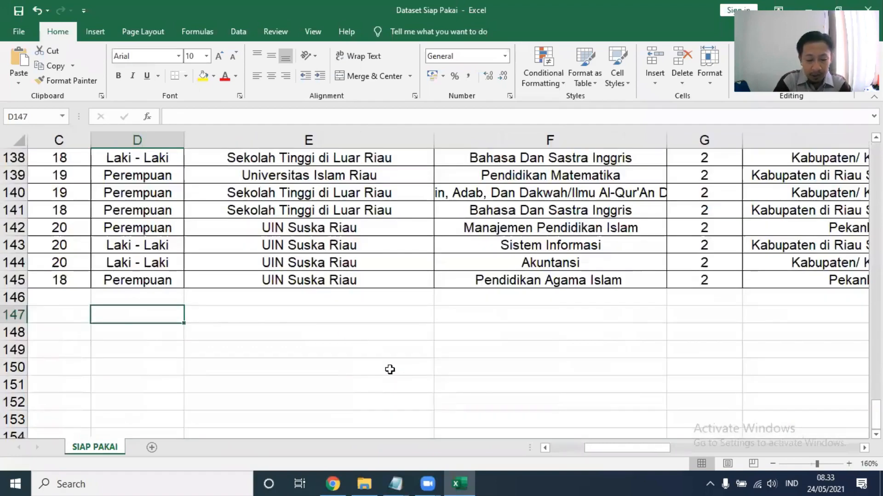
type("=co")
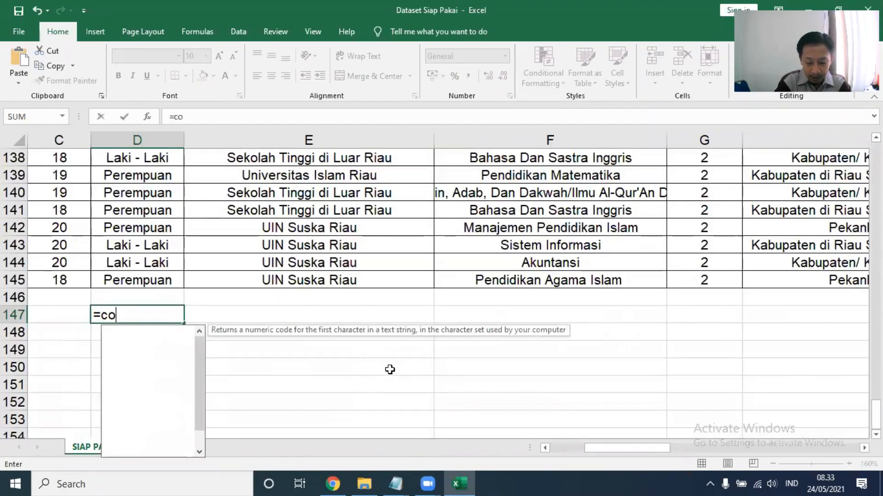
type("unt")
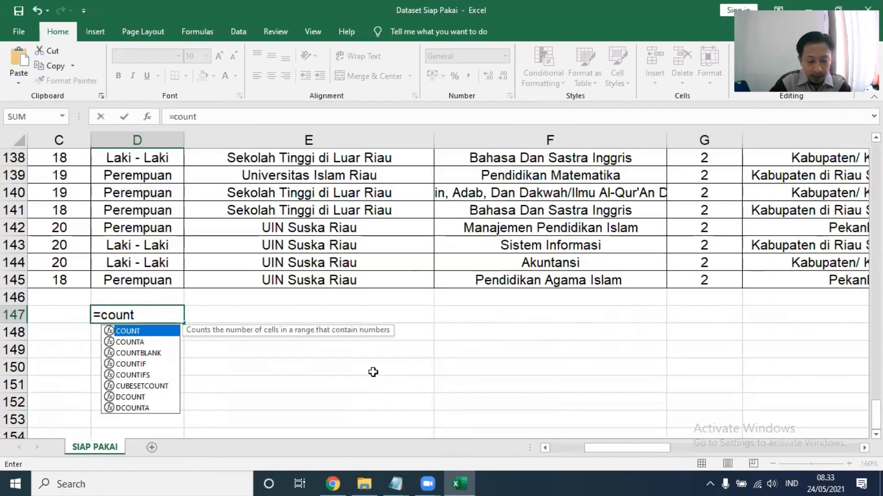
double_click(136, 363)
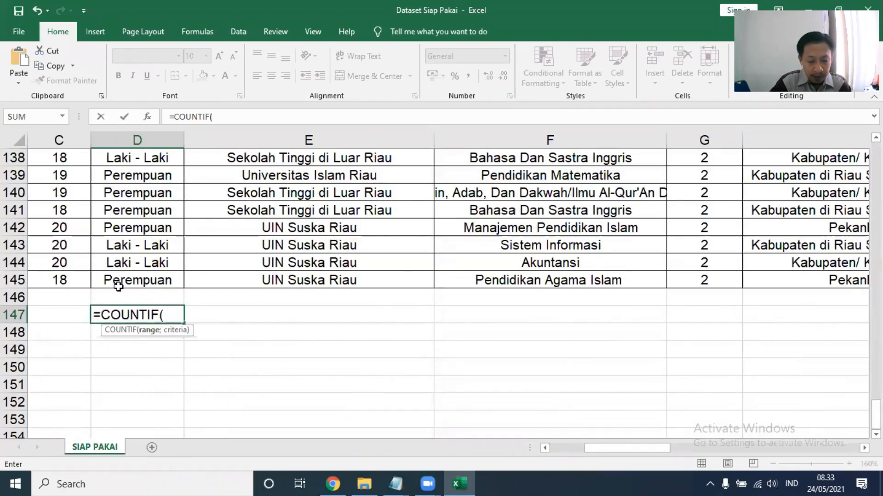
left_click(123, 281)
scroll(123, 282, "up", 20)
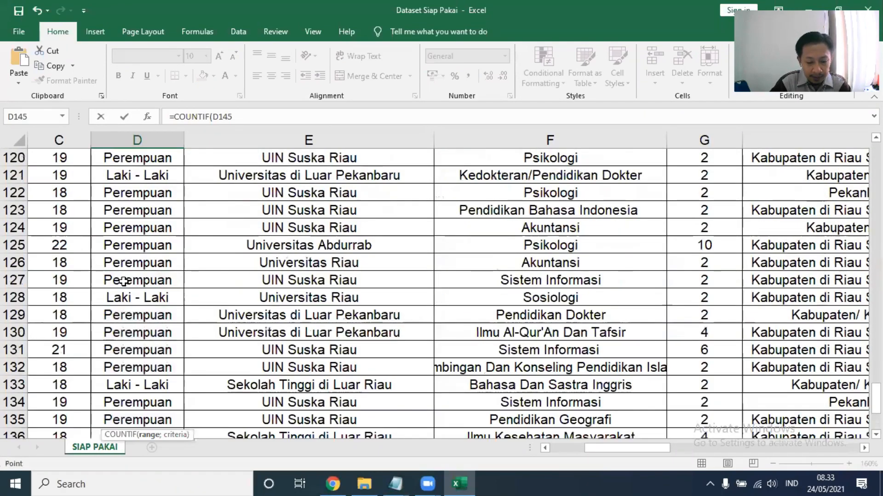
scroll(123, 281, "up", 20)
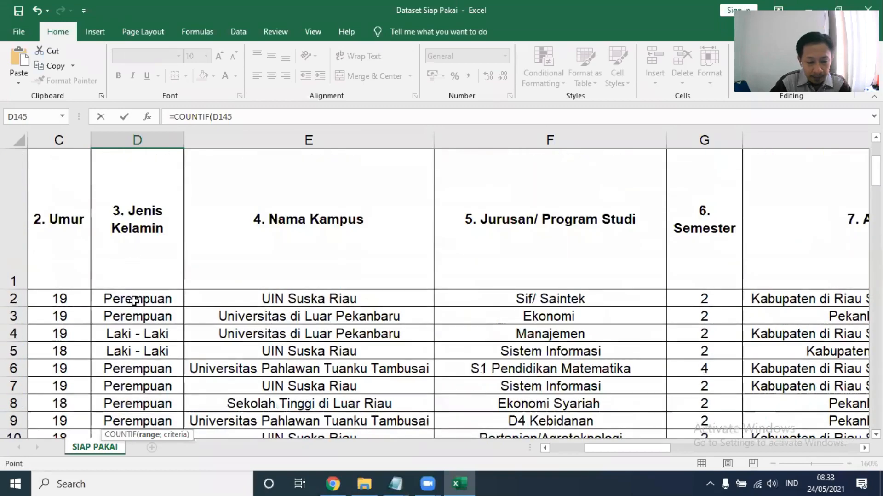
left_click(137, 298, "shift")
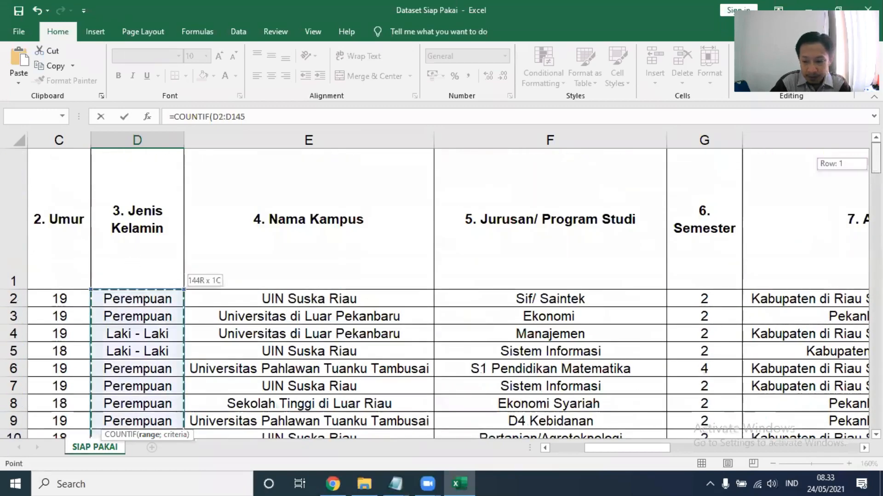
Complete the COUNTIF formula in D147 with the criterion "Perempuan".
scroll(364, 343, "down", 20)
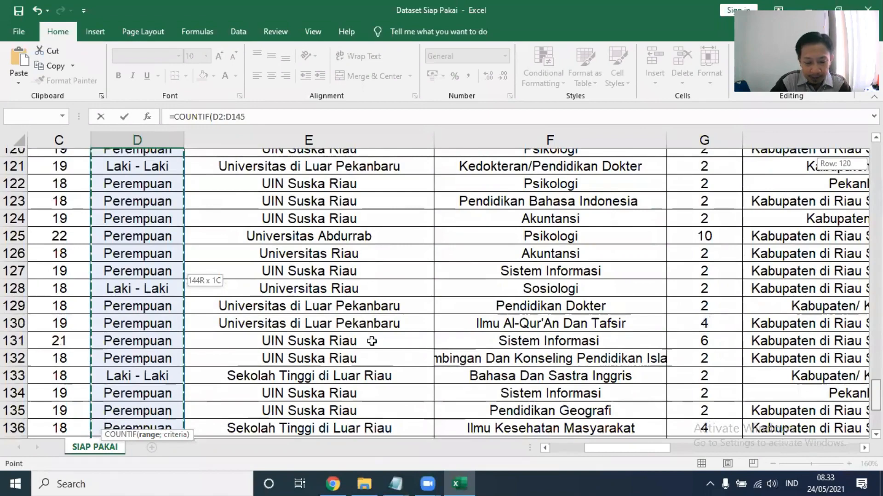
scroll(244, 203, "down", 8)
type(";")
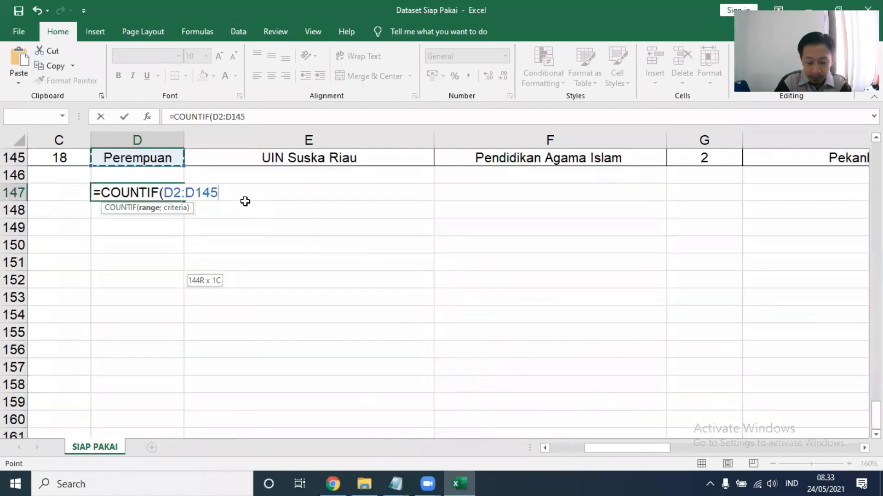
type("\"")
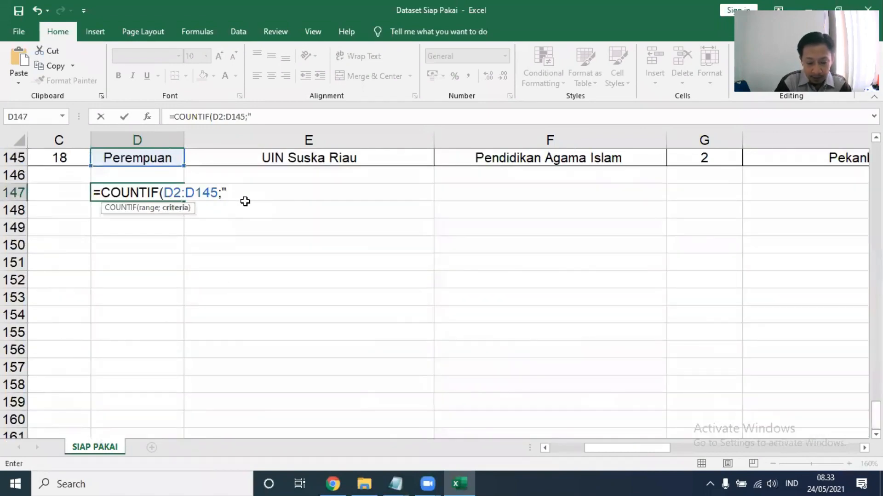
type("Peme")
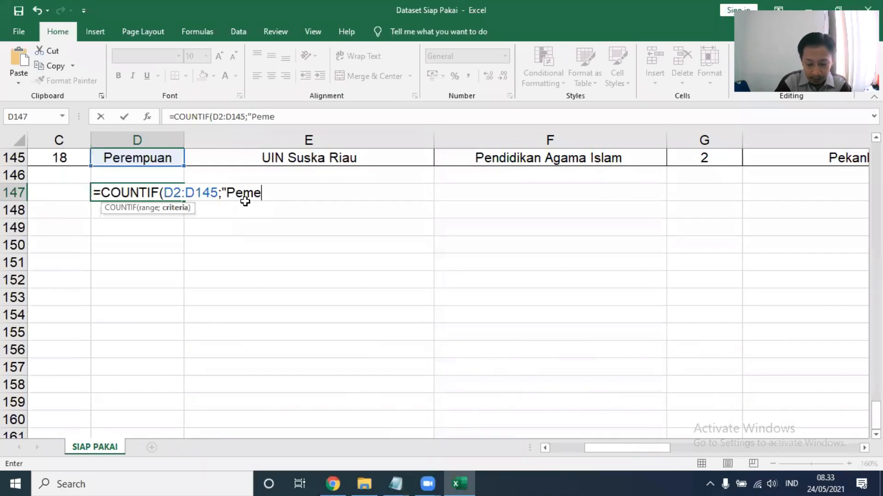
key("BackSpace")
key("BackSpace")
type("r")
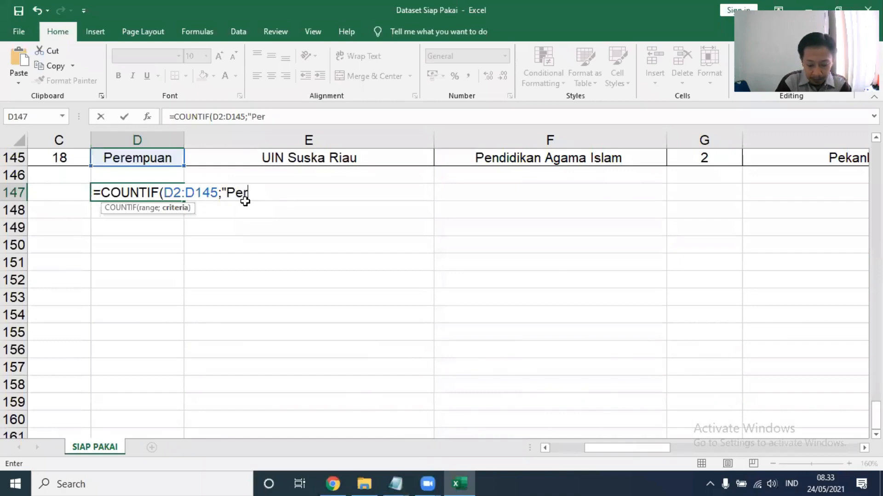
type("empuan")
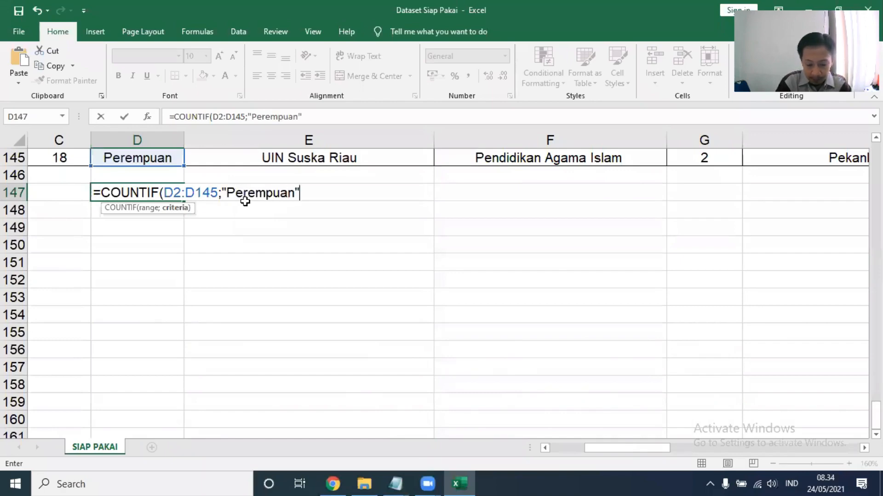
key("Return")
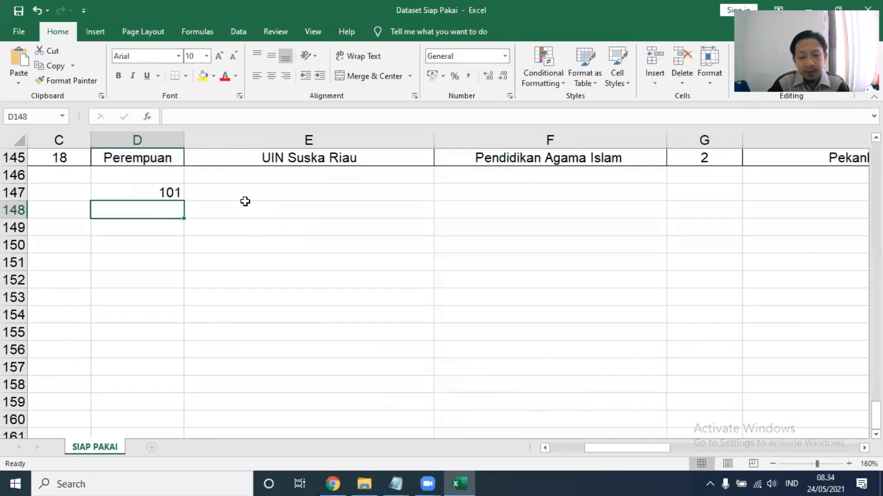
Copy the COUNTIF formula from D147 down to D148 and change the copy's criterion to "Laki-laki".
left_click(154, 193)
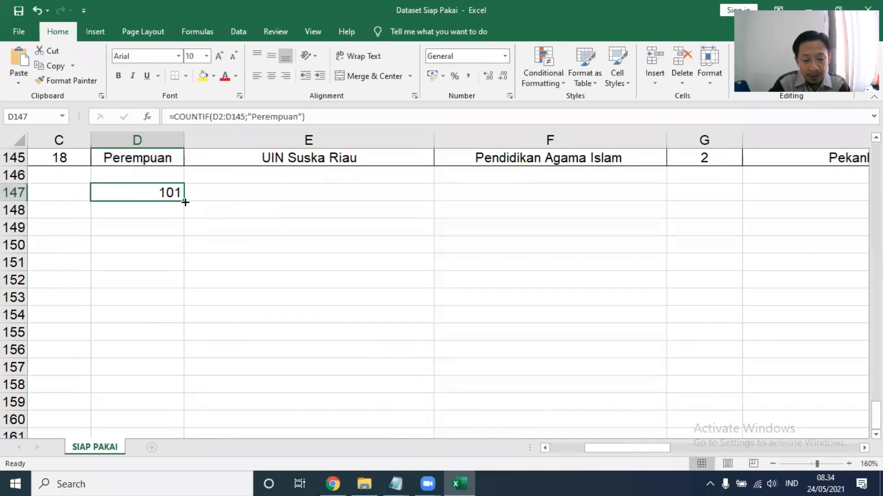
left_click_drag(183, 201, 291, 210)
double_click(177, 211)
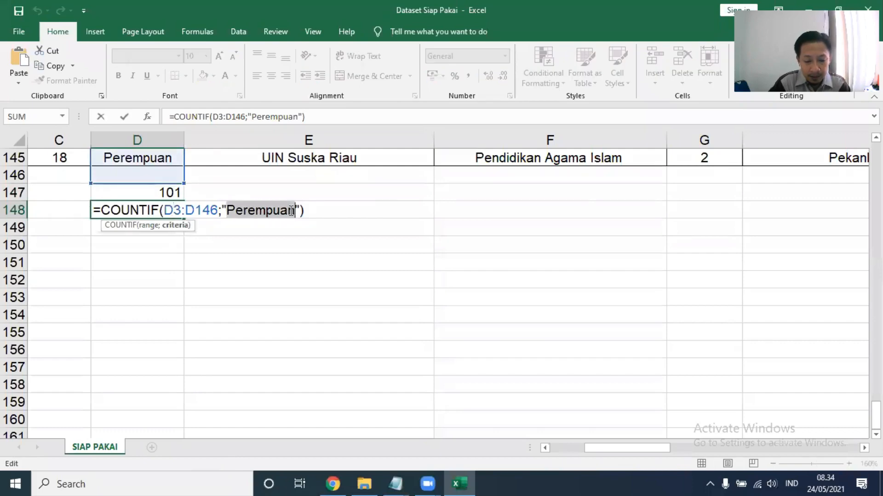
type("Laik")
key("BackSpace")
key("BackSpace")
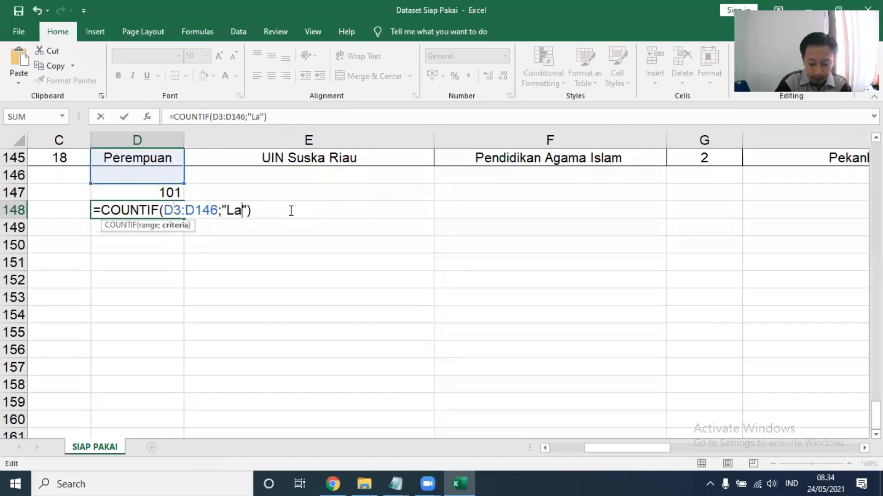
type("ki-laki")
key("Return")
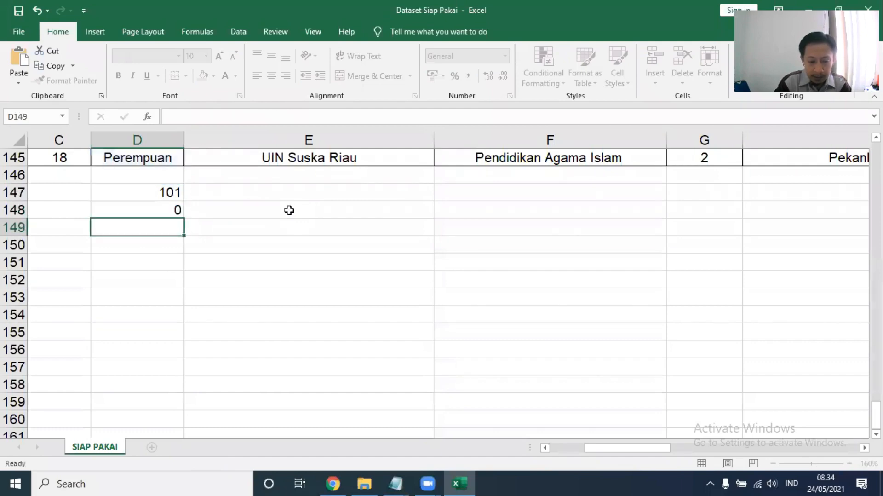
Correct the range of the COUNTIF formula in D148 to D2:D145 so it covers the whole gender column.
left_click(164, 212)
double_click(164, 213)
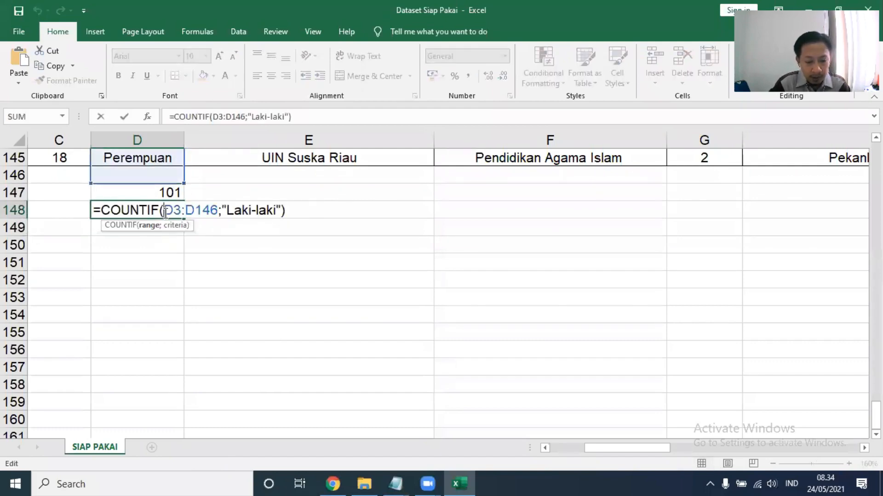
scroll(167, 266, "up", 10)
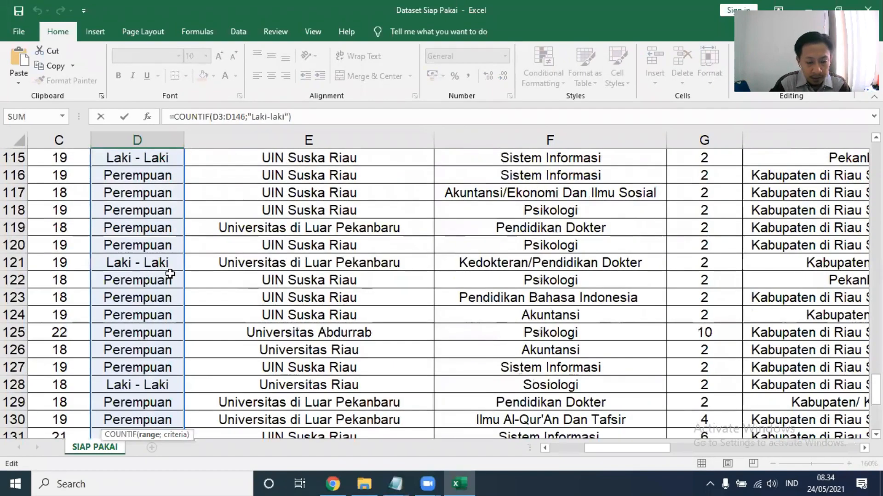
scroll(167, 271, "up", 20)
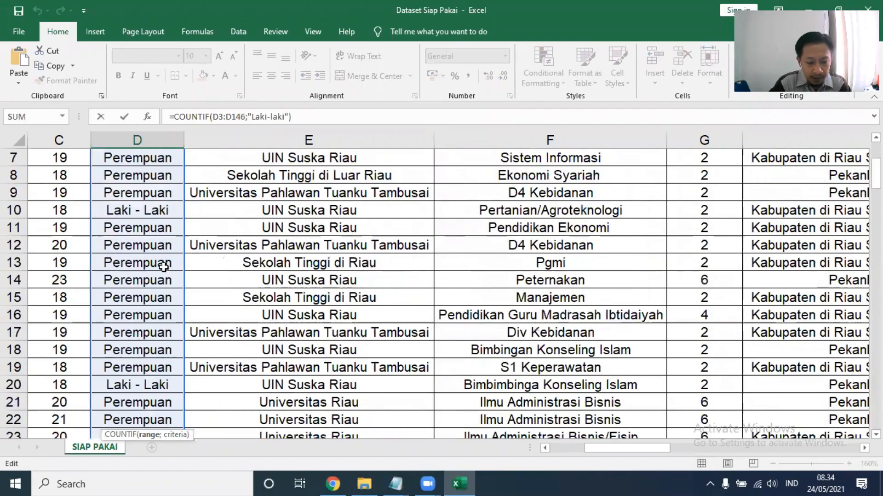
left_click_drag(163, 310, 186, 292)
scroll(187, 291, "down", 12)
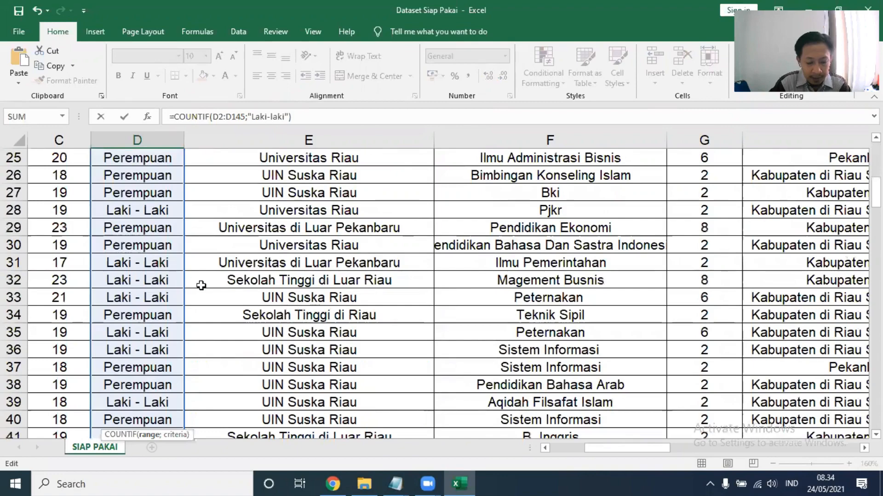
scroll(209, 297, "down", 20)
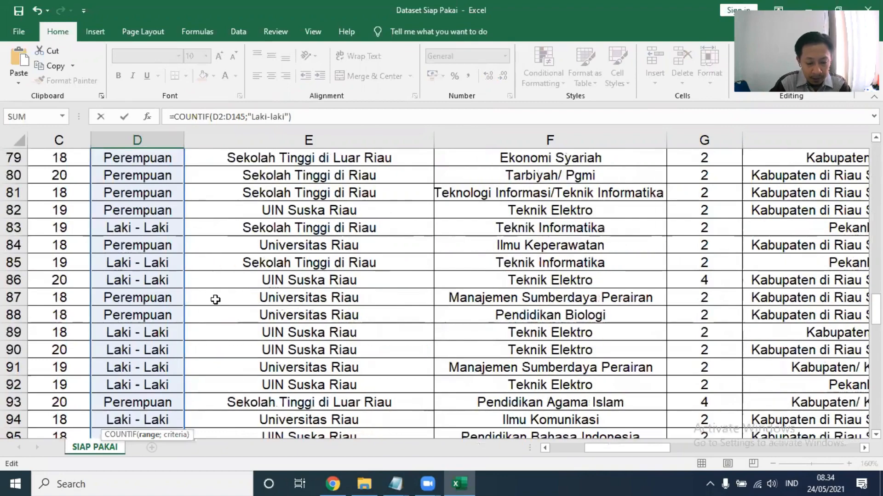
scroll(210, 279, "down", 2)
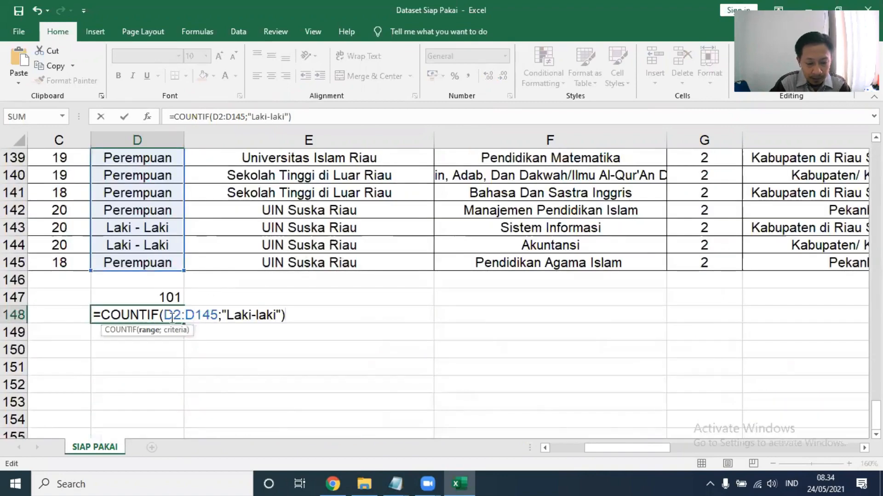
Rewrite the criterion of the D148 COUNTIF formula as "Laki - laki", spaced like the entries in the column.
left_click(251, 315)
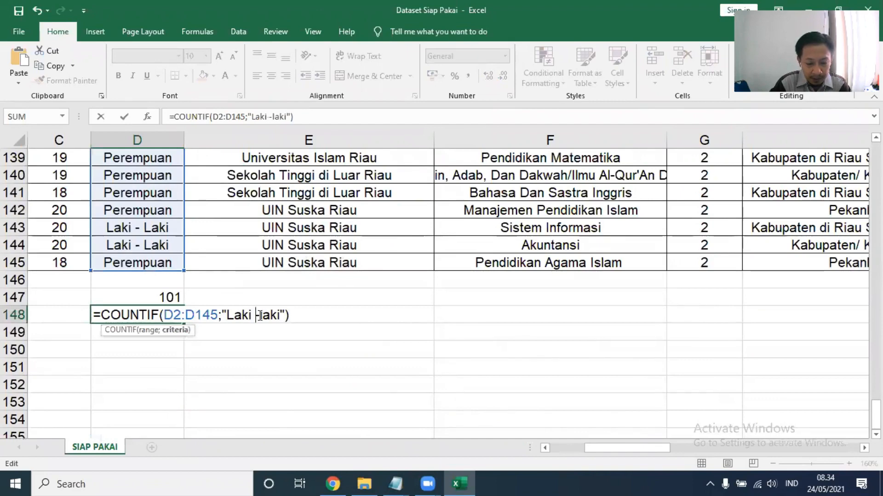
key("Right")
type("l")
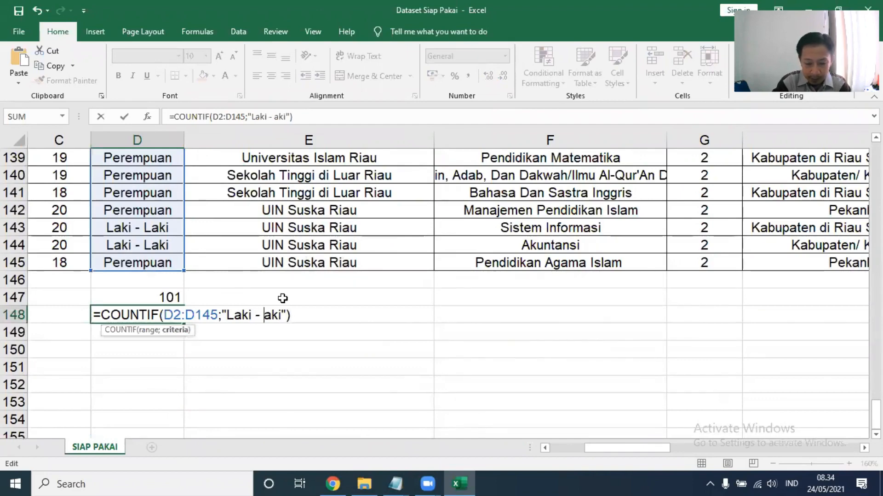
key("Return")
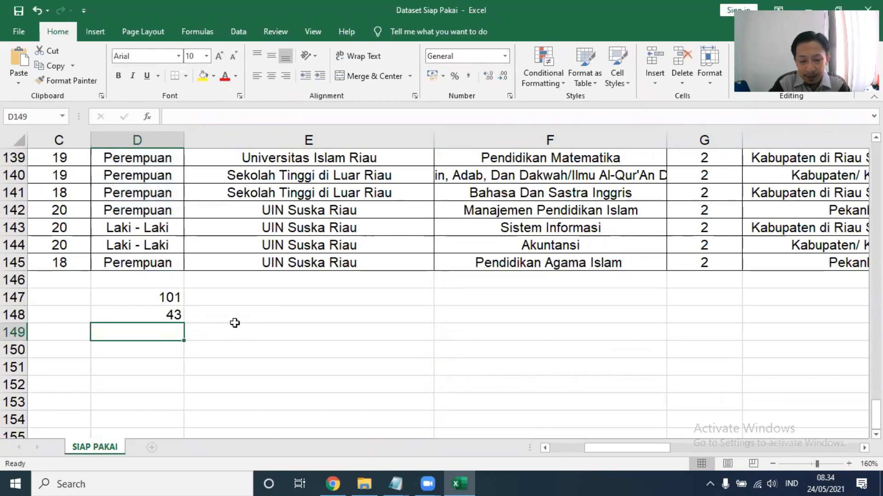
left_click(170, 303)
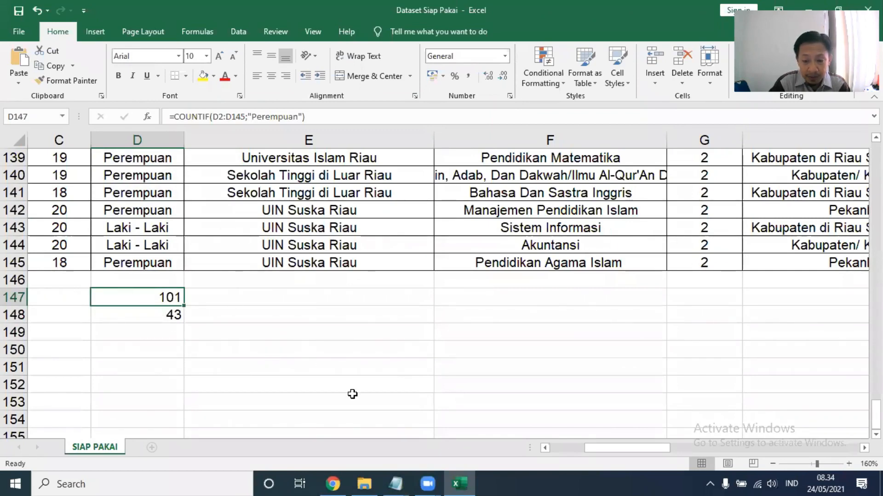
scroll(352, 393, "up", 1)
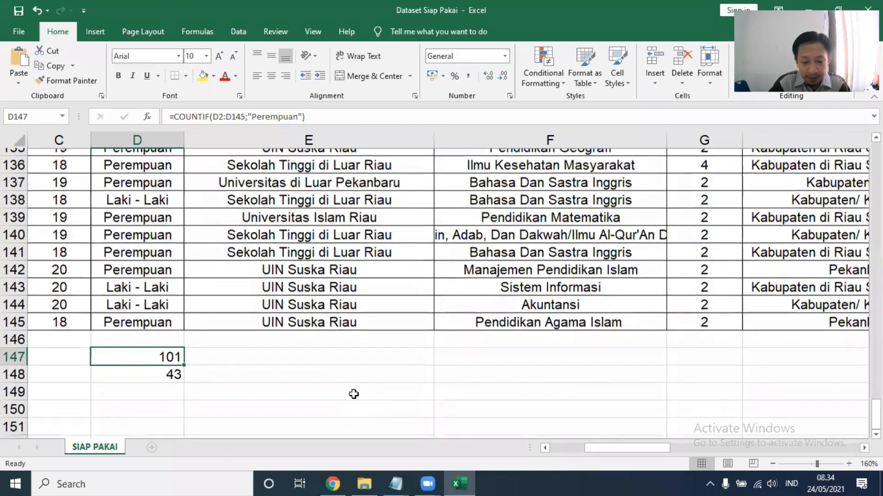
scroll(352, 389, "down", 1)
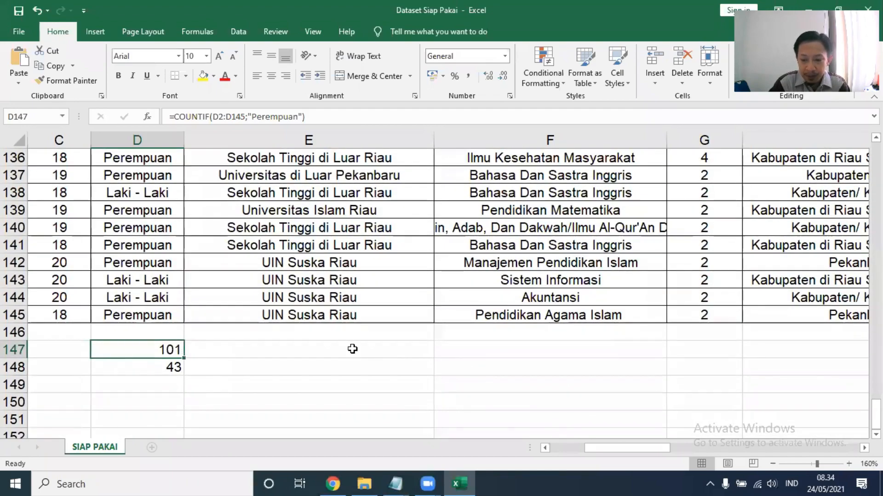
scroll(353, 349, "up", 1)
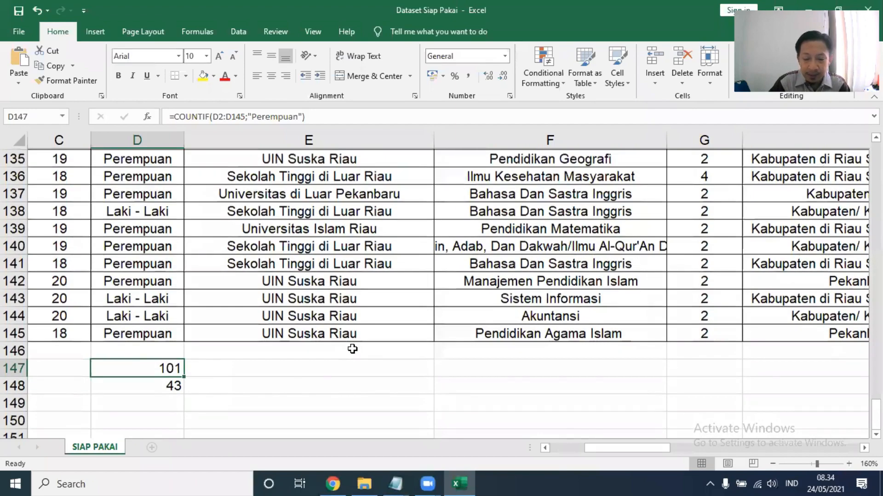
scroll(352, 348, "up", 2)
scroll(353, 348, "down", 2)
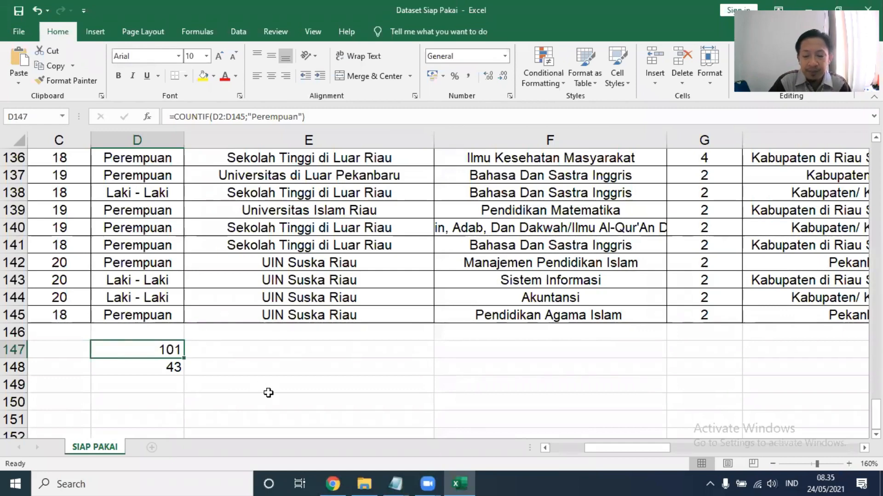
Delete both COUNTIF formulas in D147:D148.
left_click_drag(124, 347, 126, 363)
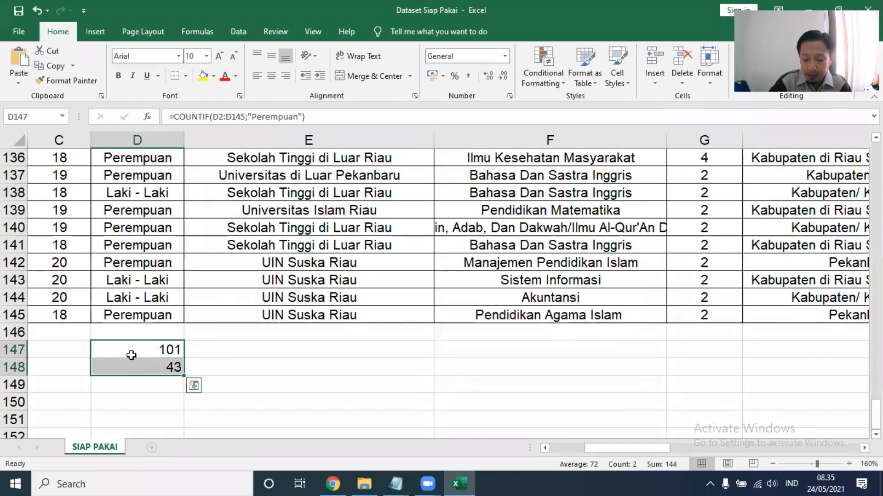
key("Delete")
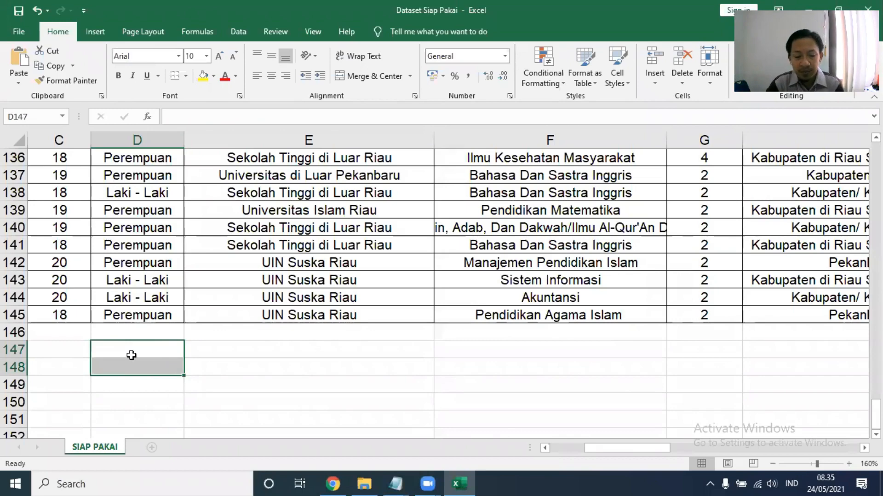
left_click(233, 385)
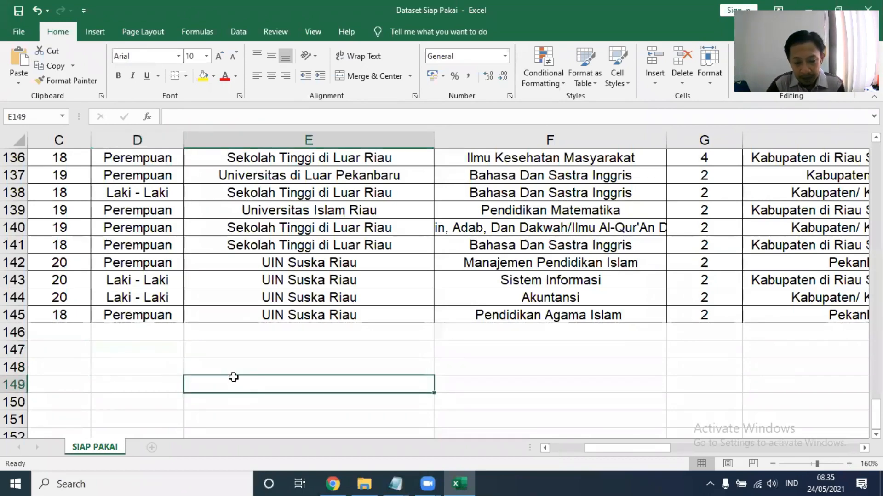
Zoom the sheet out to 130% and start creating a PivotTable with cell C147, below the age column, as its location.
scroll(234, 377, "down", 1)
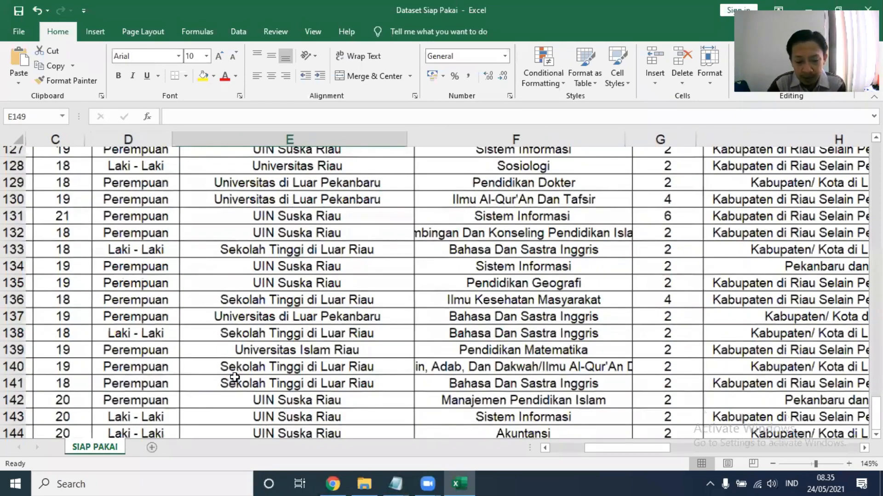
scroll(234, 376, "down", 1)
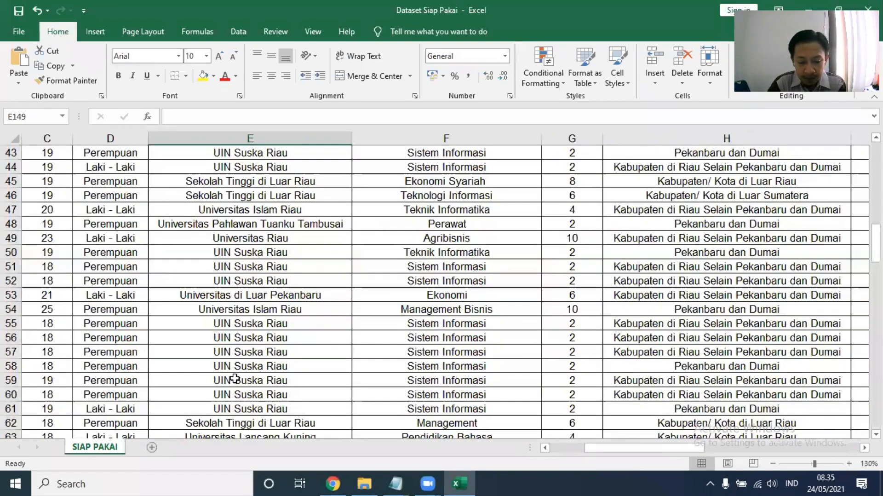
left_click(55, 309)
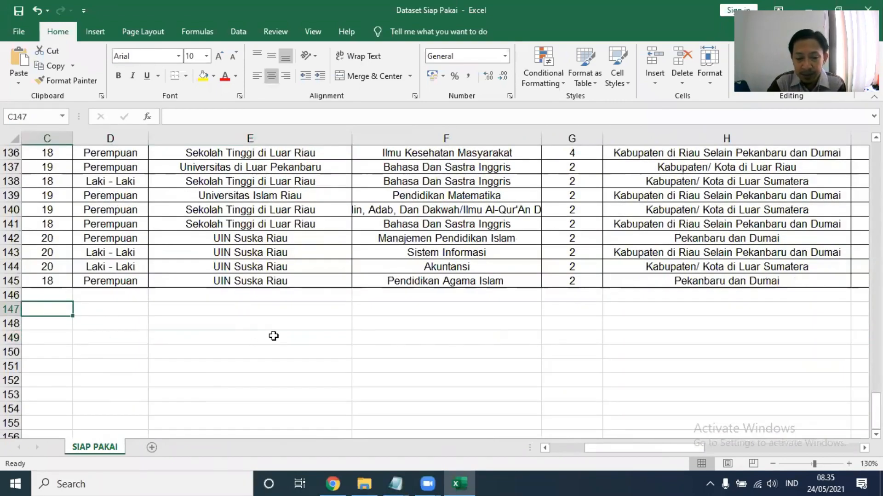
scroll(274, 336, "up", 10)
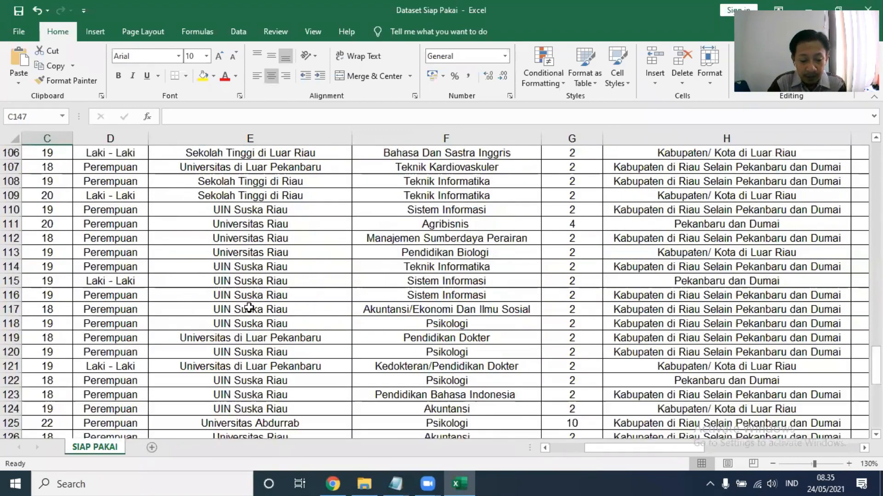
scroll(249, 307, "down", 5)
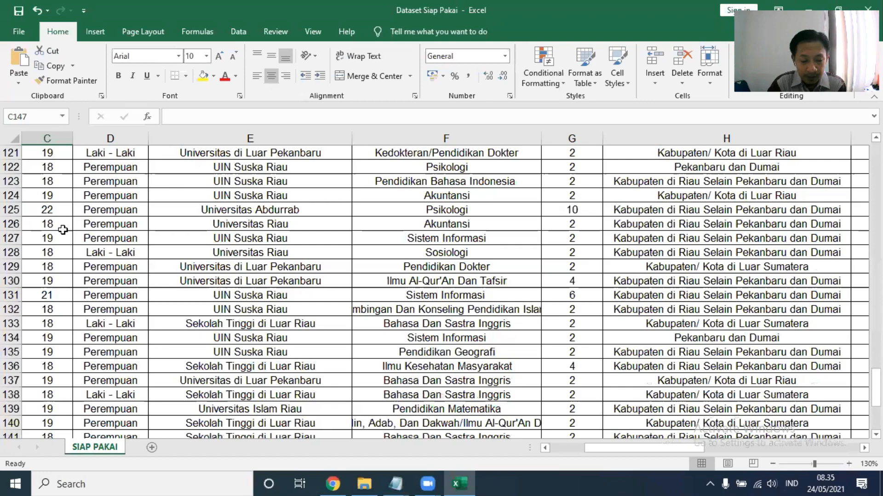
scroll(237, 262, "down", 8)
scroll(95, 274, "up", 2)
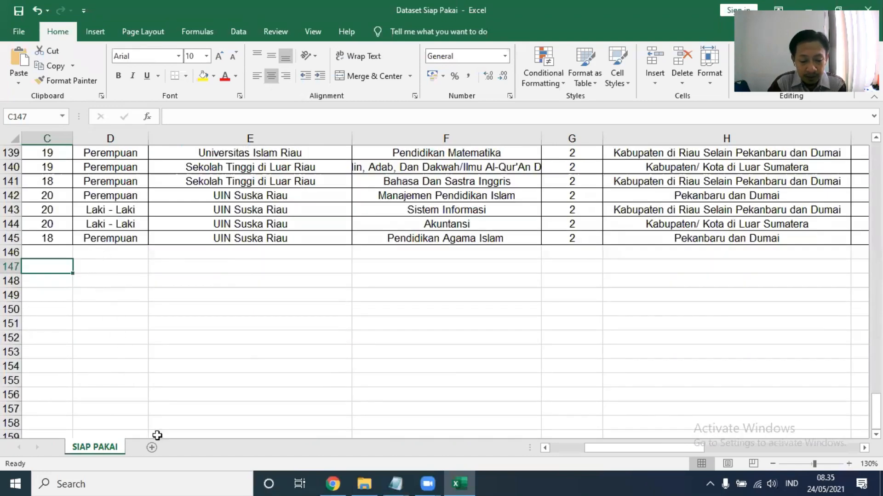
left_click(95, 31)
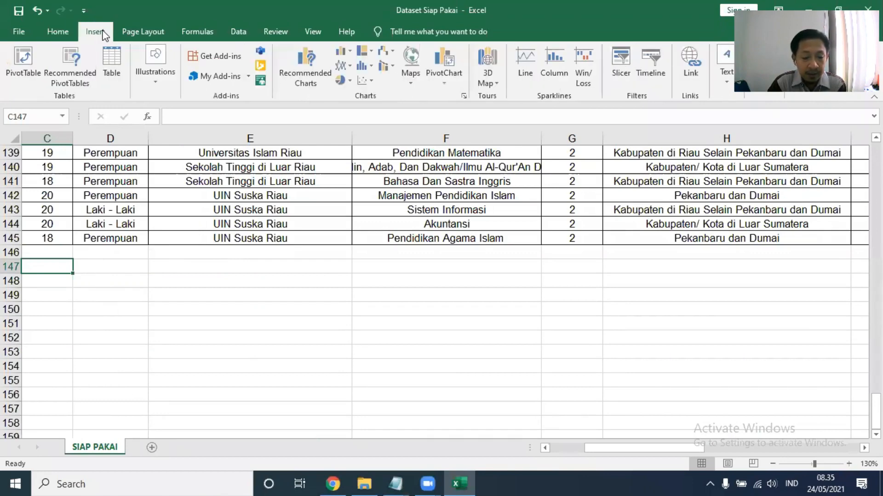
left_click(29, 61)
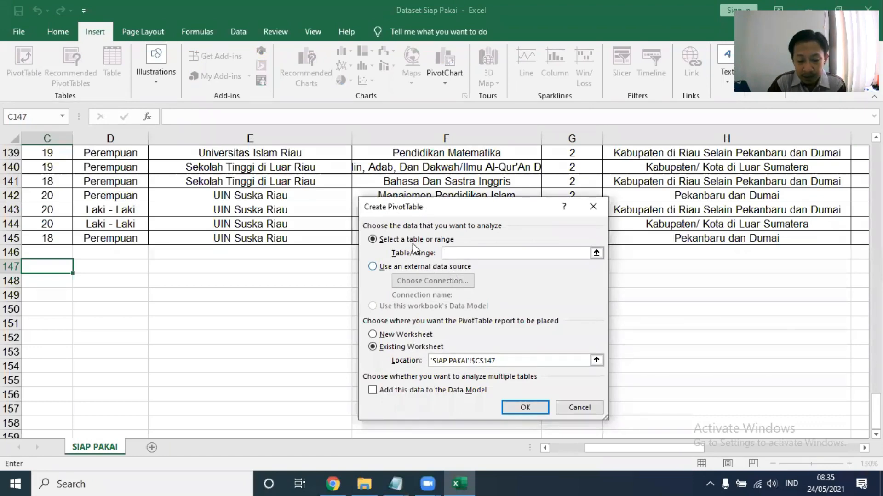
Set the PivotTable's source range to the full dataset with headers, A1:R145 on the SIAP PAKAI sheet.
scroll(169, 253, "up", 5)
scroll(168, 253, "up", 12)
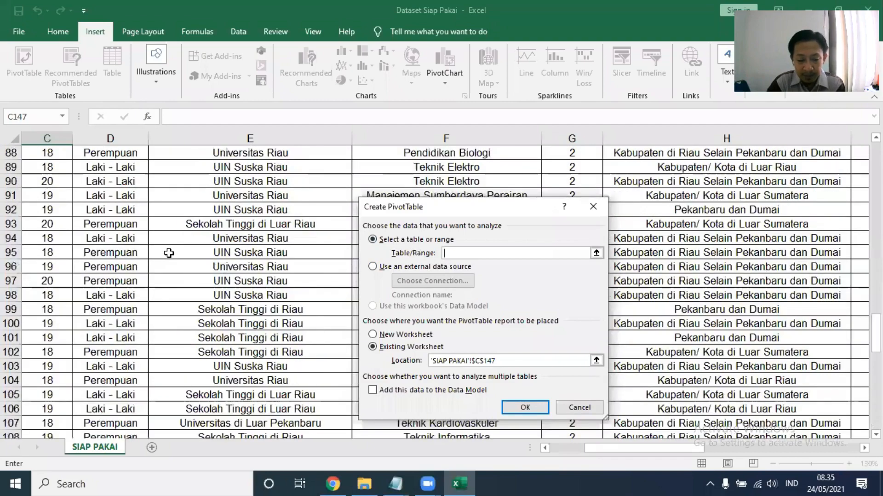
scroll(155, 240, "up", 11)
scroll(119, 232, "up", 18)
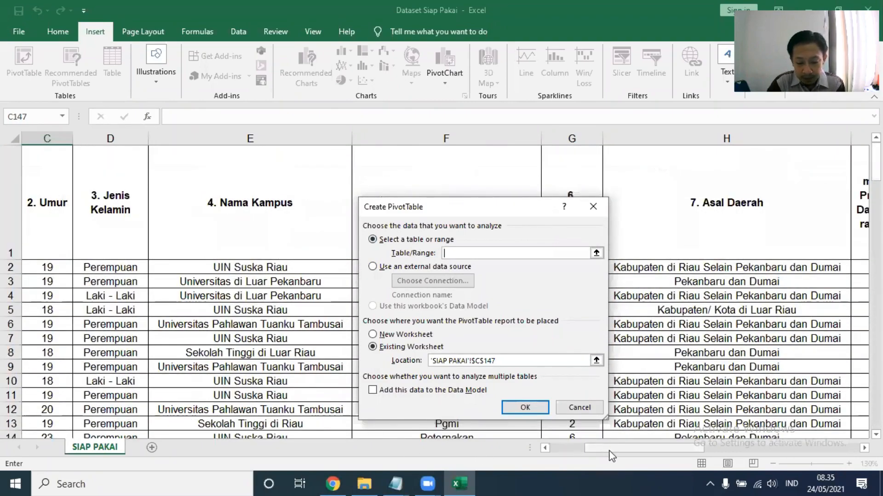
left_click_drag(612, 454, 553, 454)
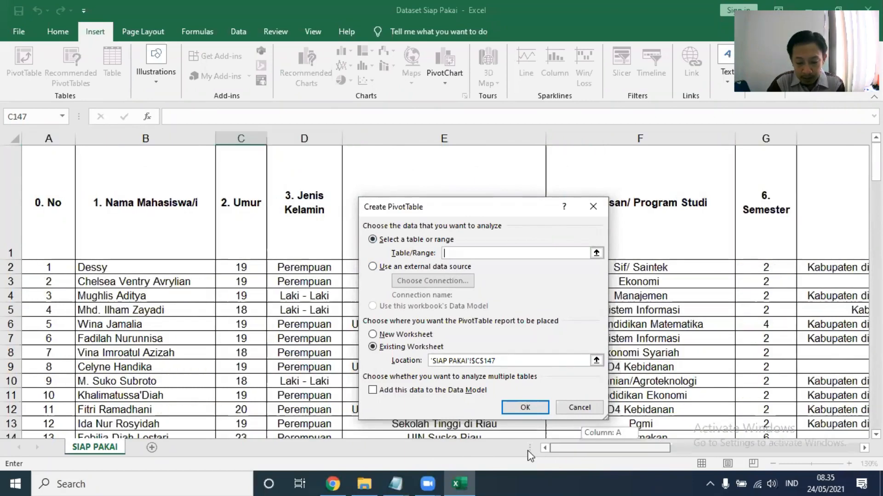
left_click(47, 267)
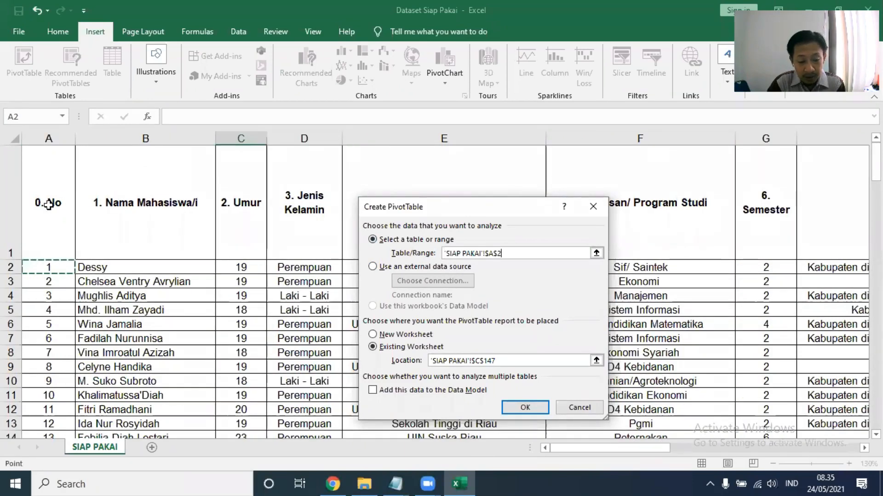
key("Up")
left_click_drag(603, 453, 815, 456)
scroll(828, 373, "down", 7)
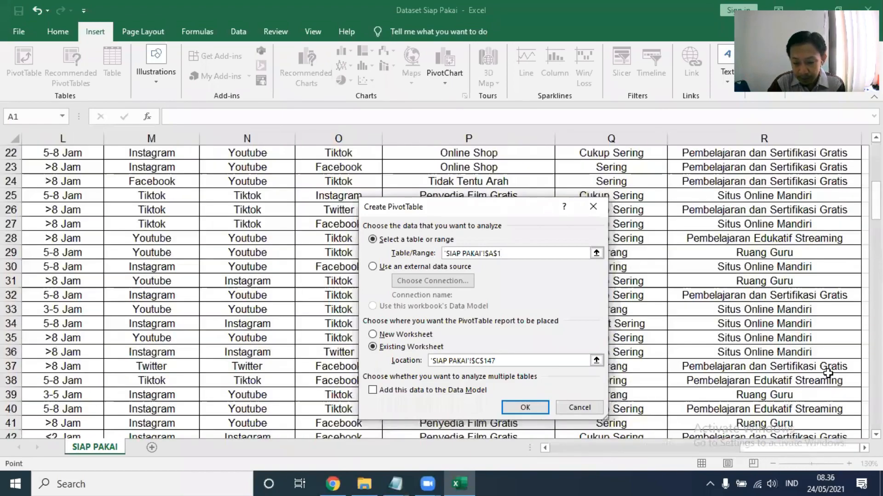
scroll(828, 373, "down", 20)
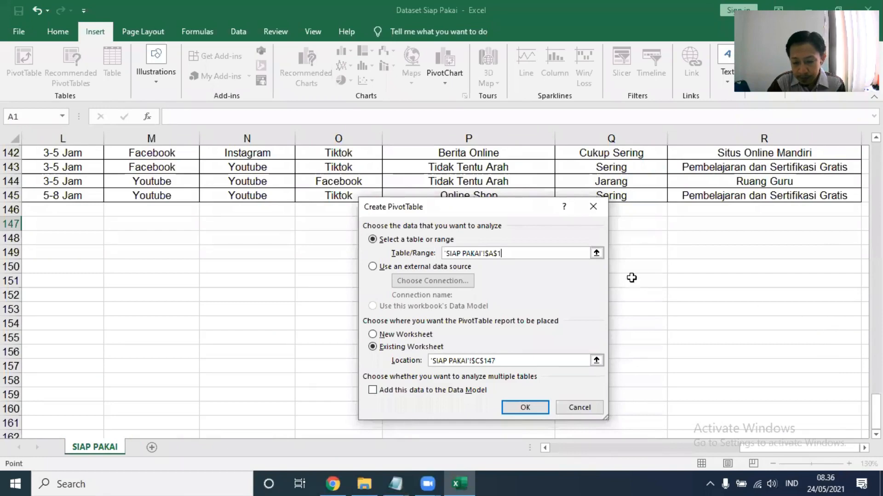
key("ctrl+shift+End")
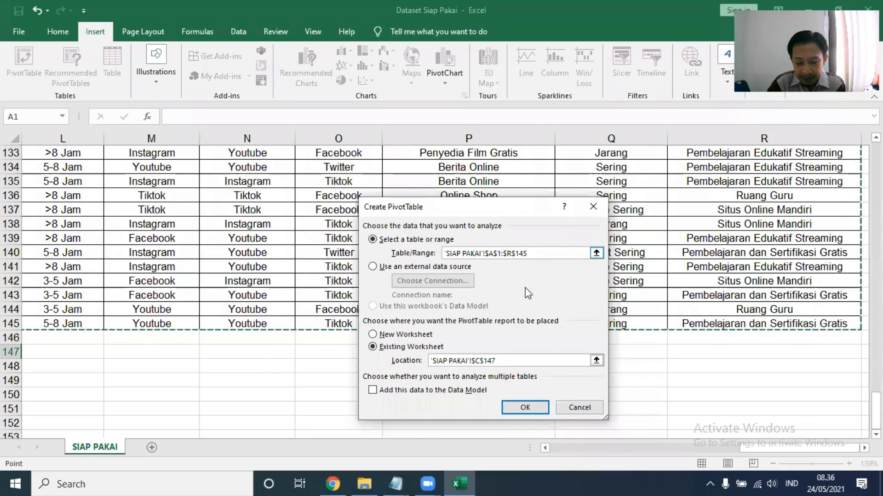
Change the PivotTable's location to a new worksheet, create it there, and select the empty report.
left_click(406, 337)
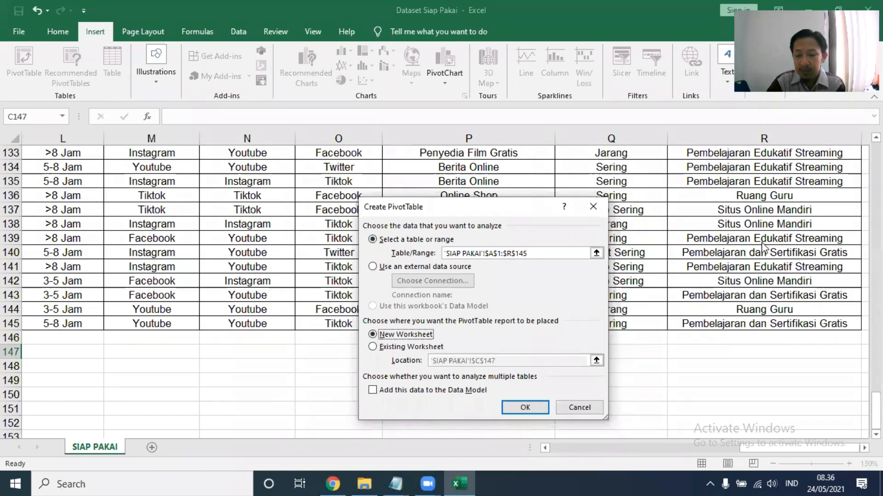
left_click(408, 348)
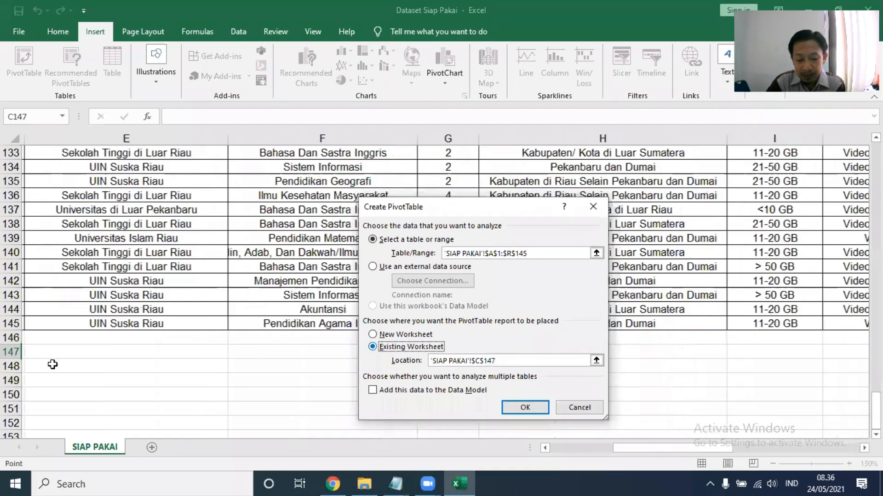
scroll(54, 363, "left", 2)
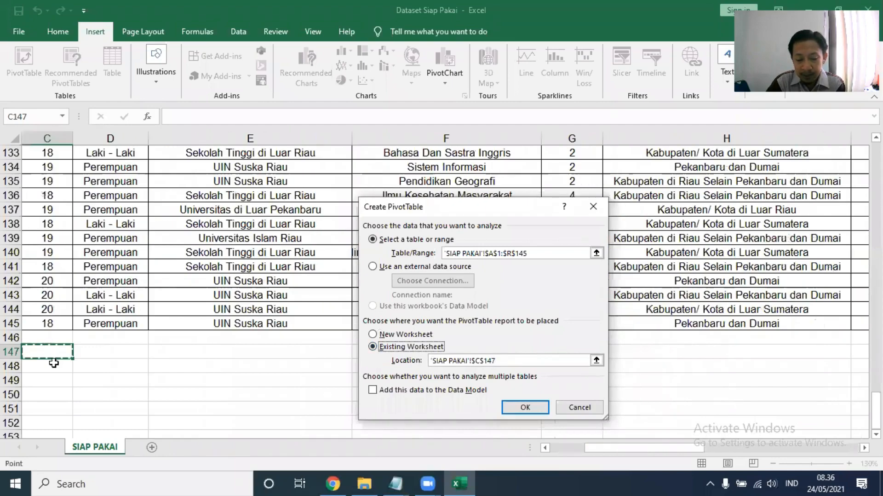
left_click(413, 335)
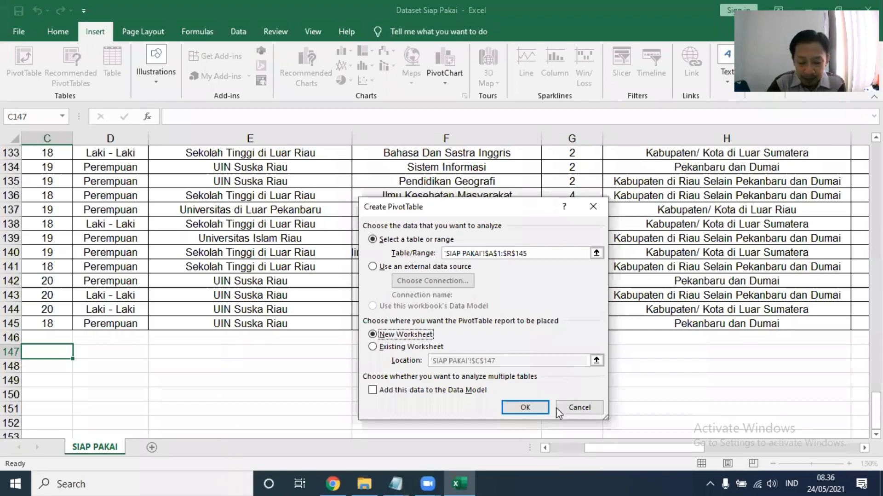
left_click(525, 408)
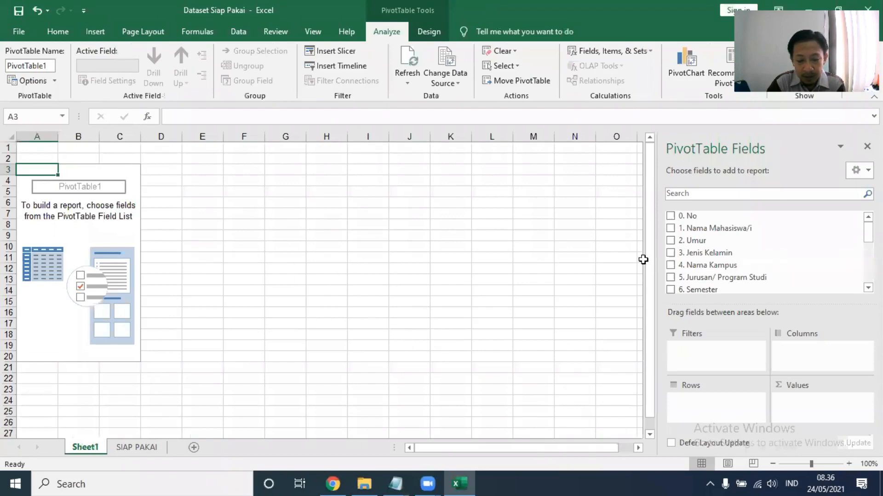
left_click(243, 213)
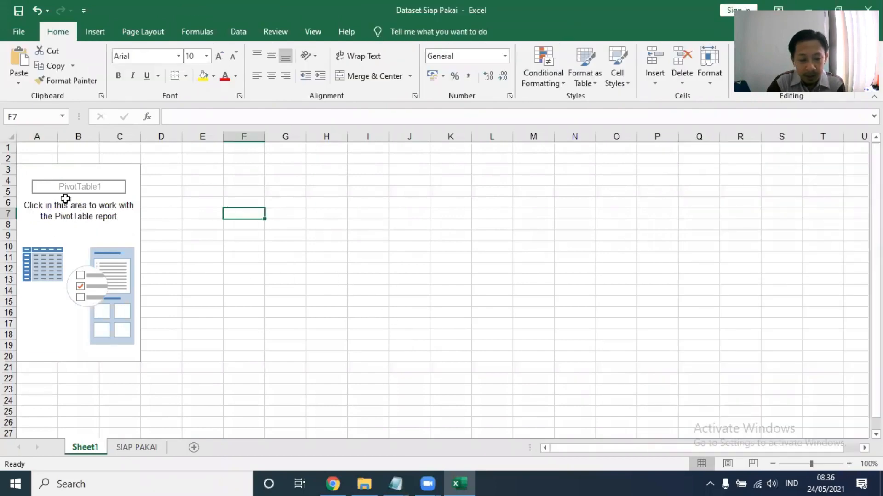
left_click(46, 176)
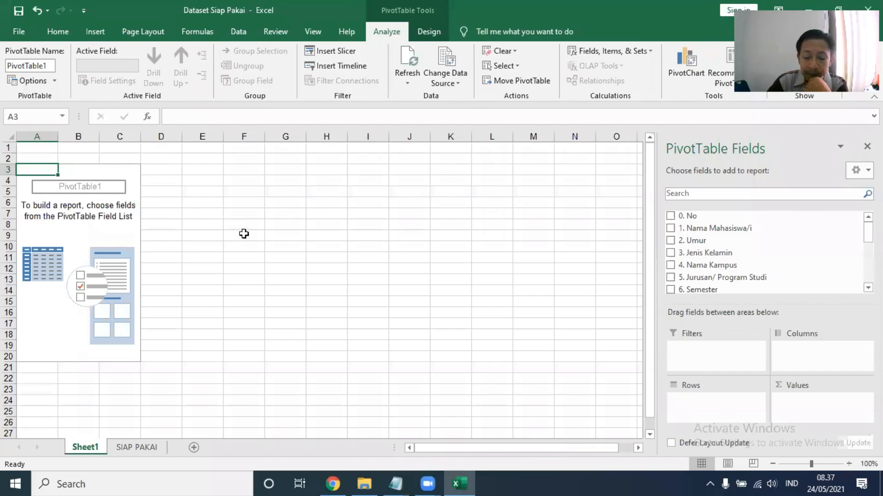
Review the column headers of the SIAP PAKAI sheet, from Nama Mahasiswa/i through Nama Kampus.
left_click(122, 453)
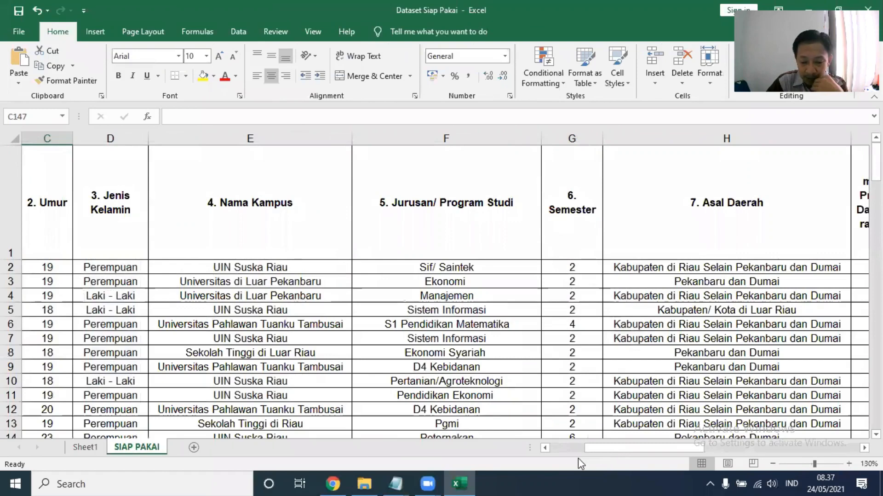
left_click(562, 447)
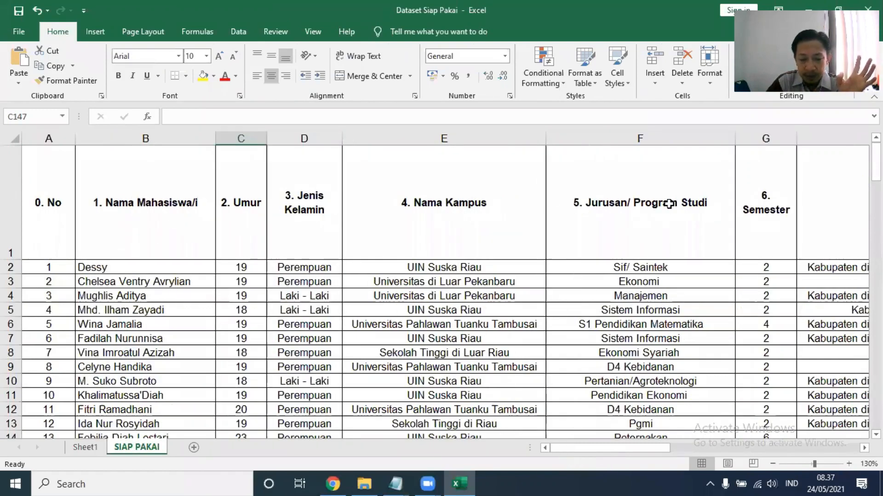
left_click(140, 218)
left_click(139, 219)
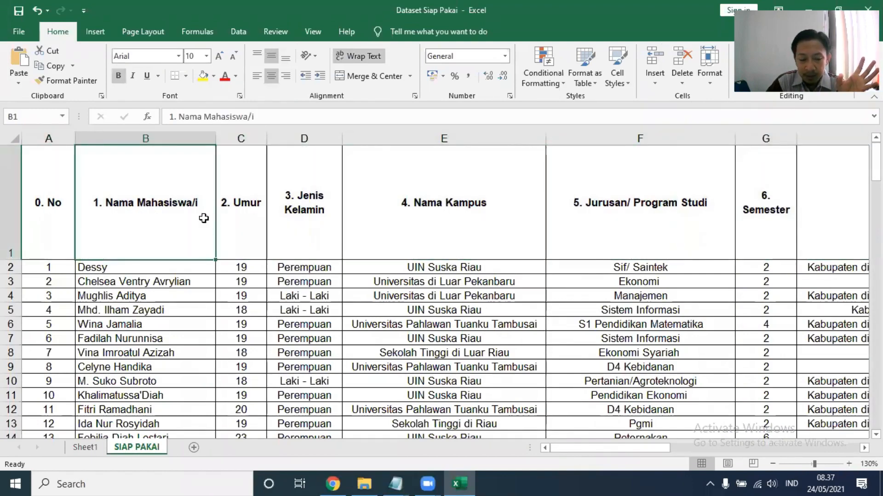
left_click(244, 220)
left_click(318, 219)
left_click(461, 219)
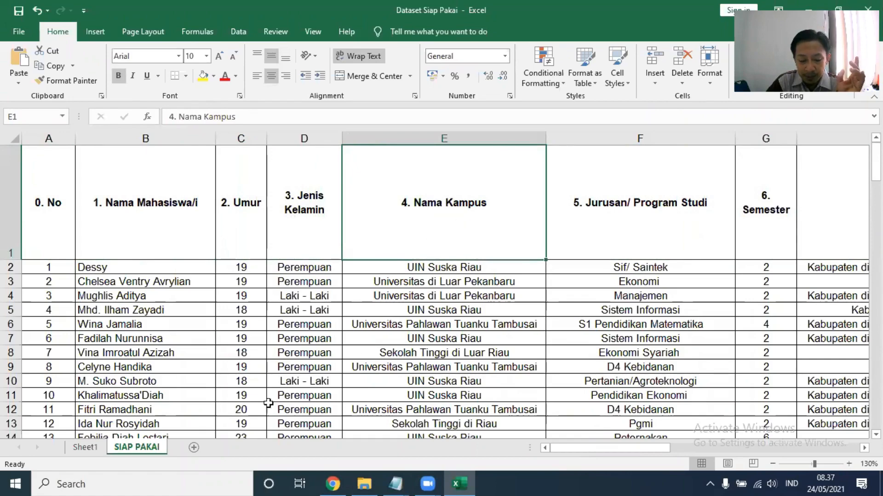
Check the PivotTable field list on Sheet1 against the headers and widen its pane to fit the long survey questions.
left_click(85, 446)
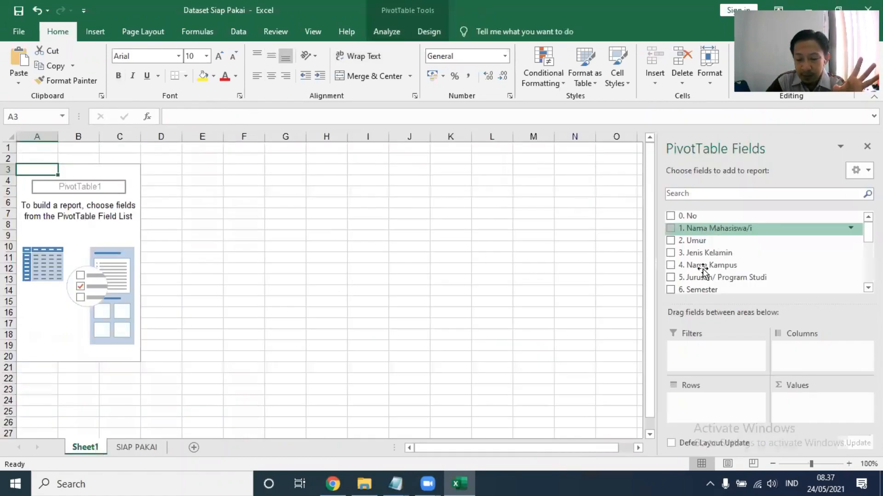
scroll(710, 267, "down", 5)
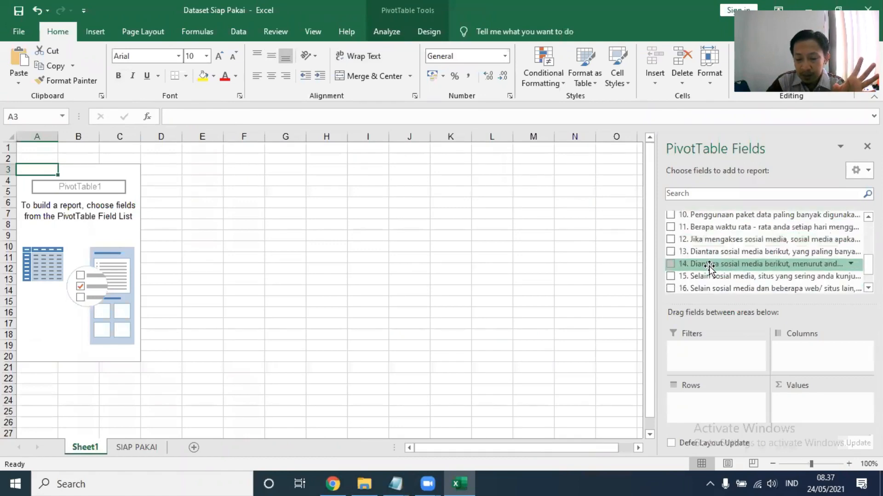
scroll(710, 267, "up", 5)
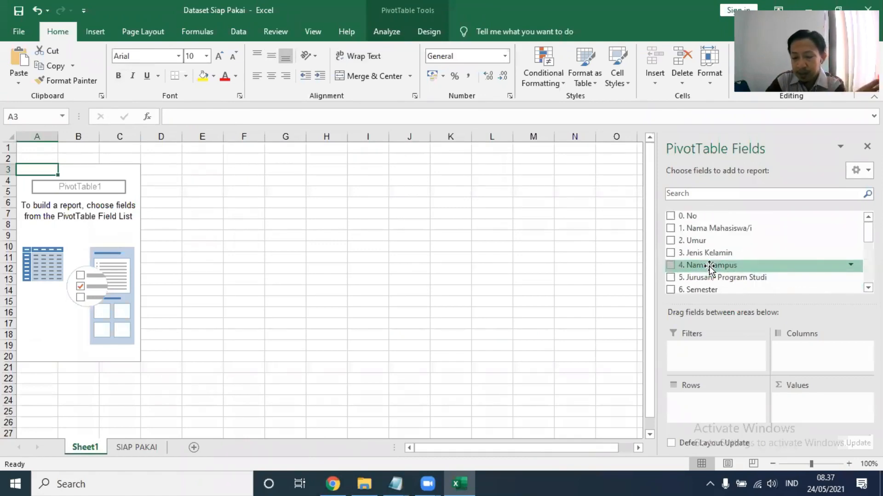
scroll(710, 266, "down", 5)
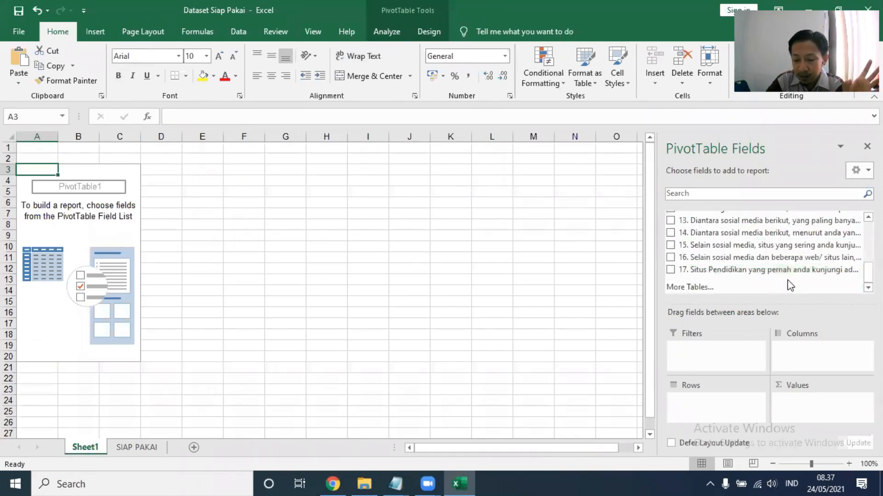
left_click_drag(656, 252, 530, 265)
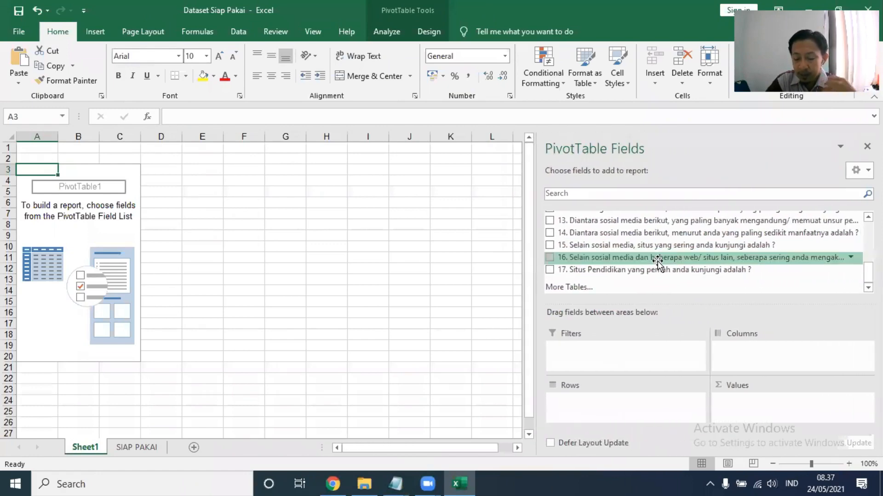
scroll(622, 254, "up", 5)
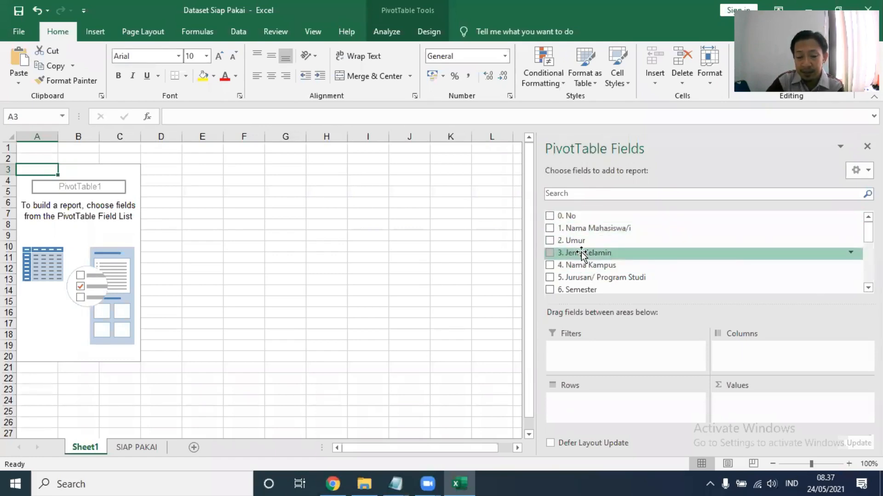
left_click(380, 31)
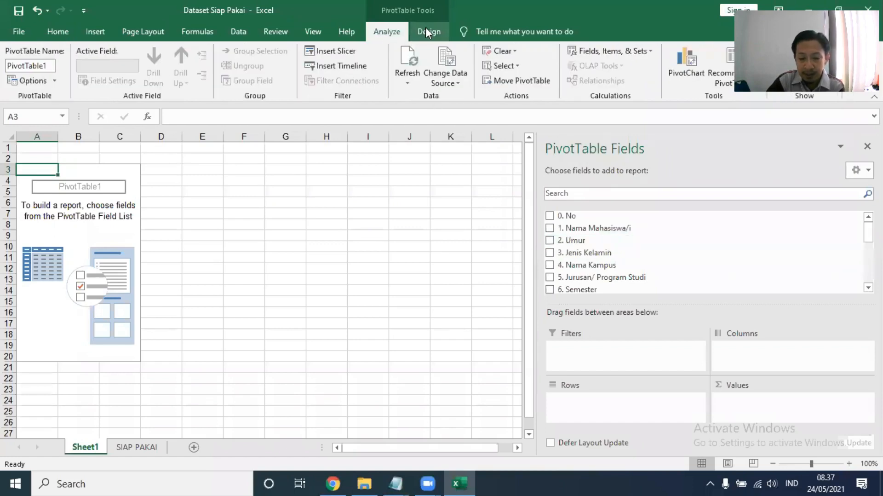
left_click(426, 28)
left_click(388, 32)
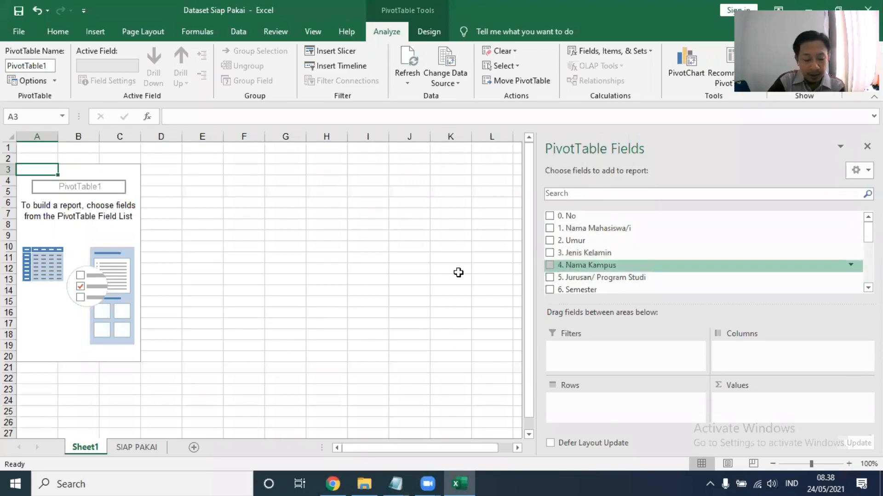
Examine the survey questions and answers across the SIAP PAKAI columns, from campus and study program to internet and social media use.
left_click(137, 447)
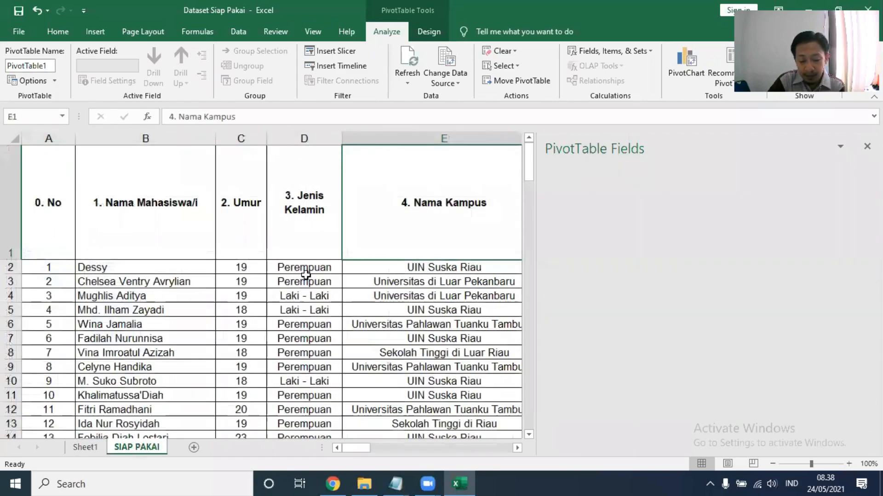
left_click(432, 297)
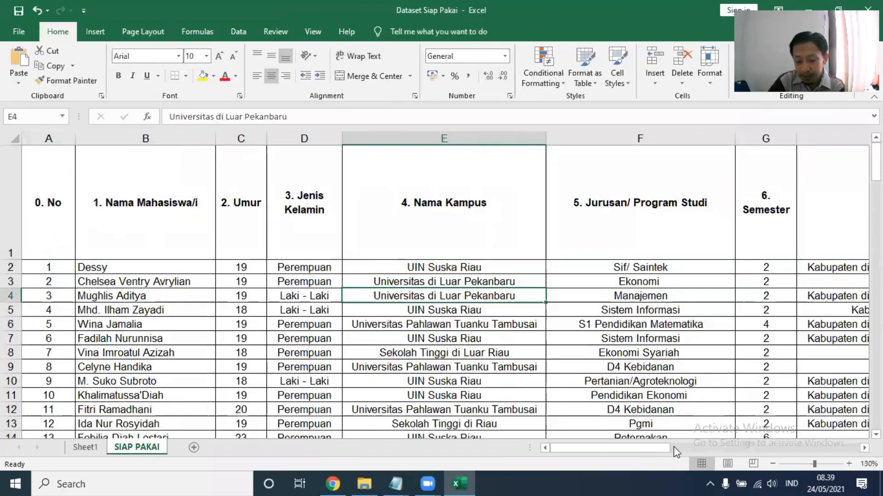
left_click_drag(732, 448, 766, 448)
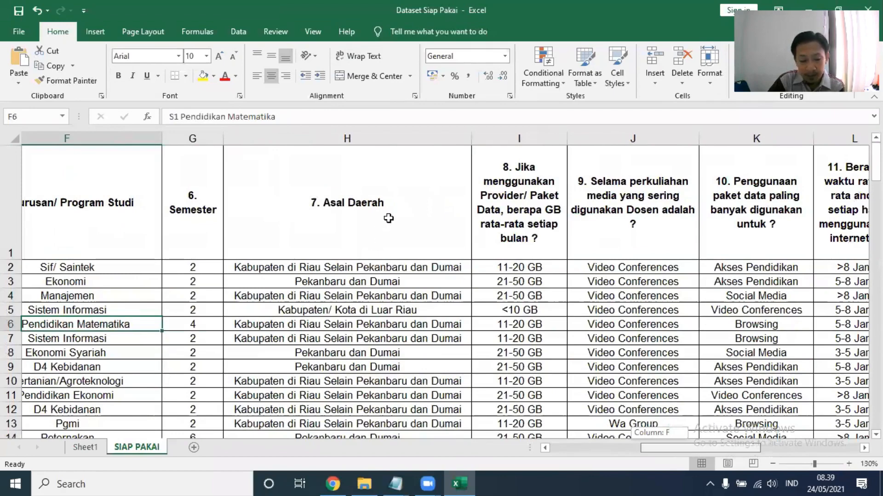
scroll(515, 232, "right", 1)
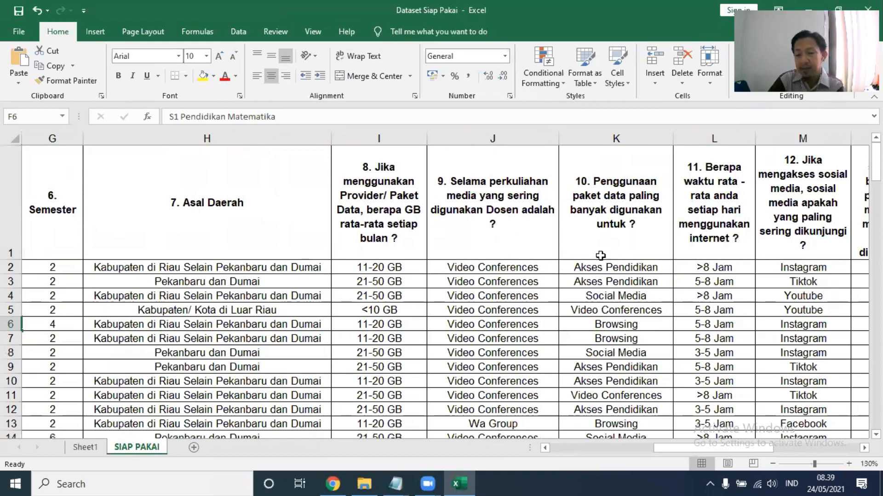
scroll(602, 255, "down", 1)
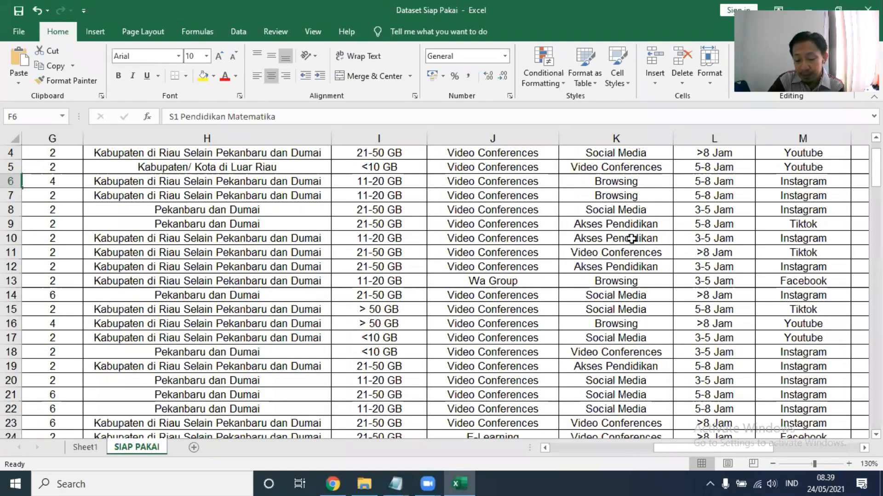
scroll(634, 257, "up", 1)
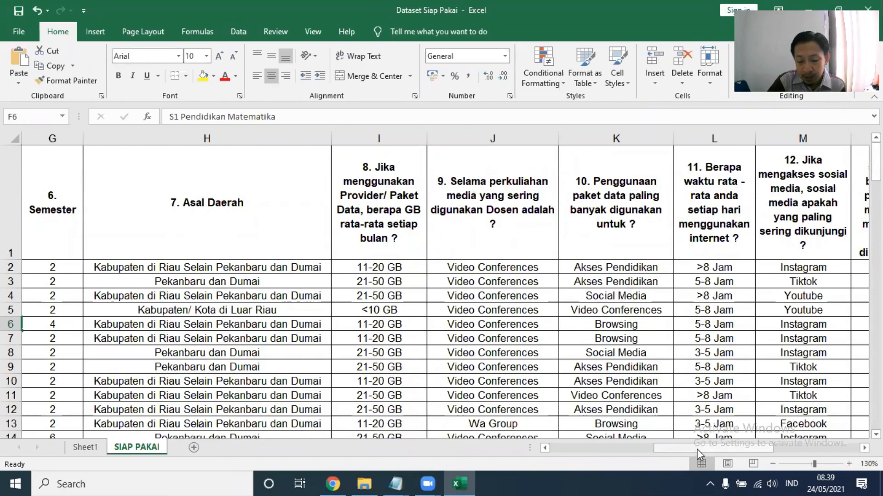
left_click_drag(698, 449, 568, 408)
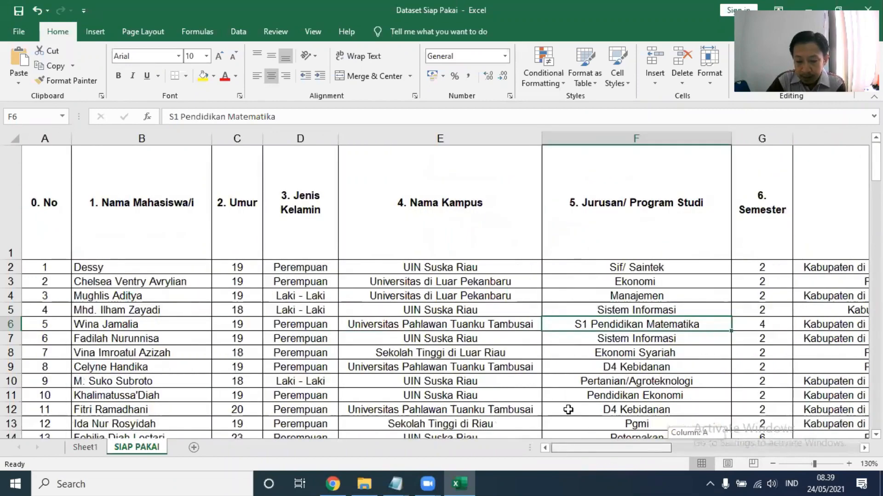
On Sheet1, add the Jenis Kelamin field to the PivotTable's rows and also to its values as a count.
left_click(84, 446)
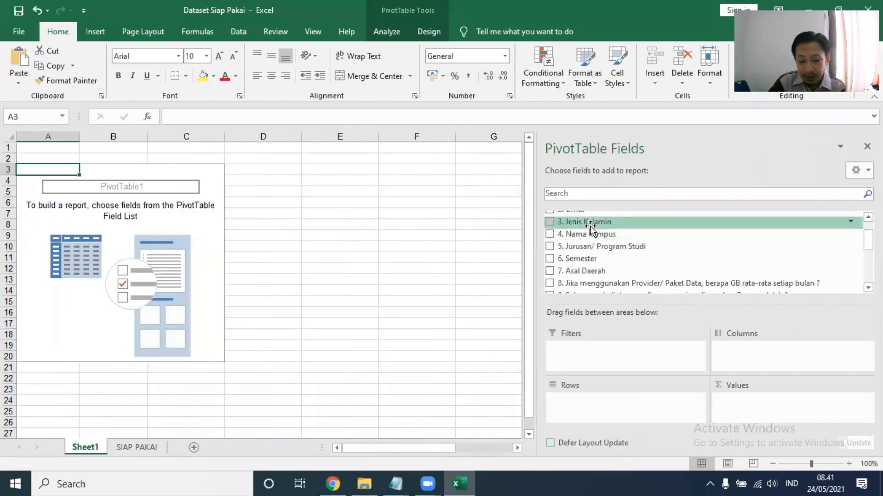
left_click_drag(590, 222, 589, 396)
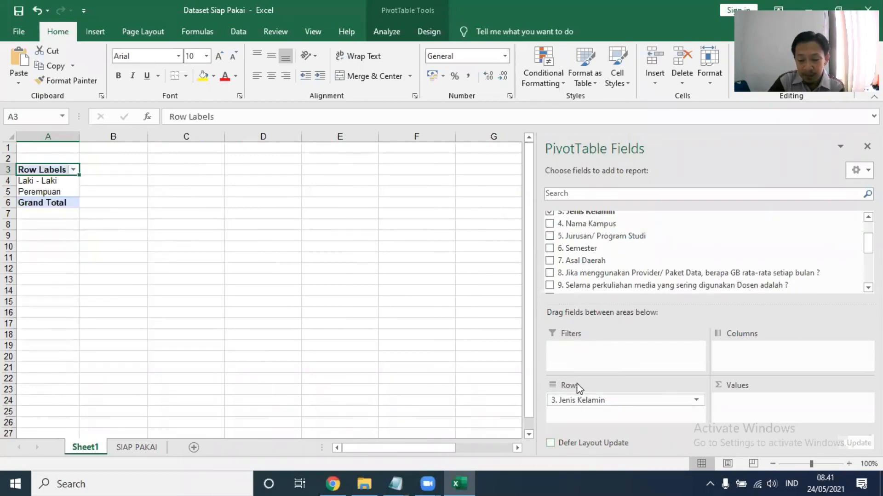
scroll(597, 230, "up", 1)
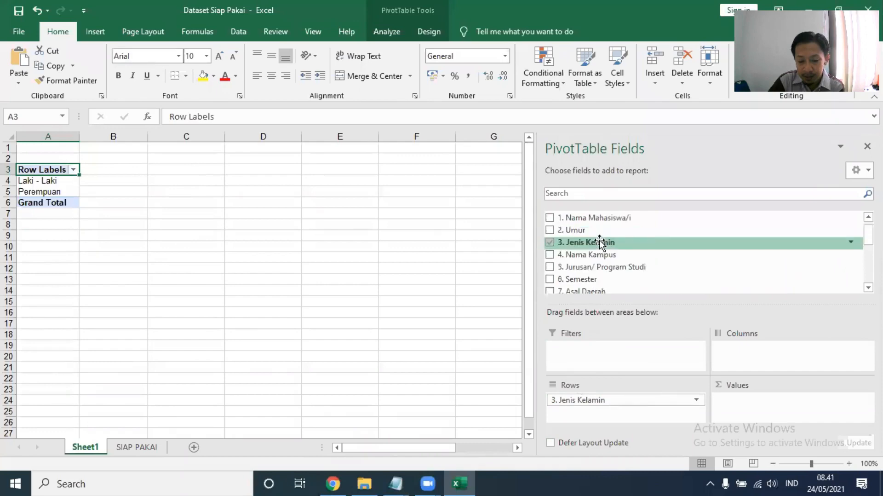
left_click_drag(597, 244, 740, 409)
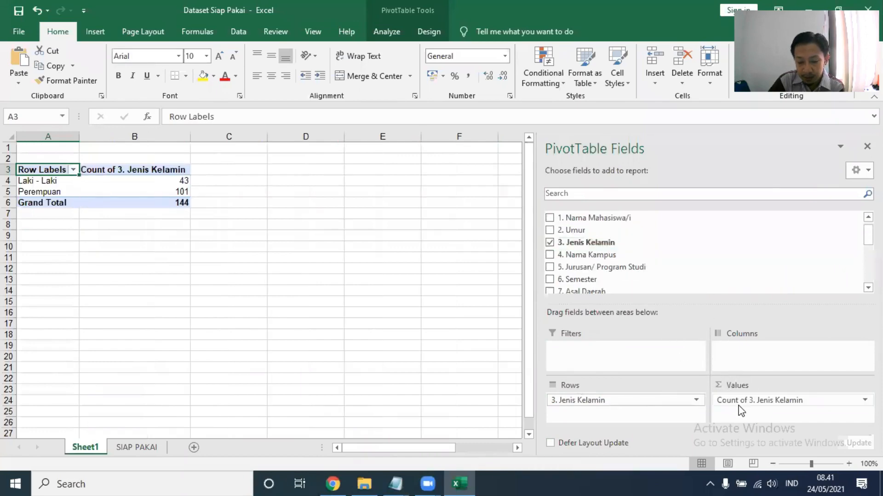
Add Jenis Kelamin to the values a second time and show that second count as a percentage of the total.
mouse_move(174, 194)
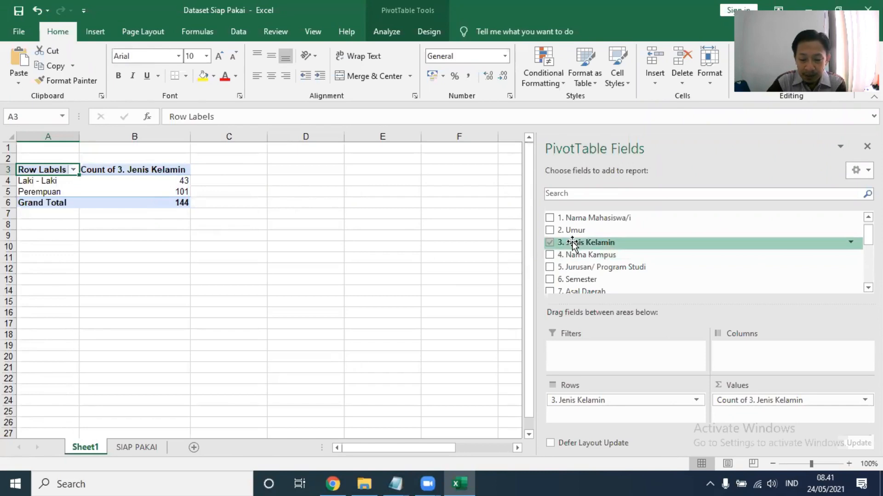
left_click_drag(572, 244, 747, 416)
left_click_drag(279, 180, 277, 195)
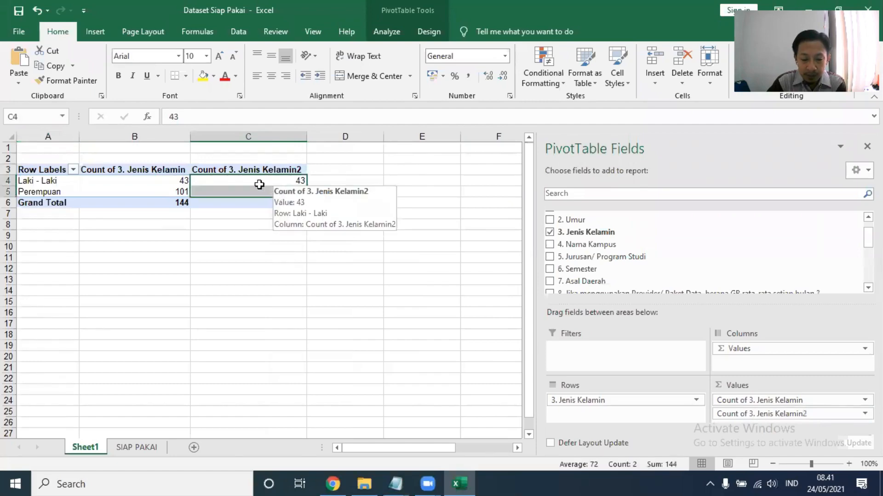
right_click(260, 184)
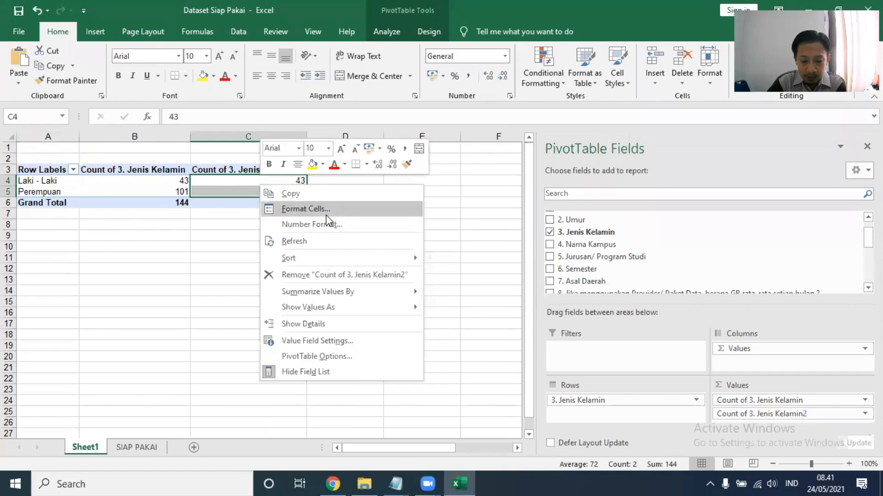
mouse_move(336, 294)
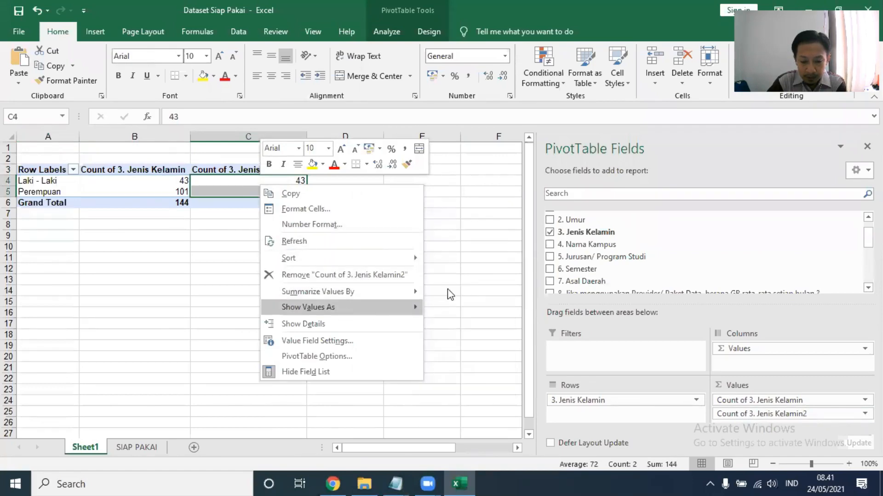
mouse_move(340, 313)
left_click(463, 242)
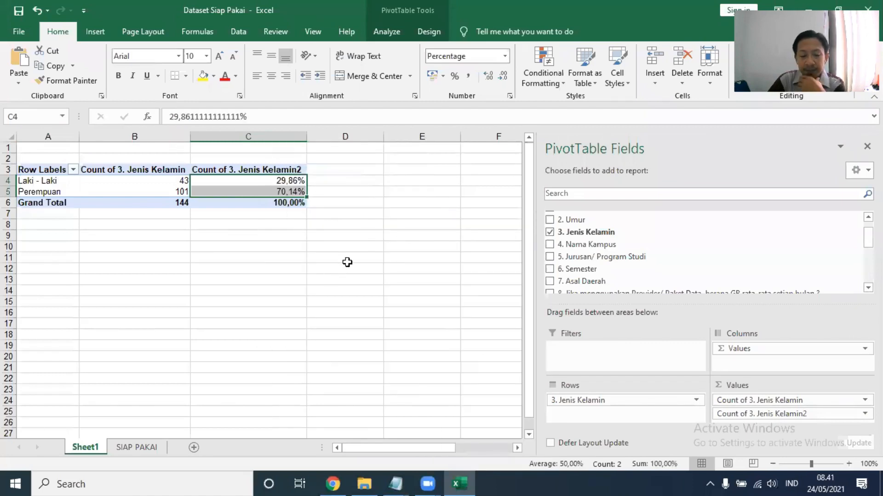
Copy the whole Jenis Kelamin PivotTable on Sheet1 and paste the duplicate below it, starting at cell A9.
left_click(345, 234)
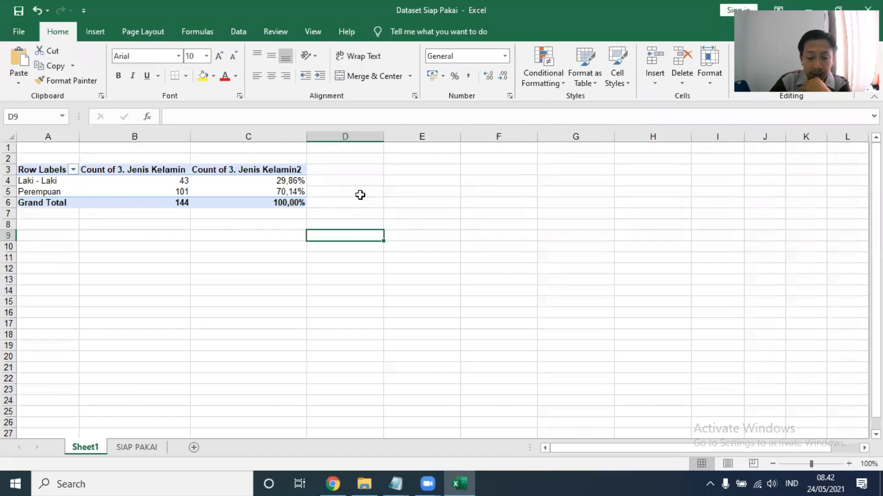
mouse_move(299, 190)
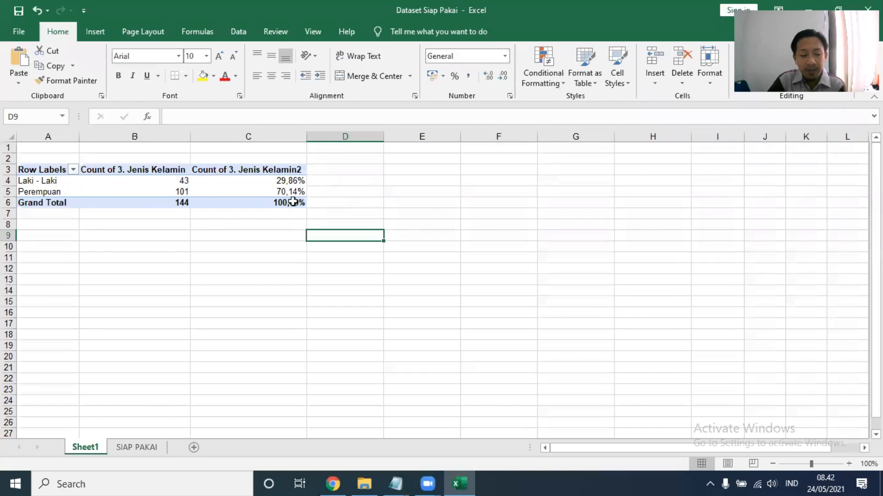
left_click_drag(102, 195, 276, 203)
key("ctrl+c")
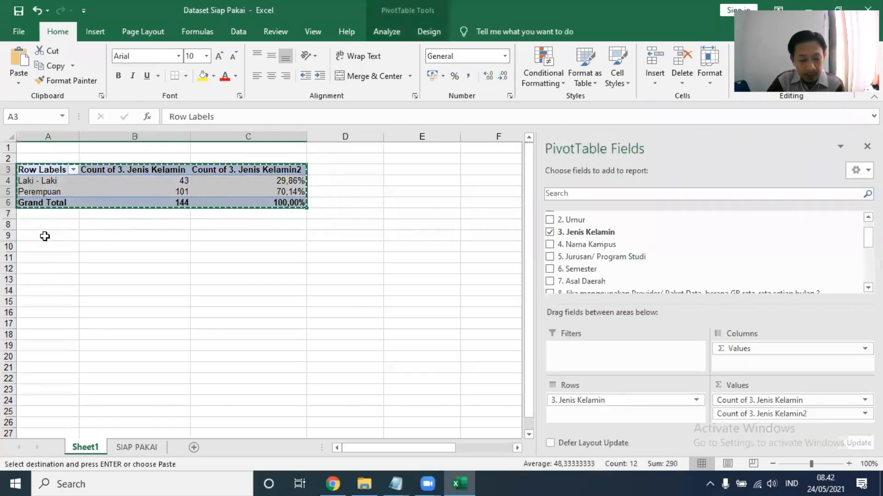
left_click(31, 235)
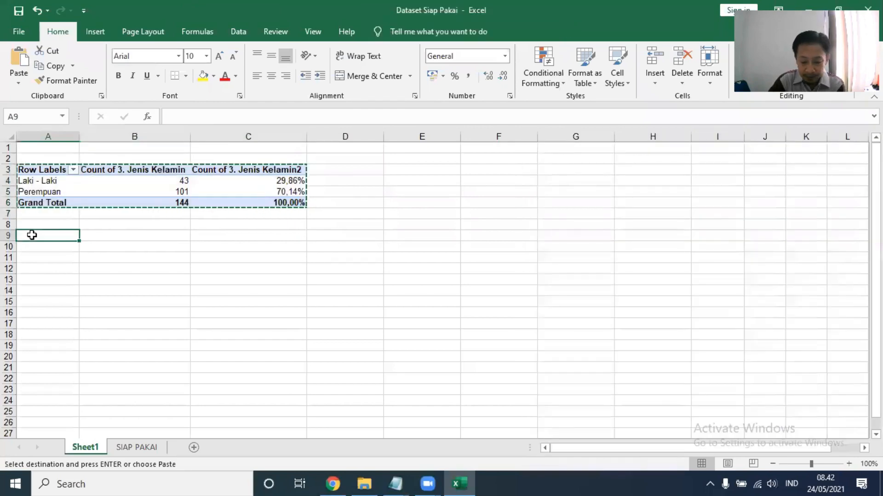
key("Return")
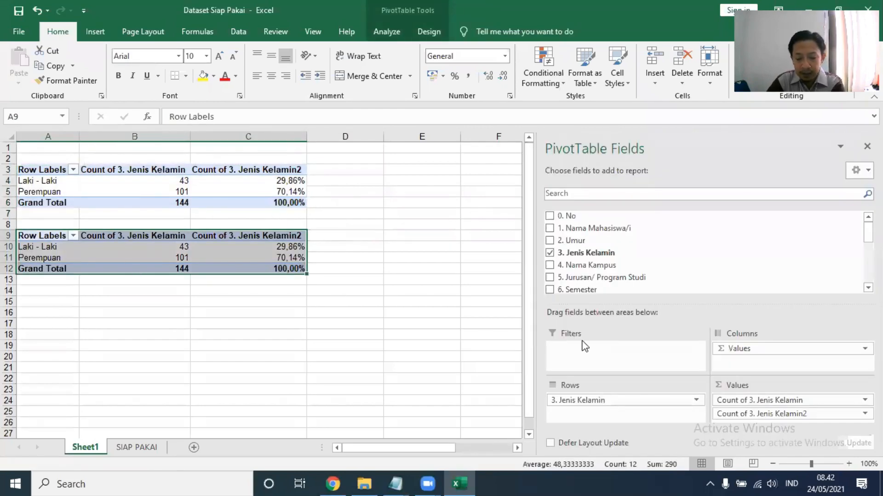
Clear the duplicate PivotTable by removing its value fields and the Jenis Kelamin row field.
left_click(812, 398)
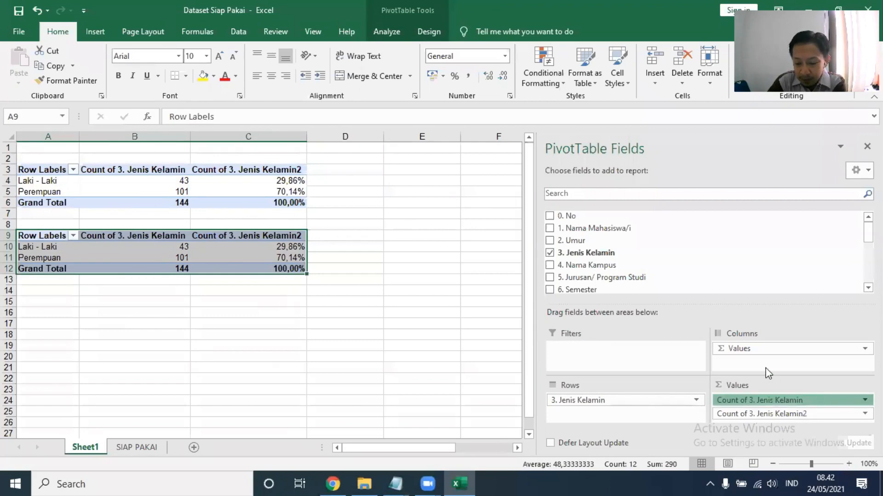
left_click(793, 402)
left_click(755, 366)
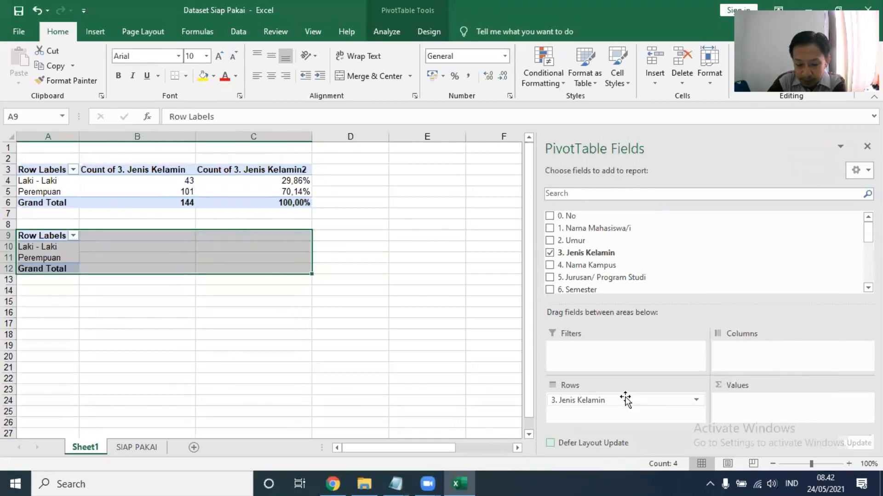
left_click(625, 399)
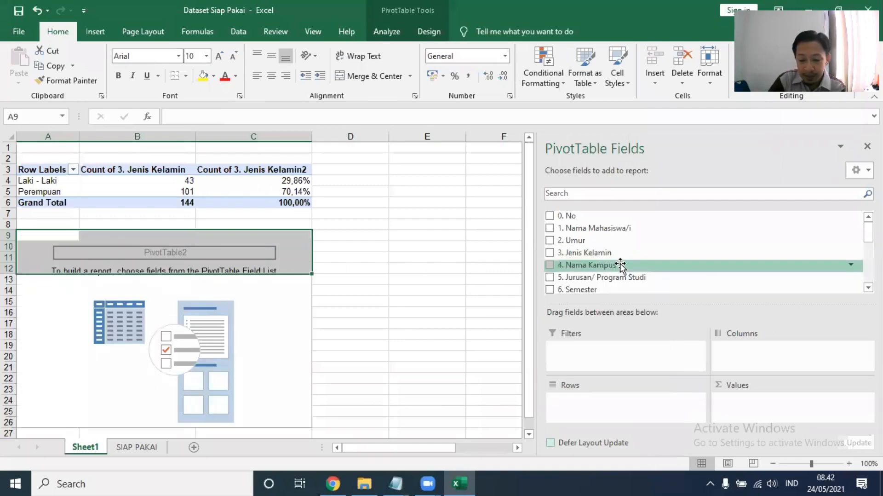
Add the Nama Kampus field to the duplicate PivotTable's rows and also to its values as a count.
scroll(620, 265, "down", 1)
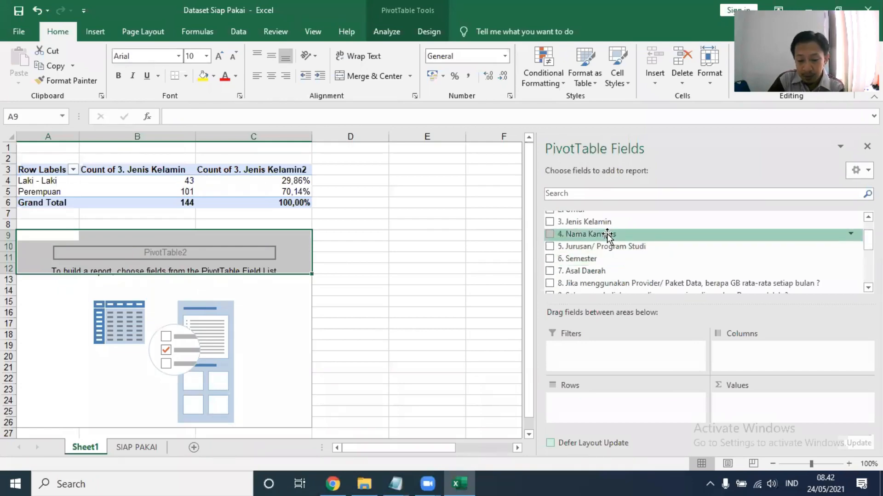
left_click_drag(607, 233, 614, 403)
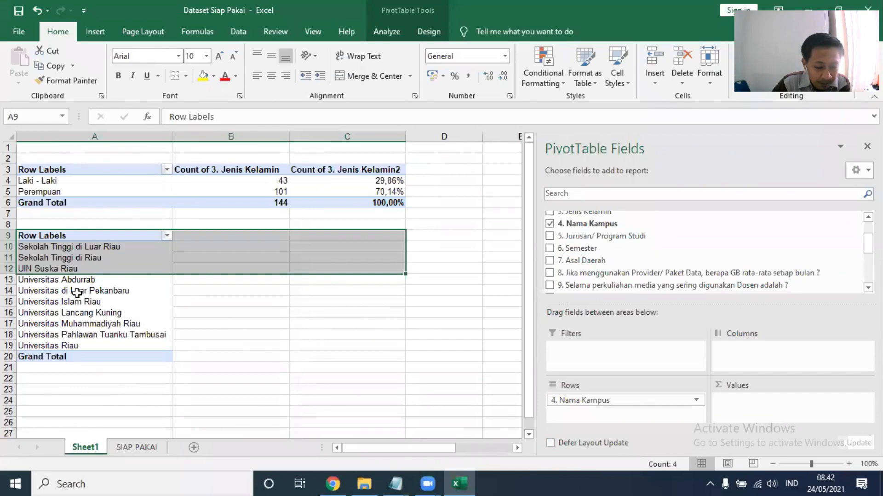
left_click(64, 268)
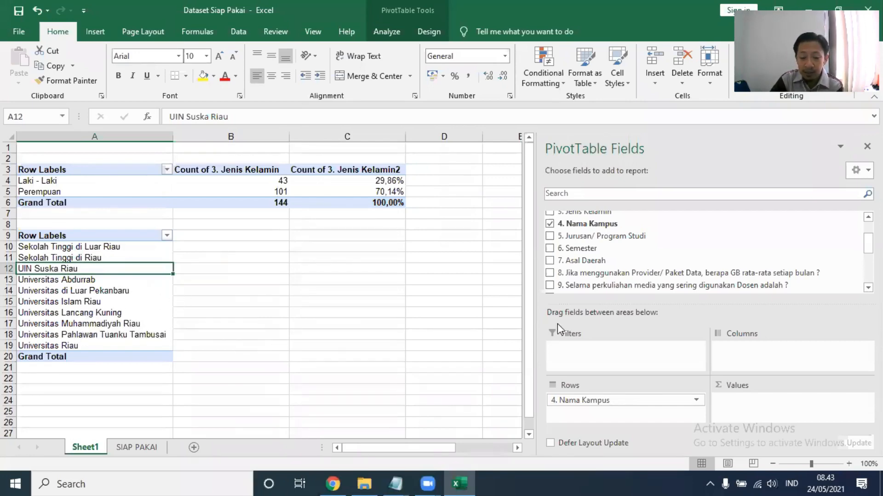
left_click_drag(588, 226, 754, 399)
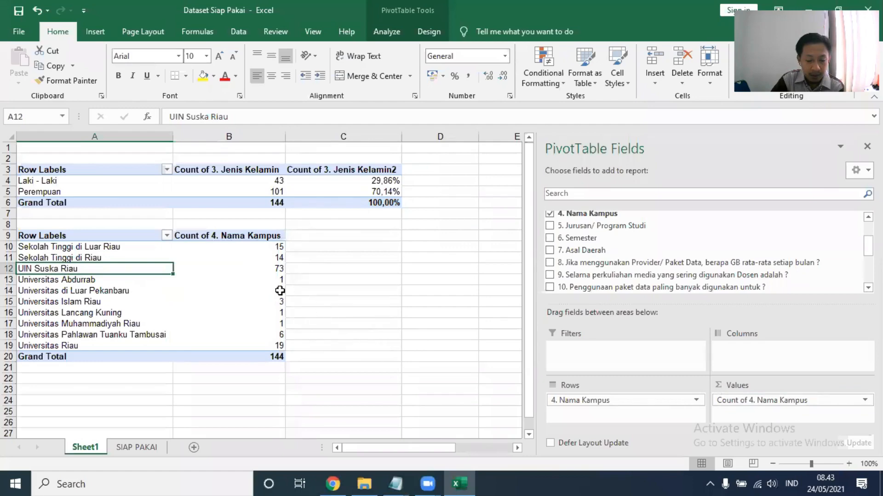
left_click(207, 269)
left_click(390, 333)
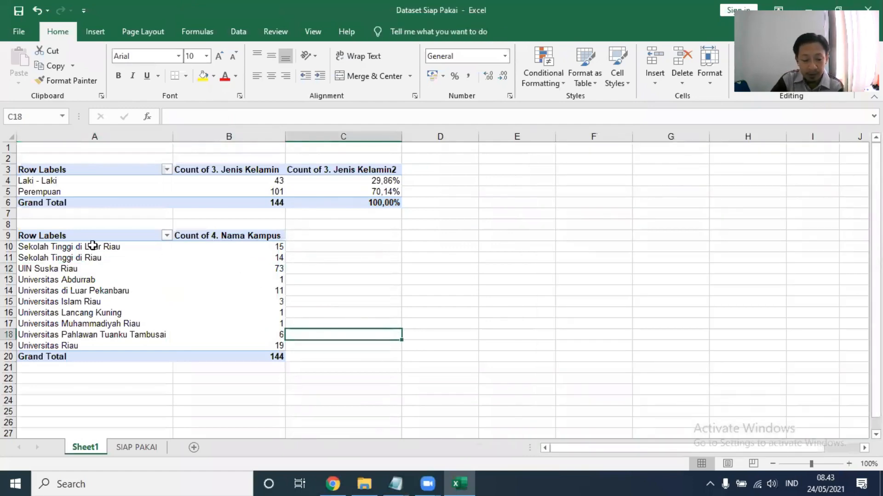
Add Nama Kampus to the campus PivotTable's values a second time and show that count as % of Grand Total.
left_click(65, 248)
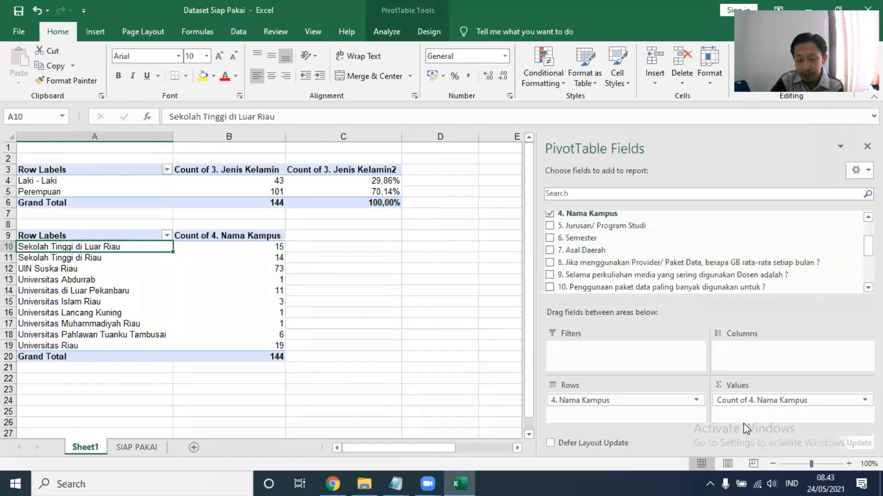
left_click_drag(718, 301, 721, 279)
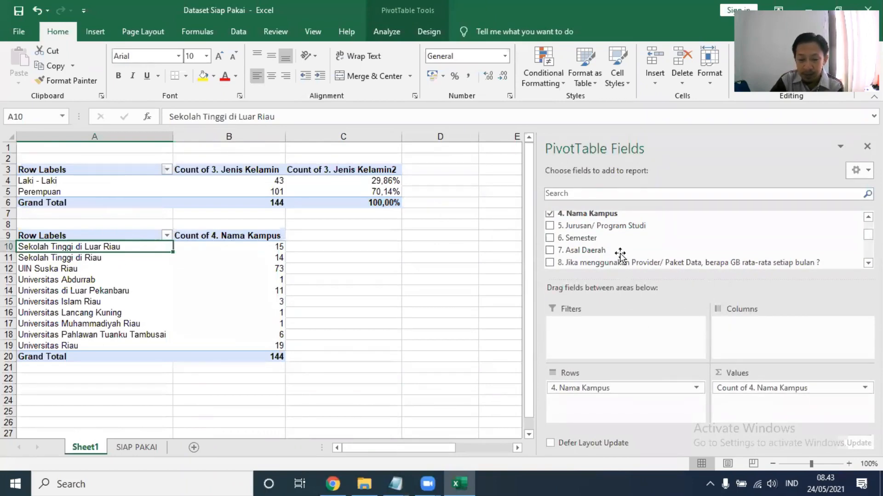
left_click_drag(613, 219, 753, 413)
left_click(345, 249)
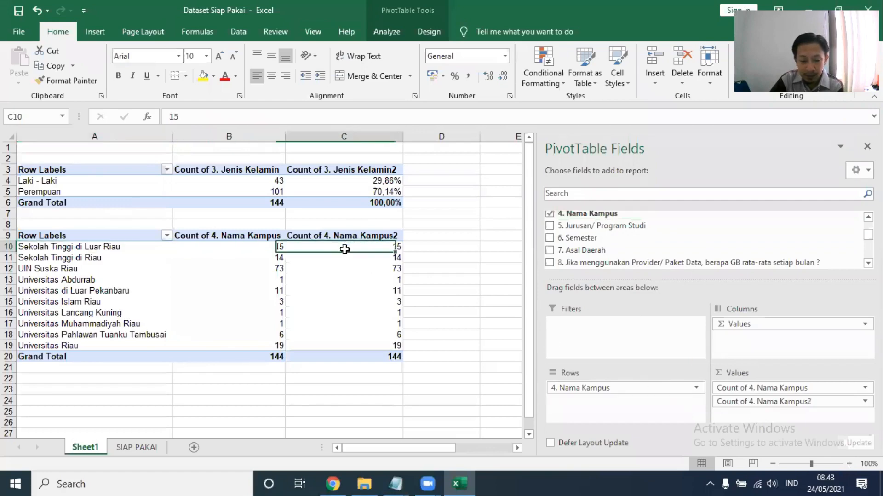
left_click_drag(345, 249, 354, 344)
right_click(360, 329)
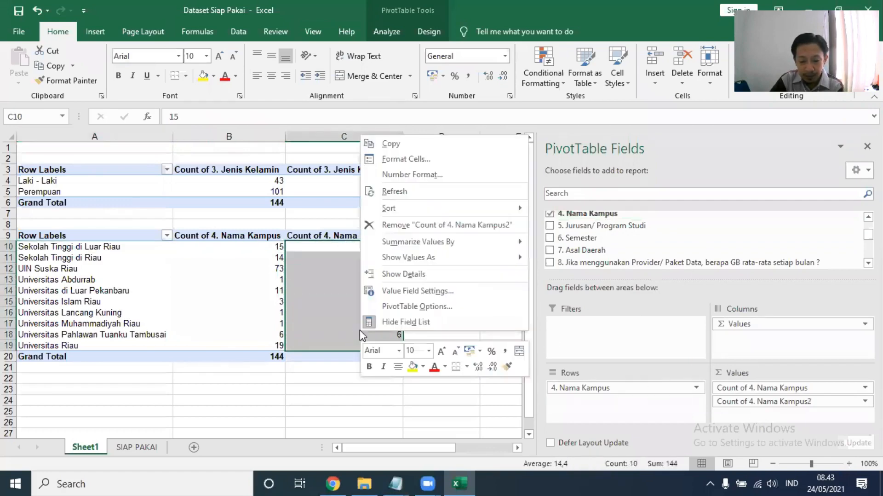
mouse_move(413, 260)
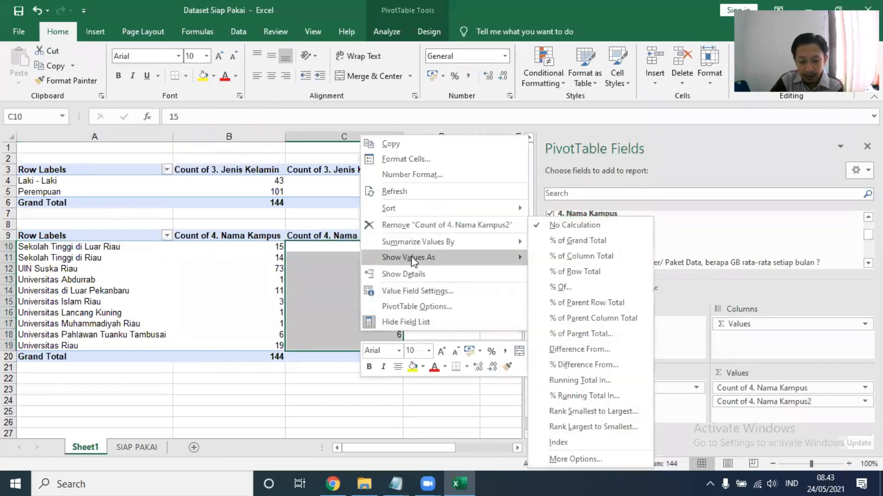
left_click(570, 244)
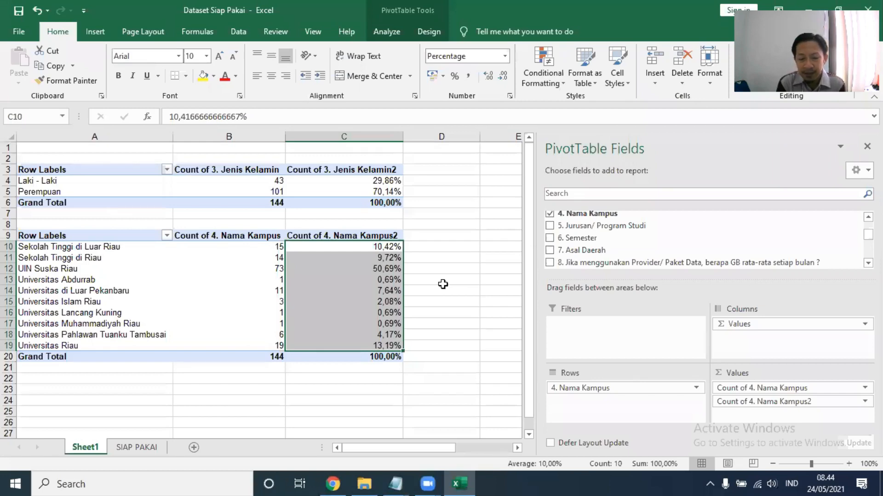
Remove Nama Kampus from the second PivotTable and rebuild it with that field in the rows and as a count in the values.
left_click(550, 213)
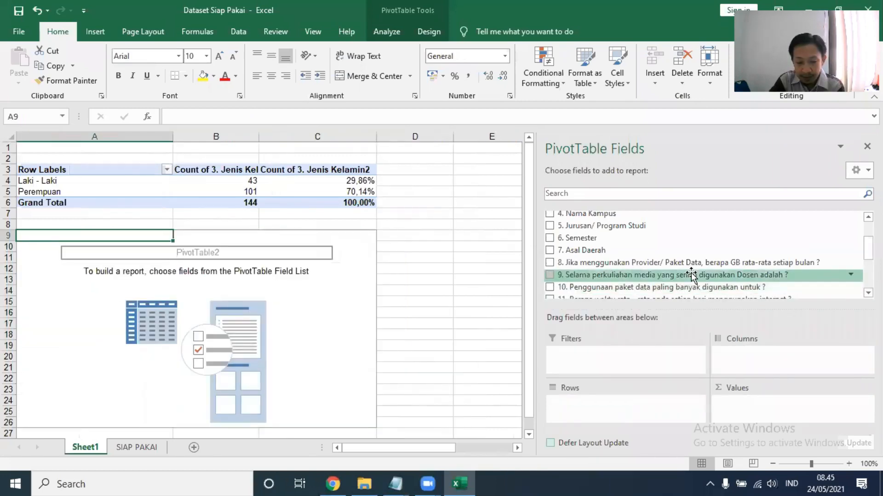
scroll(659, 253, "down", 1)
scroll(660, 254, "up", 3)
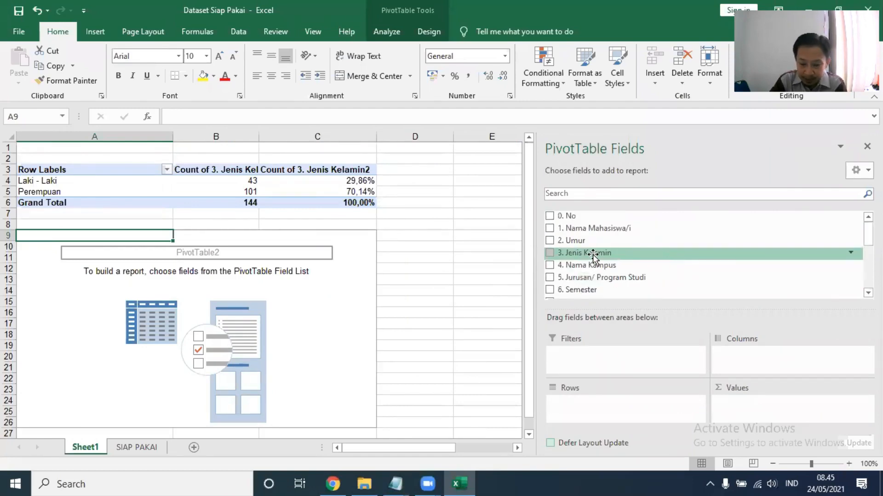
scroll(598, 280, "down", 1)
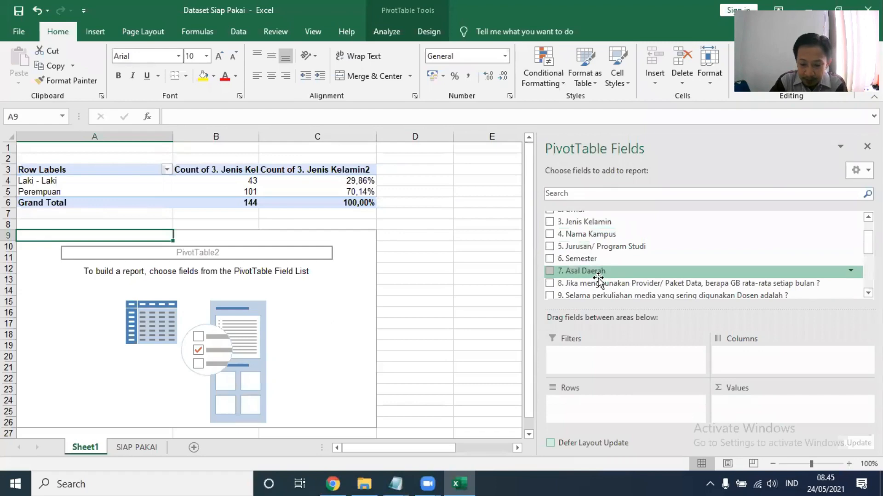
left_click_drag(599, 234, 598, 409)
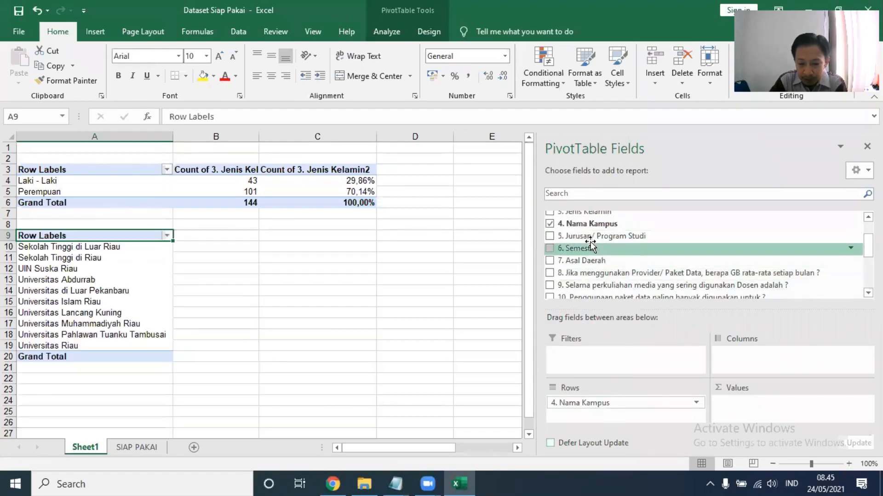
left_click_drag(588, 223, 746, 410)
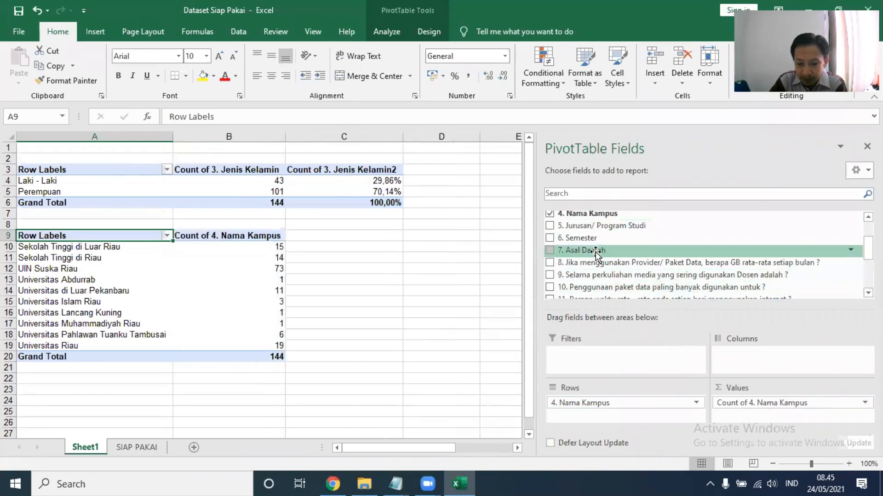
Add Jenis Kelamin to the campus PivotTable and place it under Nama Kampus in the rows to split each campus by gender.
scroll(596, 252, "up", 1)
left_click_drag(573, 232, 749, 419)
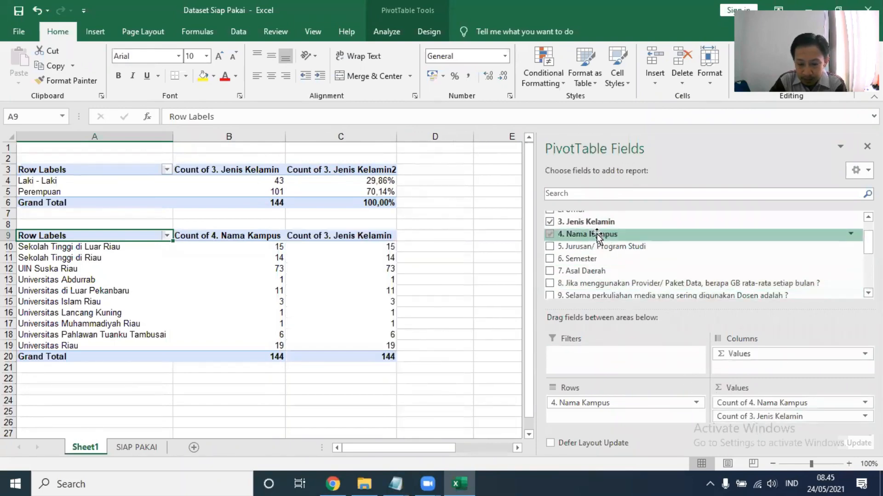
left_click_drag(750, 420, 649, 422)
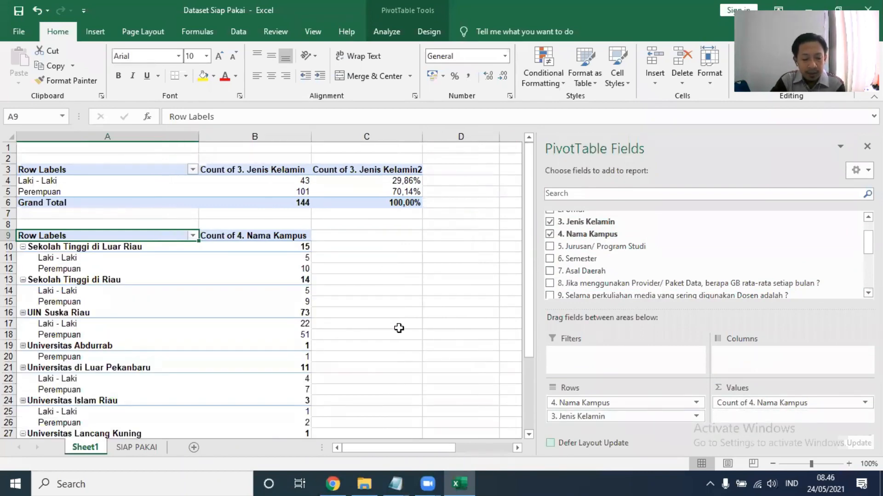
Examine the gender breakdown of the counts for UIN Suska Riau and Sekolah Tinggi di Luar Riau.
scroll(399, 327, "down", 1)
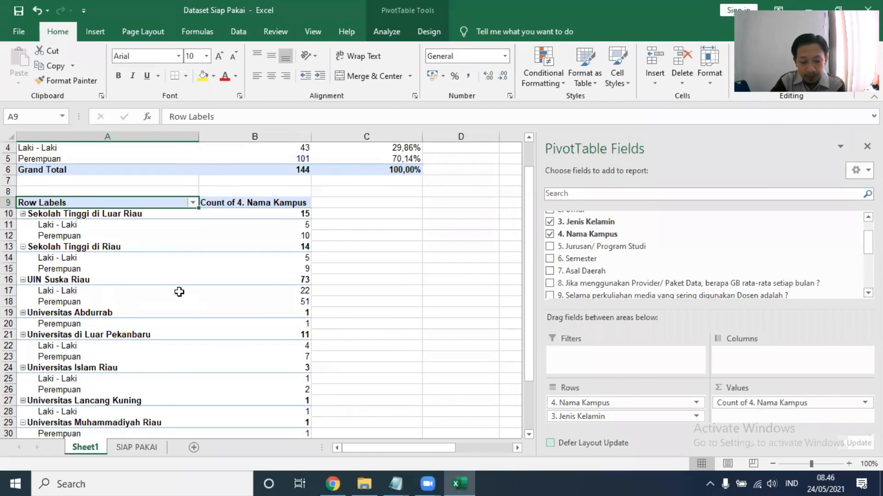
left_click(307, 281)
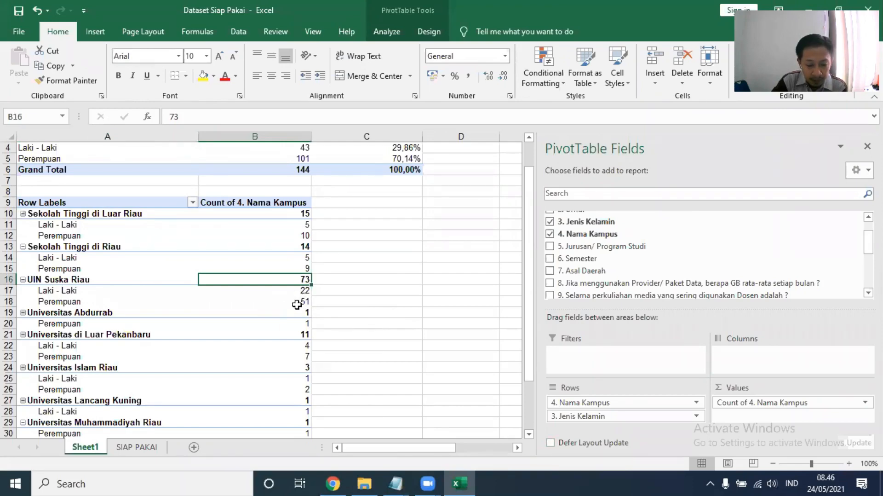
mouse_move(301, 303)
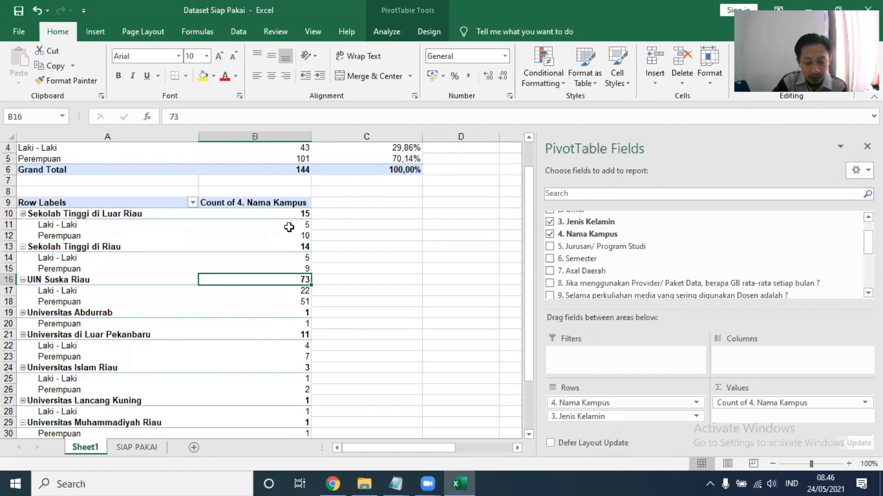
left_click(298, 215)
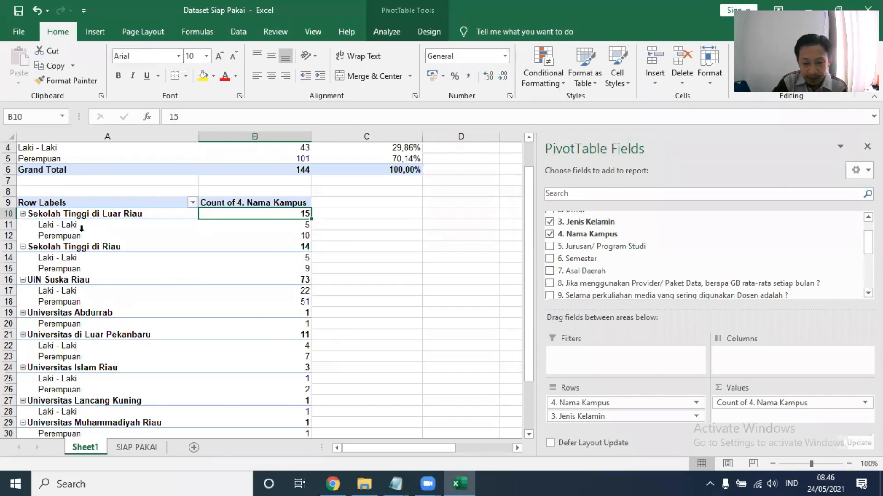
mouse_move(283, 226)
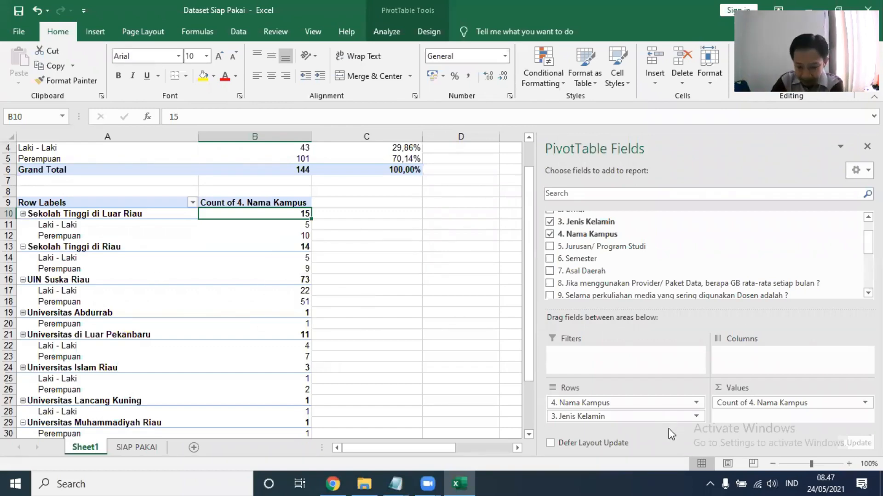
Remove Jenis Kelamin from the campus PivotTable's rows and look through the remaining survey fields in the field list.
left_click(622, 416)
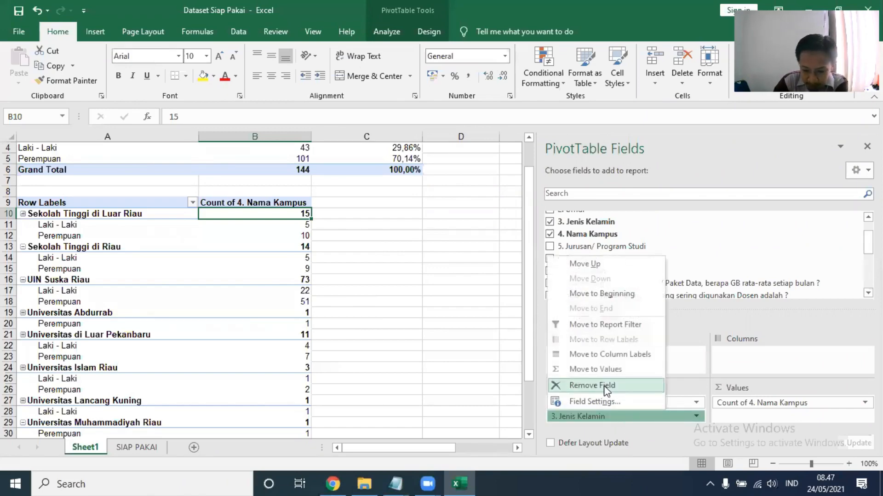
left_click(600, 389)
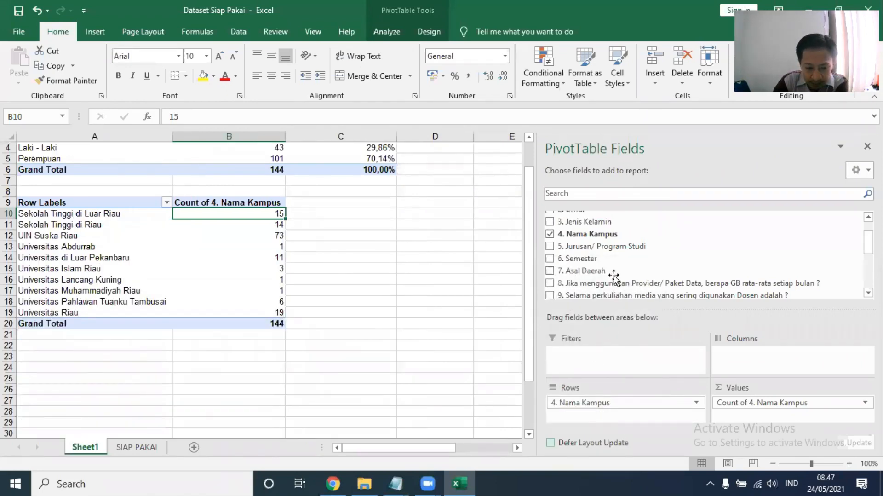
scroll(651, 266, "down", 4)
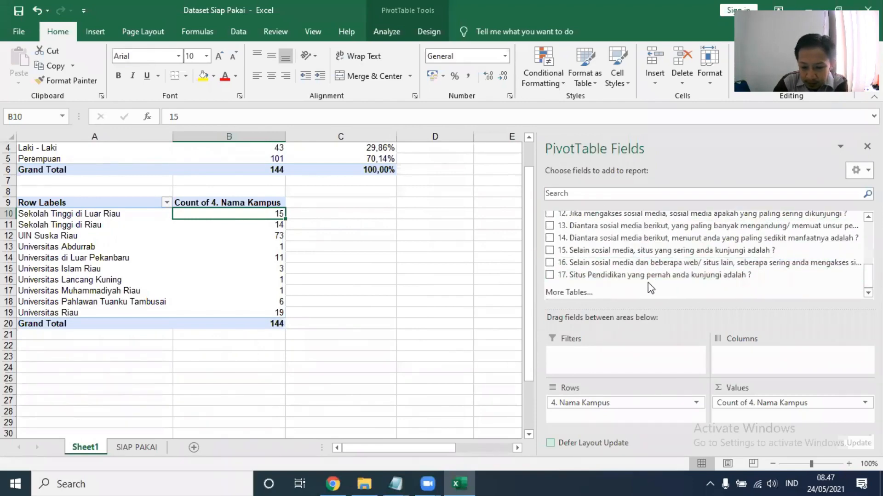
scroll(651, 288, "up", 3)
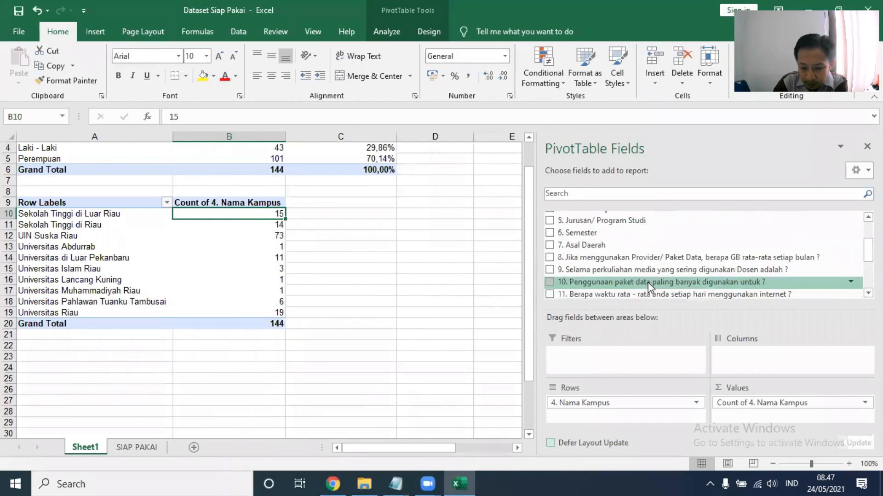
Add field 10 on main data package usage under Nama Kampus in the campus PivotTable's rows and enlarge the field layout areas.
scroll(648, 282, "down", 1)
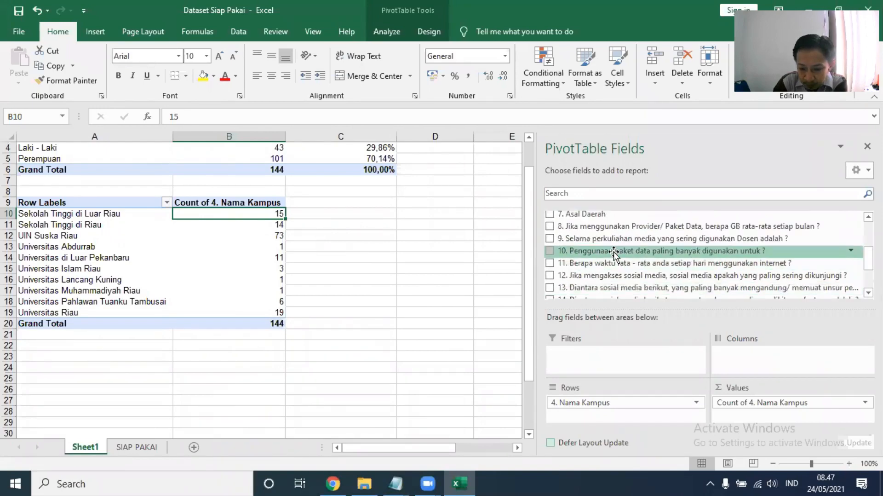
left_click_drag(614, 252, 636, 416)
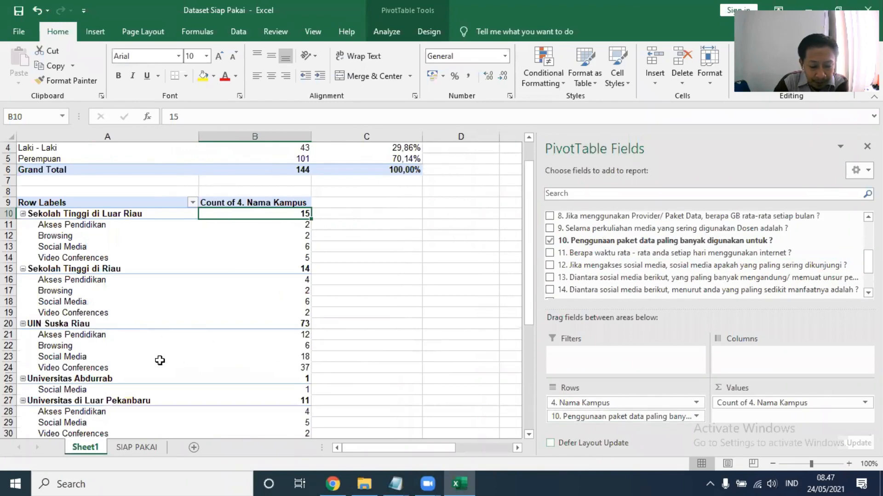
left_click(306, 367)
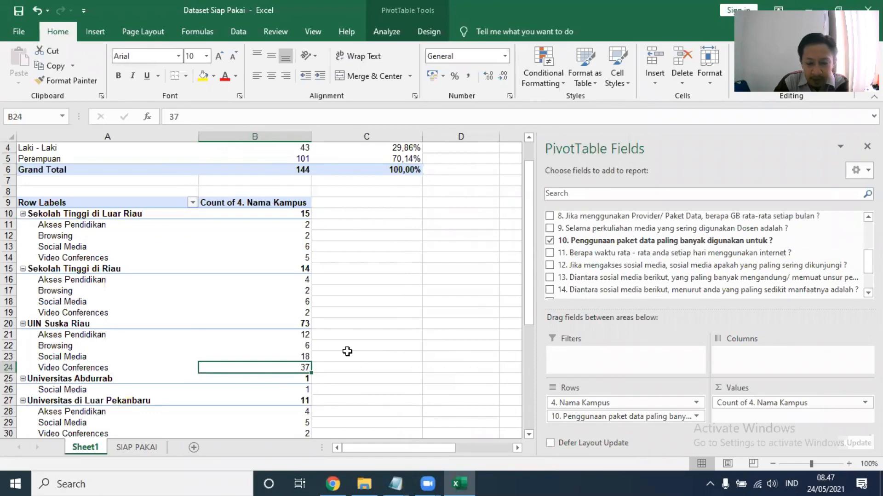
scroll(347, 351, "down", 1)
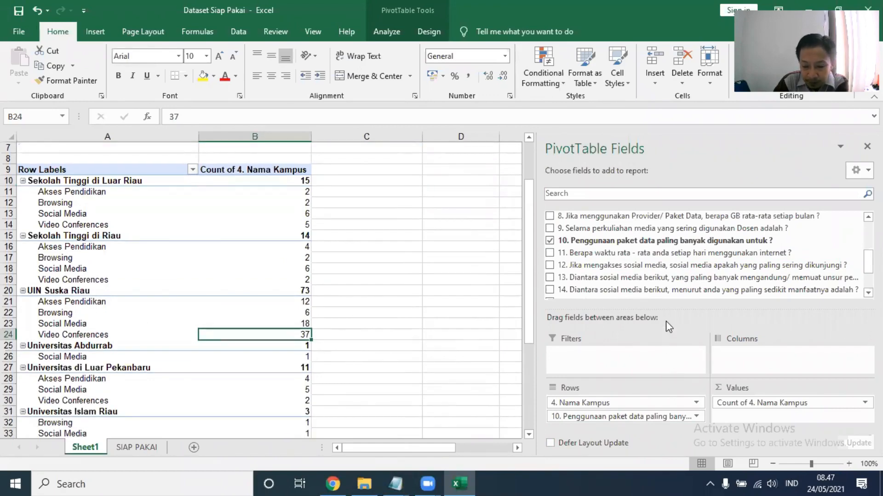
left_click_drag(667, 310, 667, 282)
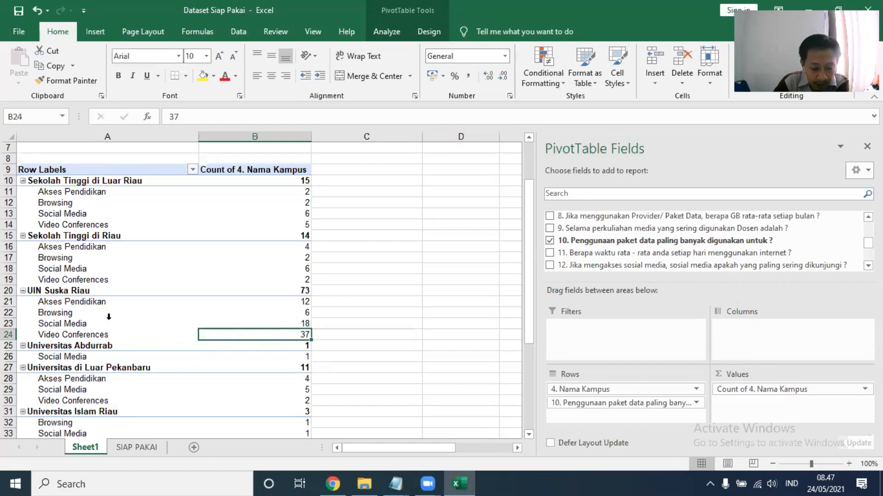
Extract the records behind the UIN Suska Riau Video Conferences count to a new sheet, view them, and return to Sheet1.
left_click_drag(47, 302, 115, 326)
left_click(79, 313)
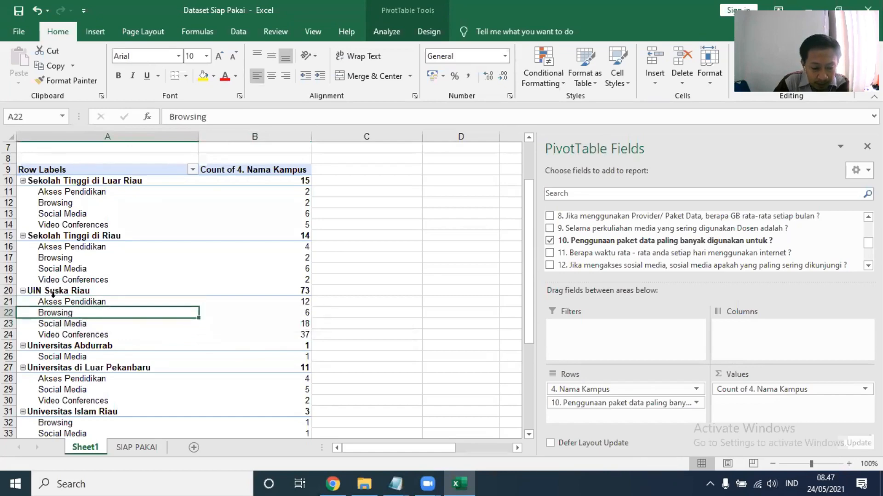
double_click(231, 334)
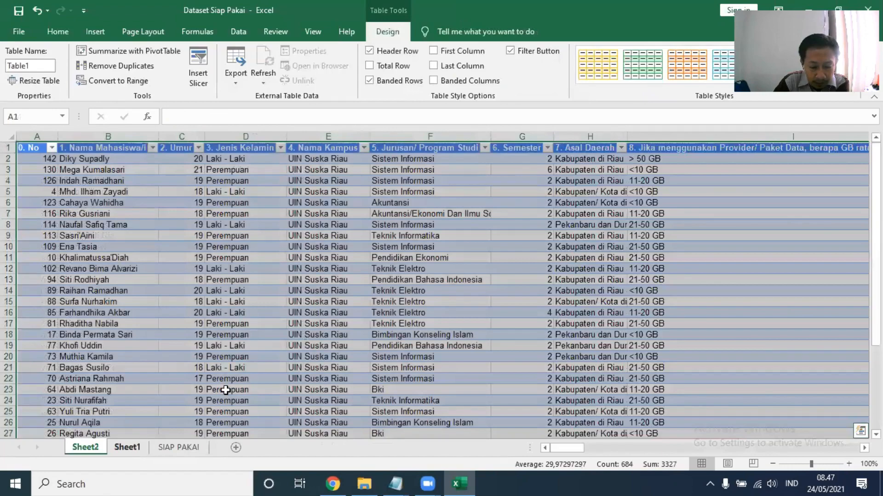
key("ctrl+Page_Down")
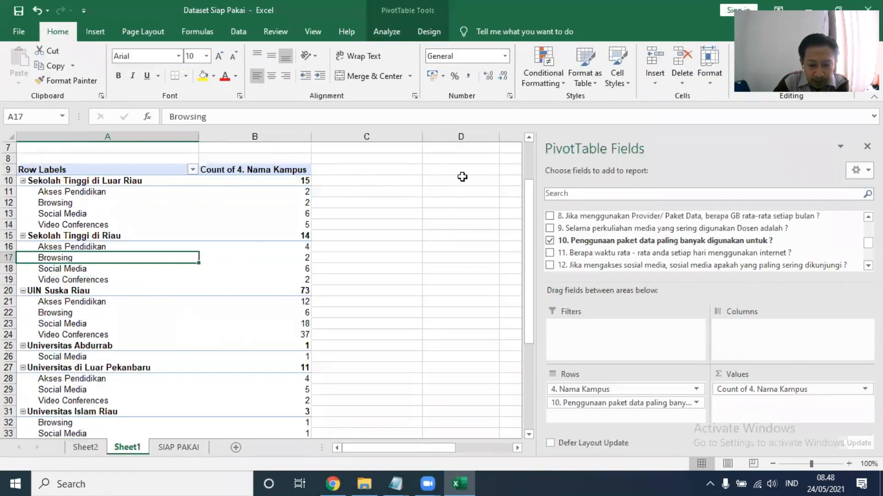
Insert a clustered column PivotChart from the campus and data usage PivotTable.
left_click(387, 31)
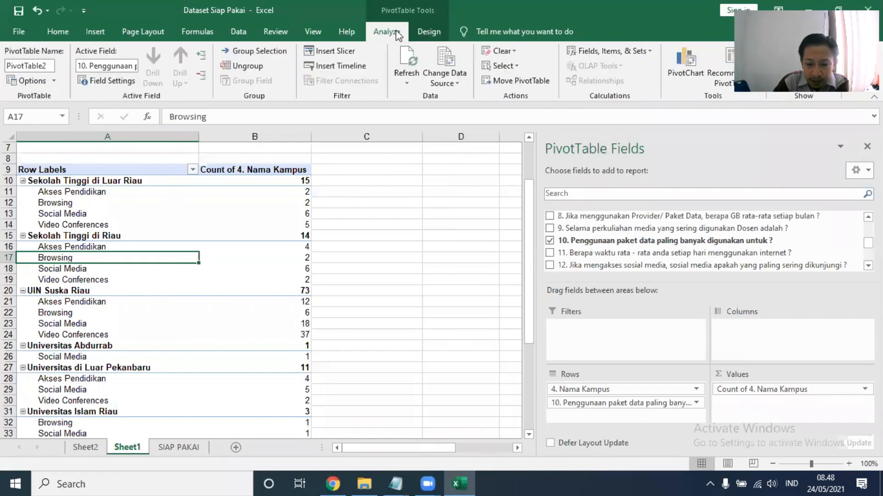
left_click(683, 60)
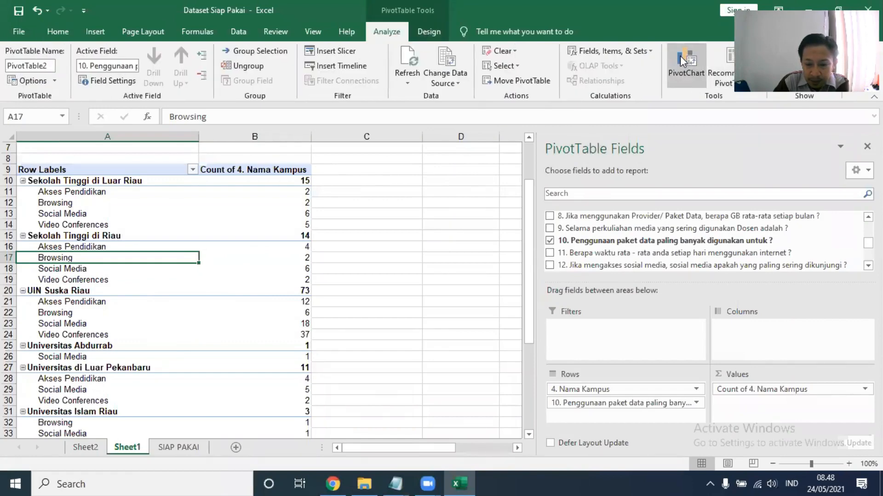
mouse_move(405, 178)
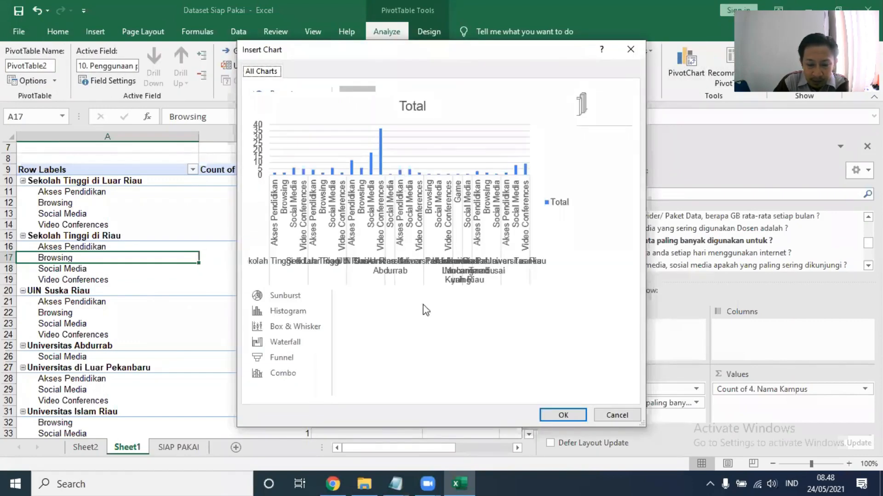
left_click(564, 415)
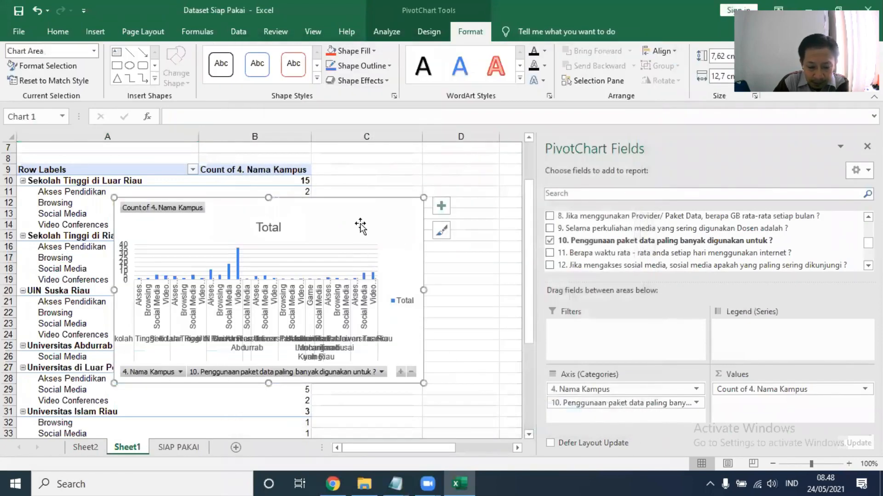
Move the column PivotChart clear of the campus PivotTable into the empty columns beside it.
left_click_drag(368, 211, 433, 215)
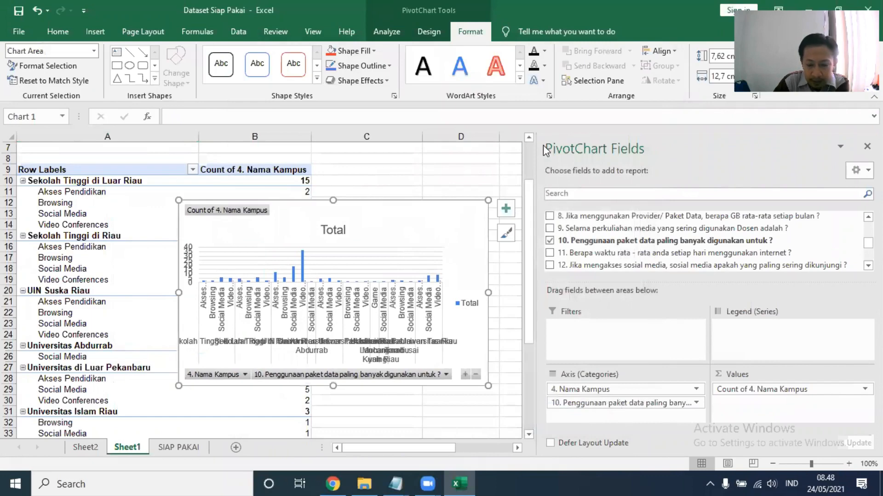
left_click(404, 183)
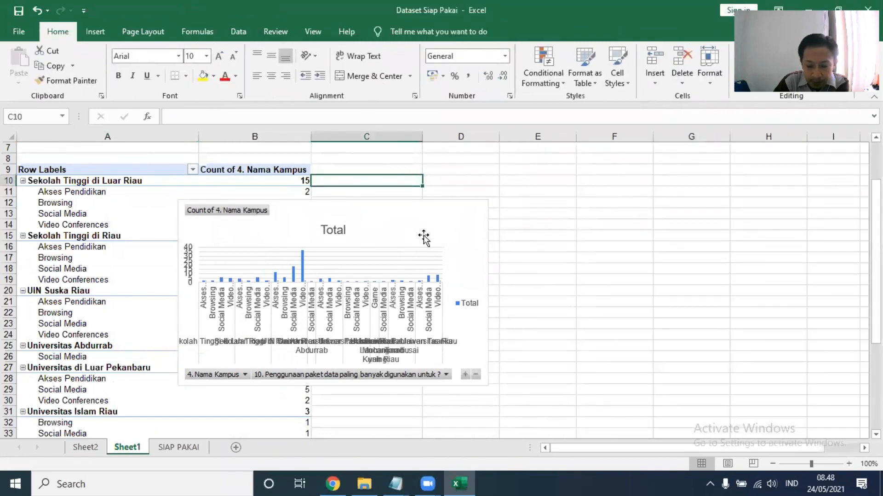
left_click(428, 213)
left_click_drag(429, 212, 570, 178)
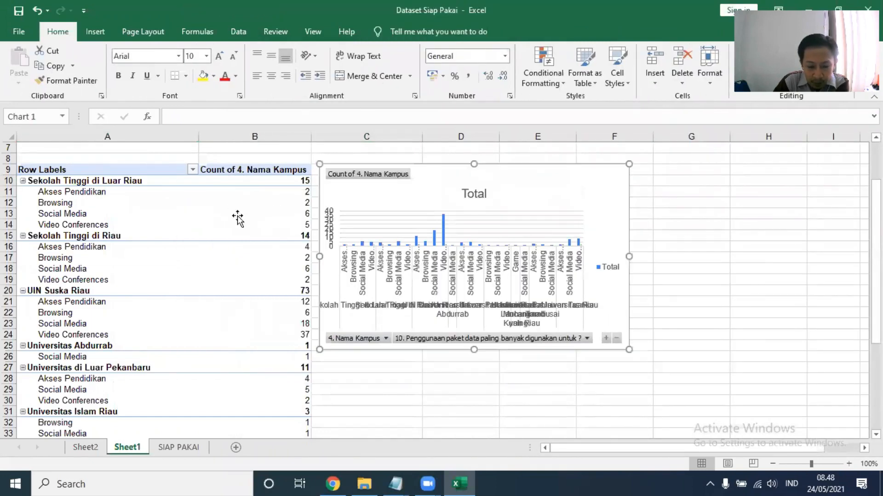
left_click(453, 391)
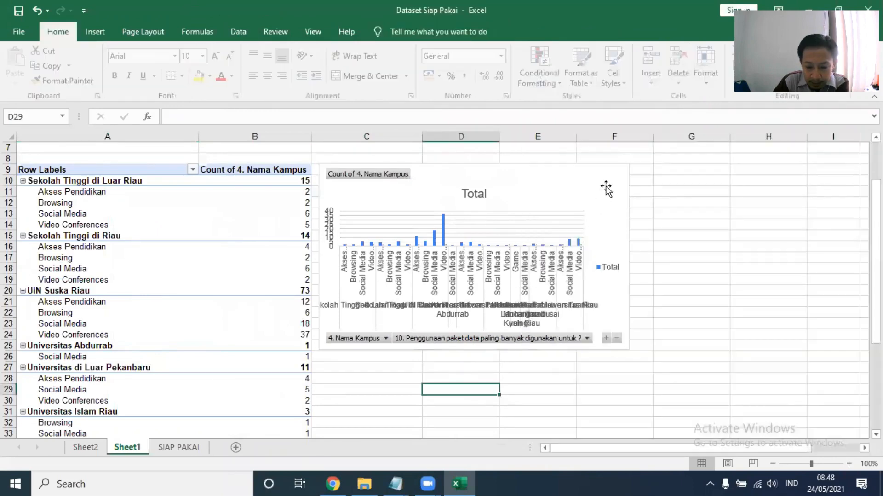
Widen the column PivotChart to spread out its category labels and place it beside the campus counts.
left_click(629, 246)
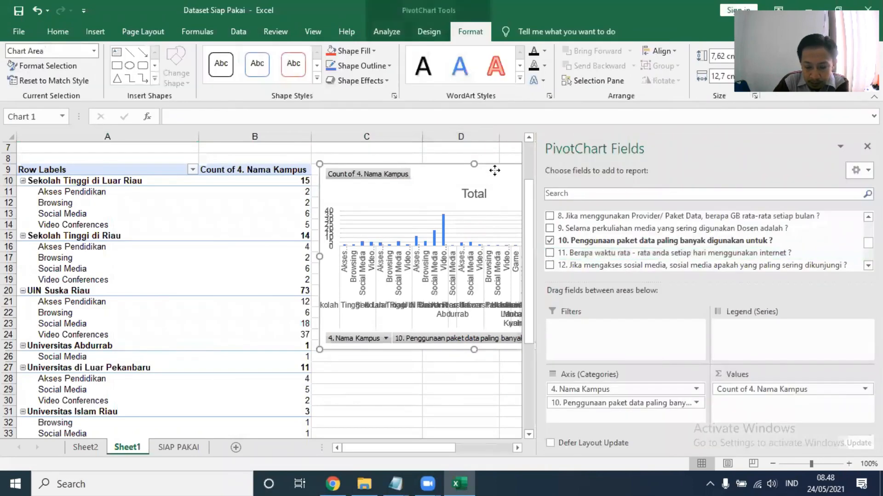
left_click_drag(492, 171, 195, 173)
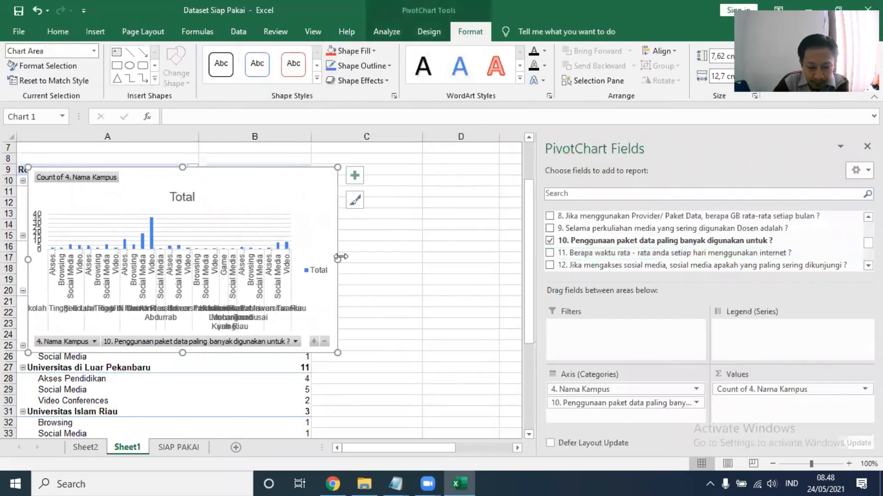
left_click_drag(354, 261, 482, 293)
left_click(458, 398)
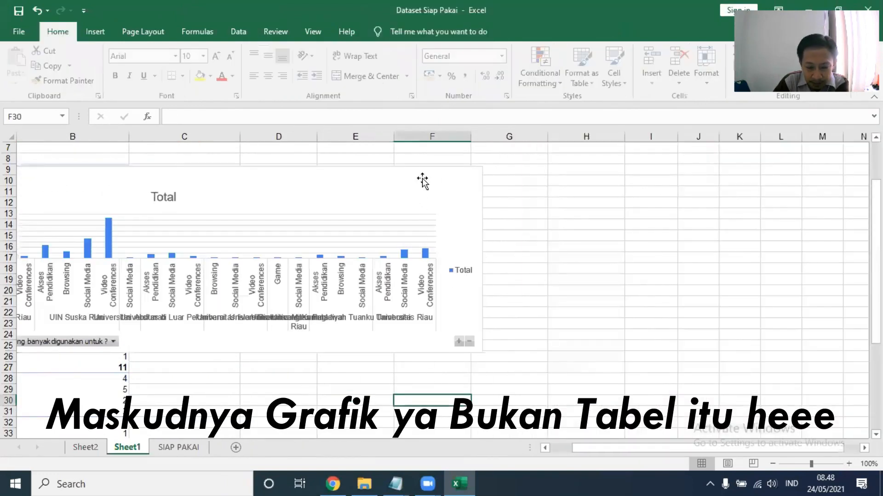
left_click_drag(460, 184, 721, 170)
left_click_drag(319, 306, 286, 301)
left_click(341, 367)
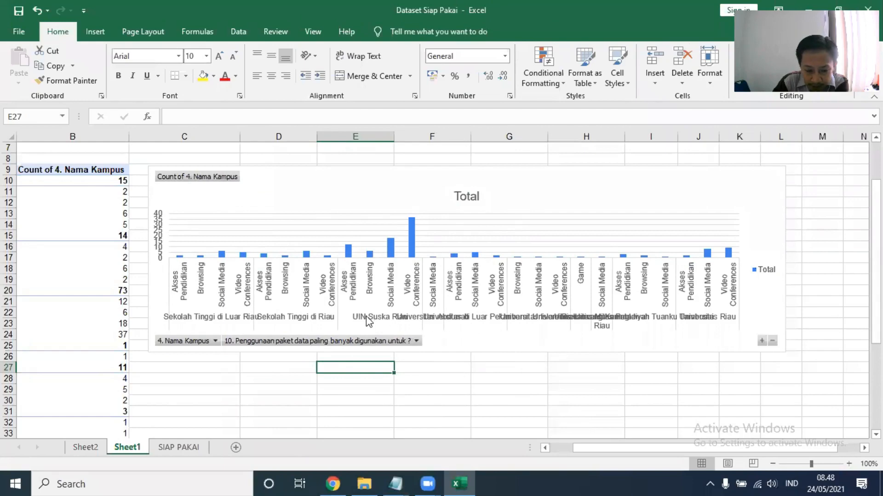
Check the UIN Suska Riau bars for Video Conferences and Social Media, and delete the column PivotChart.
mouse_move(413, 234)
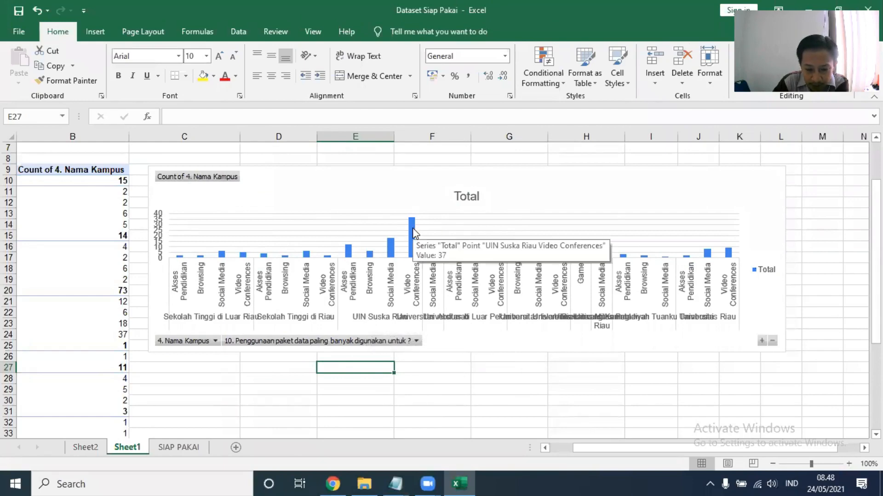
mouse_move(391, 249)
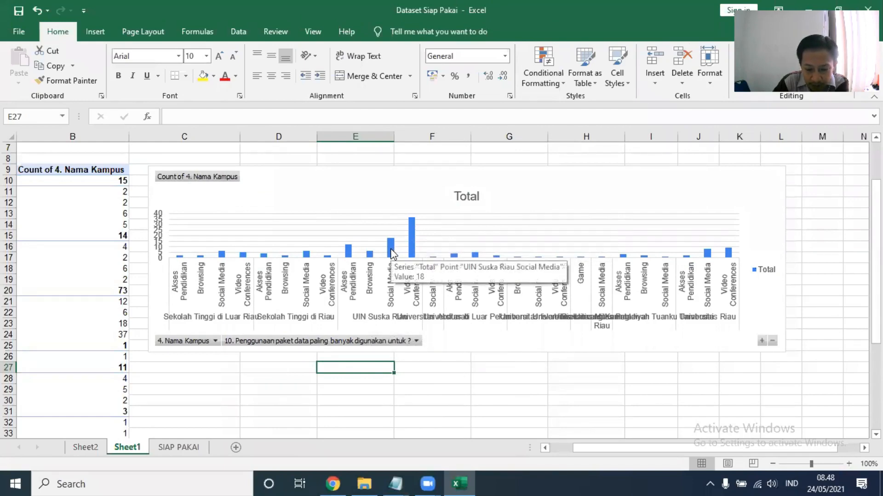
left_click(629, 187)
key("Delete")
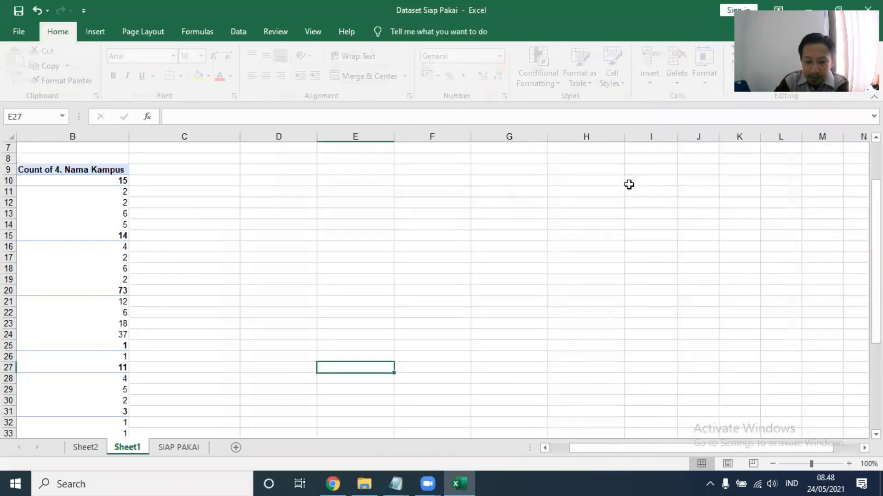
Insert a 3-D pie PivotChart from the Jenis Kelamin PivotTable at the start of the sheet.
left_click_drag(578, 448, 554, 456)
scroll(200, 314, "up", 2)
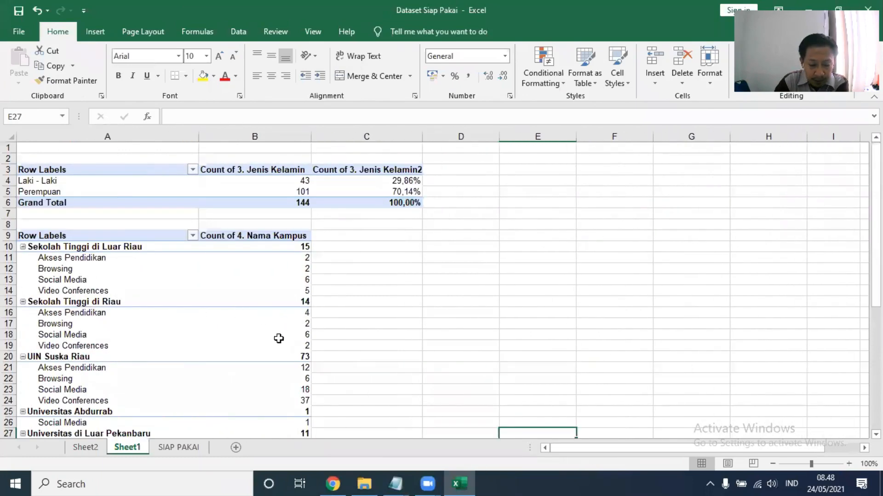
left_click(212, 280)
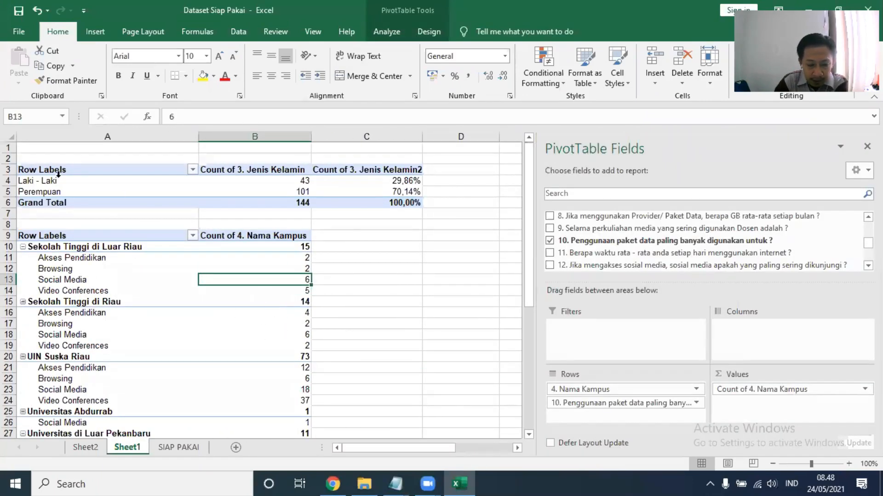
left_click(86, 174)
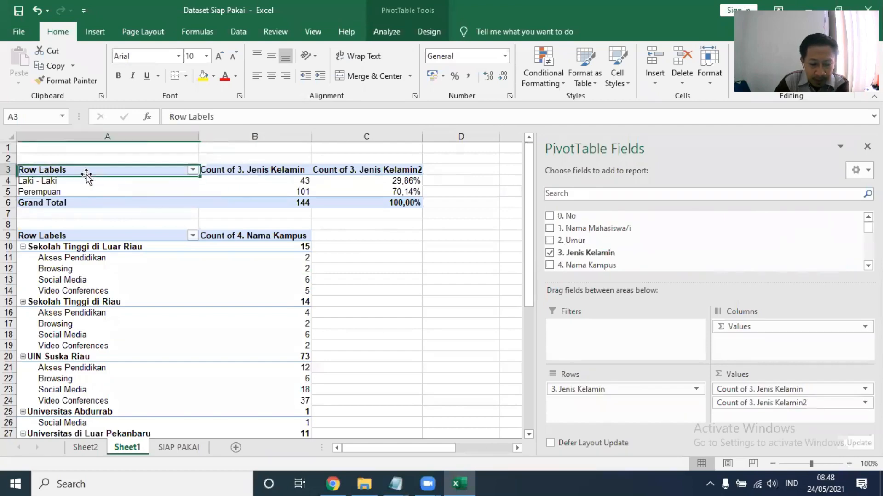
left_click(135, 185)
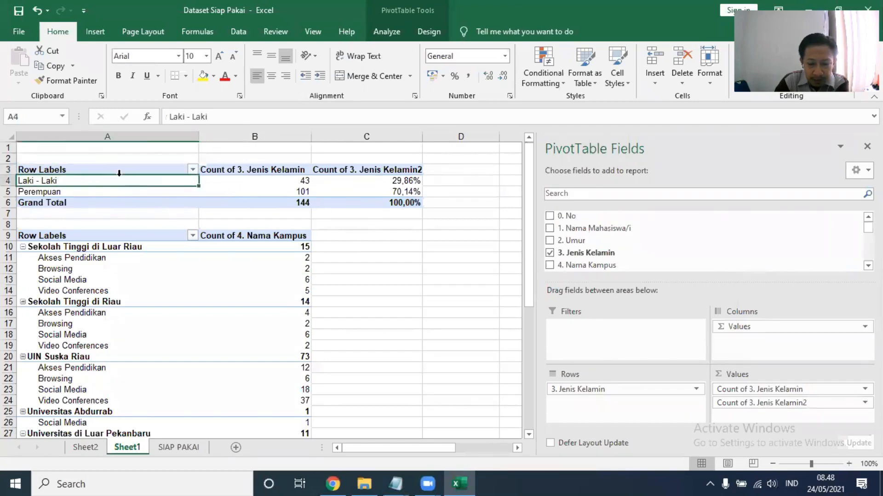
left_click(94, 168)
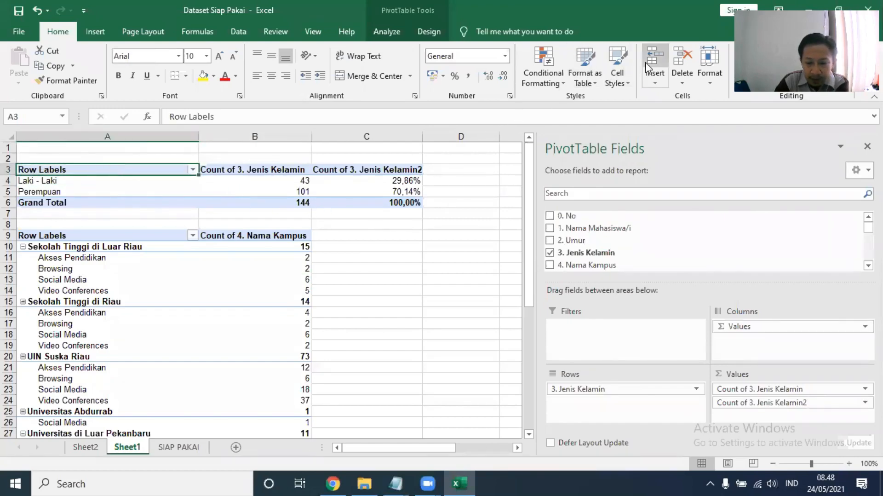
left_click(387, 31)
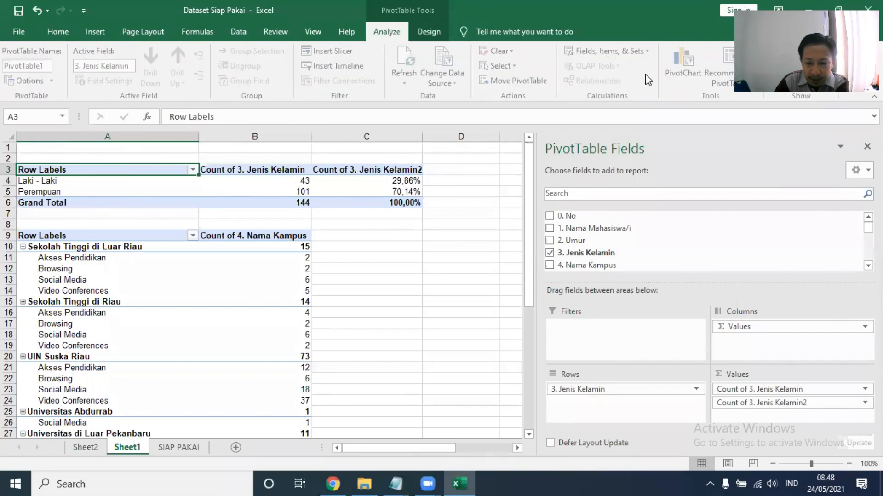
left_click(680, 62)
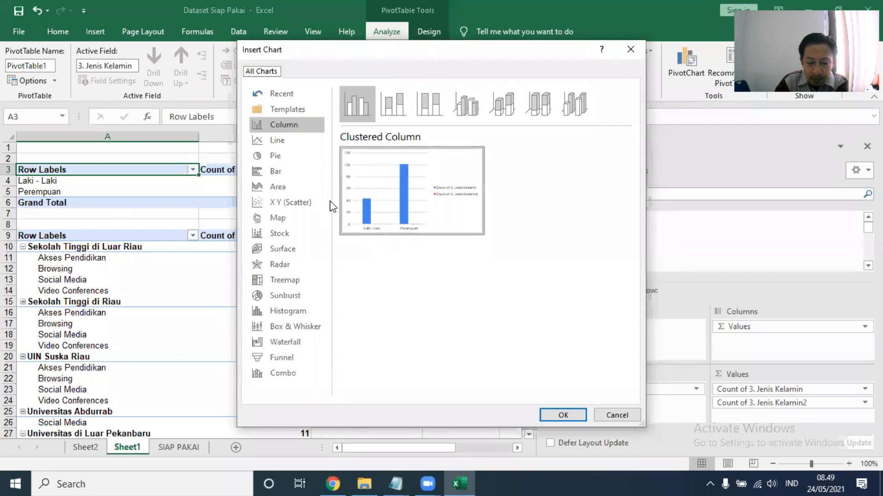
left_click(276, 158)
left_click(393, 104)
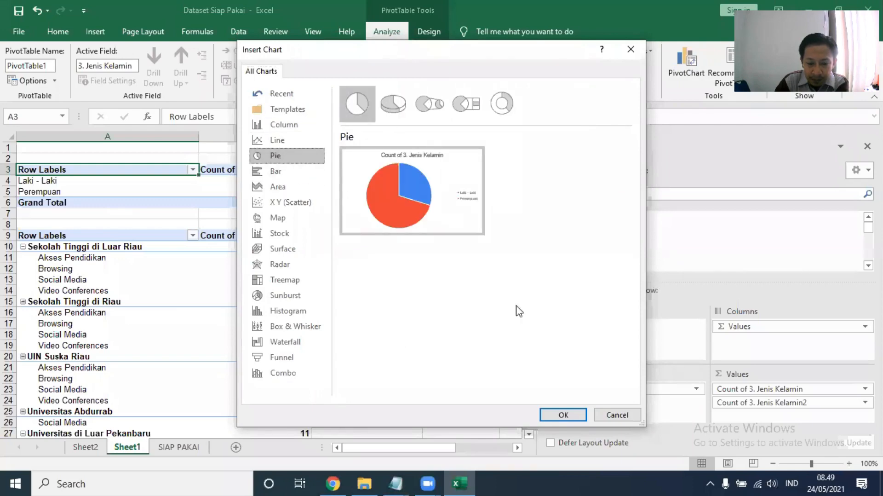
left_click(552, 415)
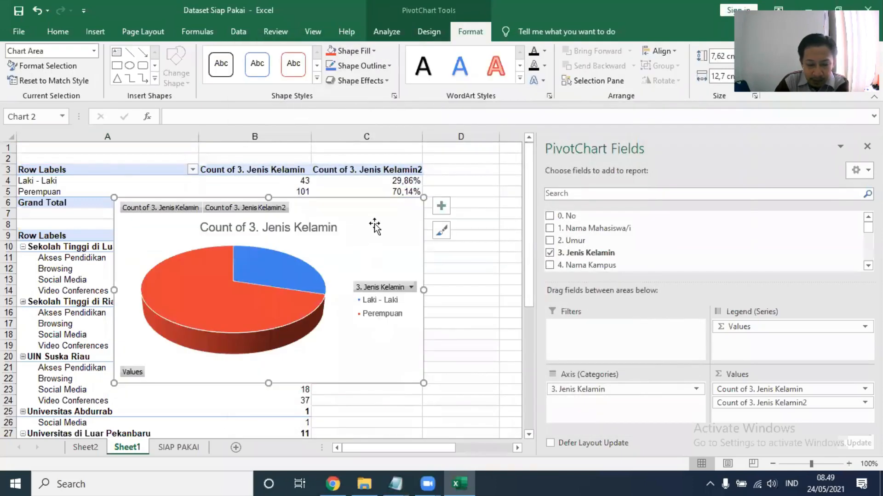
Move the 3-D pie chart below the gender PivotTable and inspect the value of its Perempuan slice.
left_click_drag(404, 230, 466, 240)
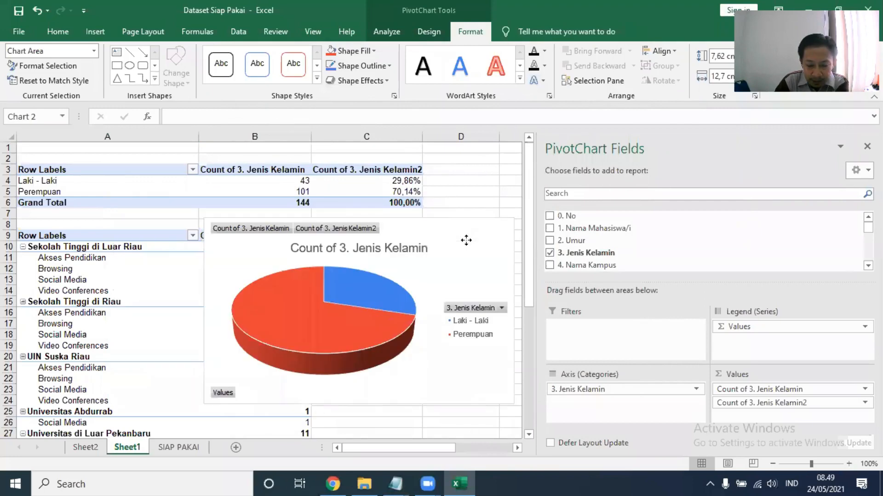
left_click(502, 307)
left_click(474, 290)
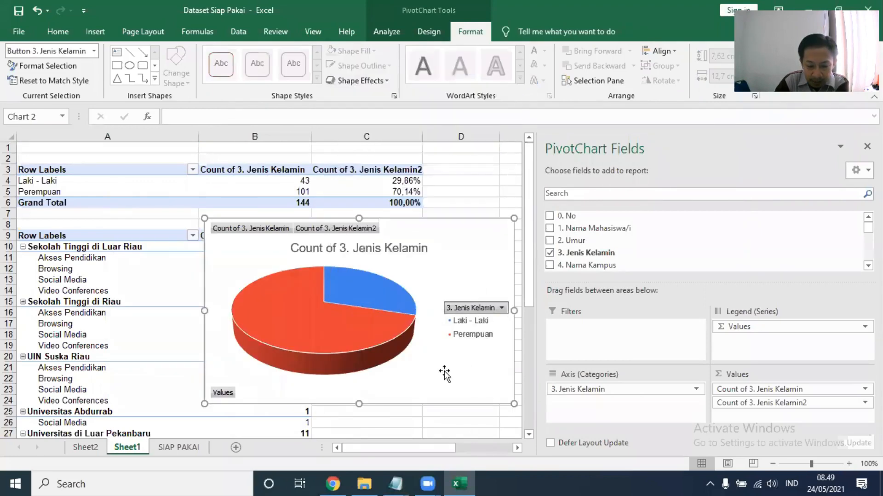
mouse_move(341, 325)
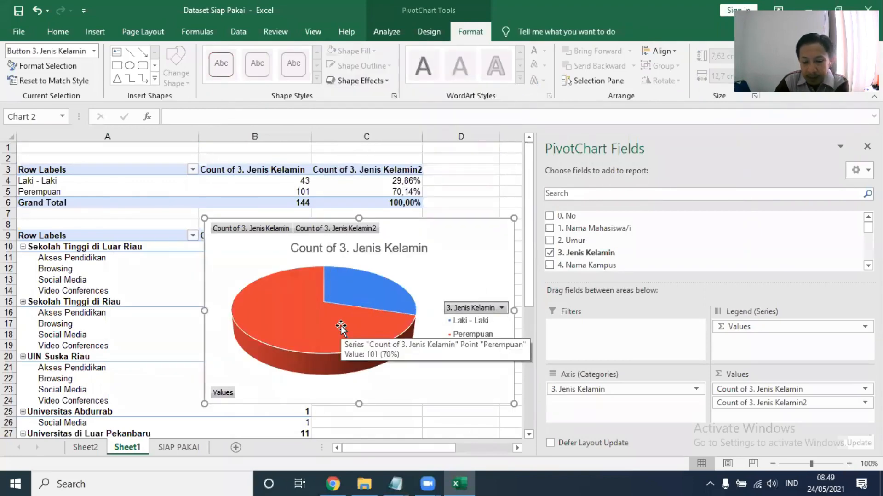
Check the Laki - Laki and Perempuan slices of the 3-D pie PivotChart and delete the chart.
mouse_move(360, 286)
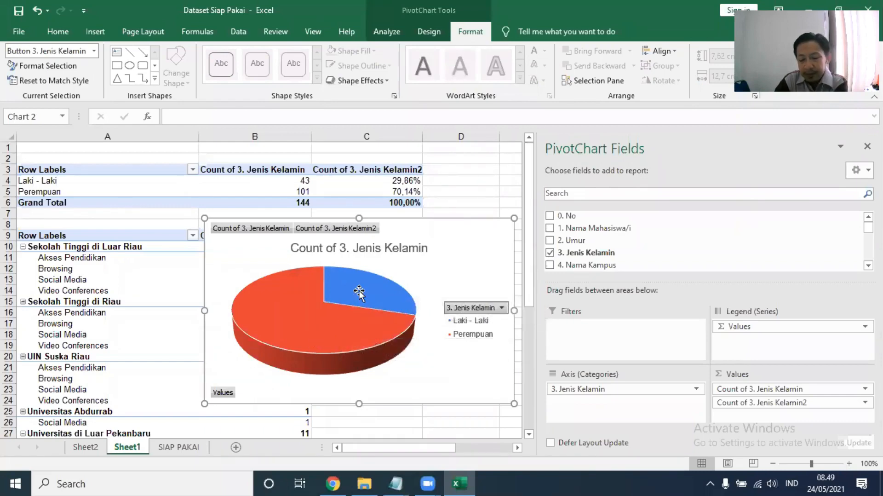
mouse_move(316, 319)
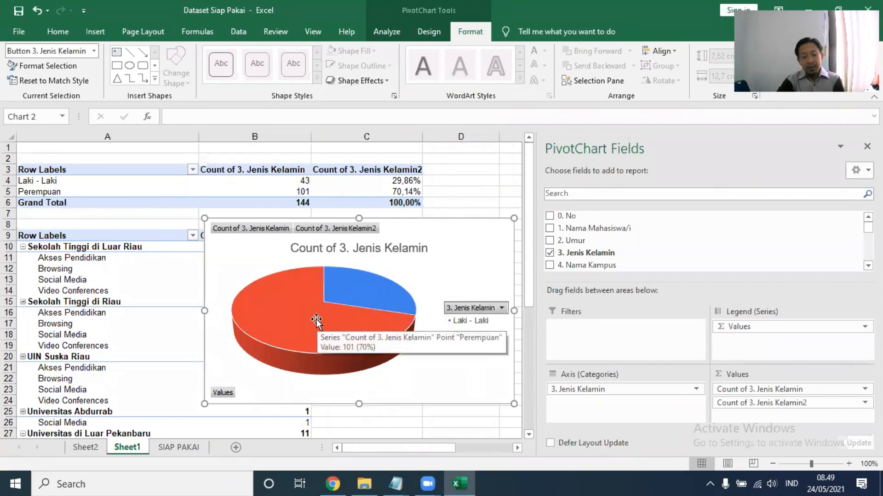
left_click(282, 232)
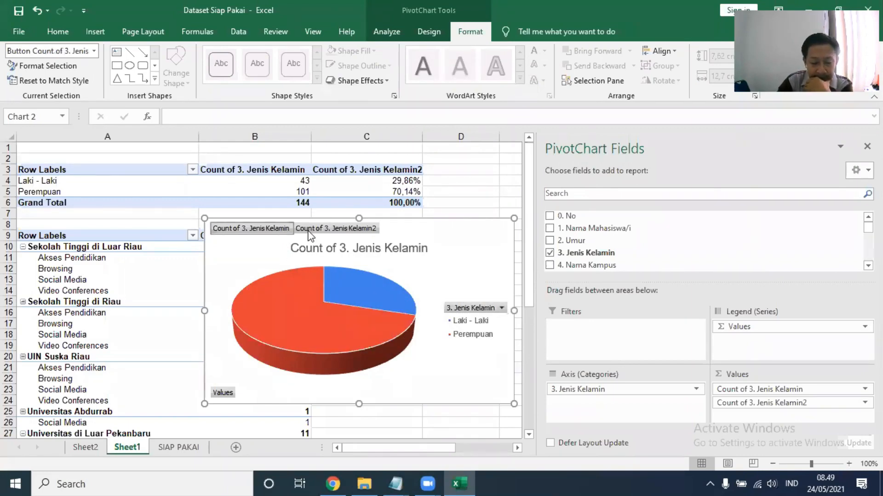
left_click(497, 240)
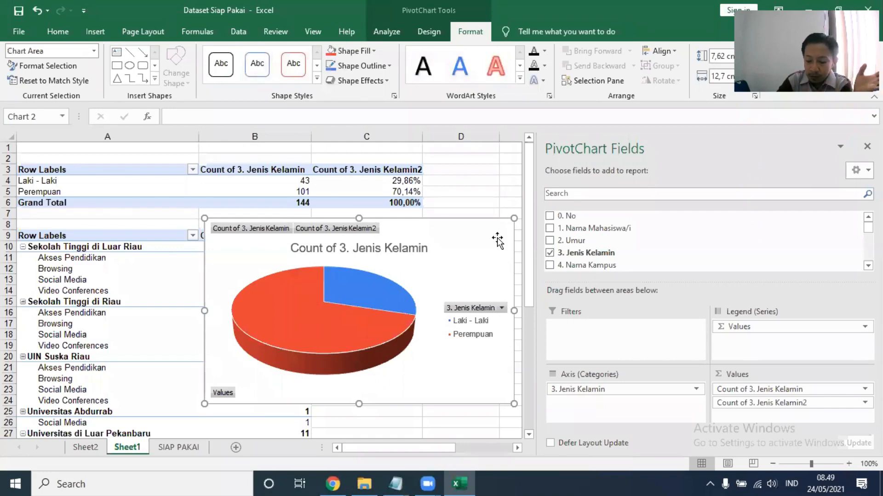
key("Delete")
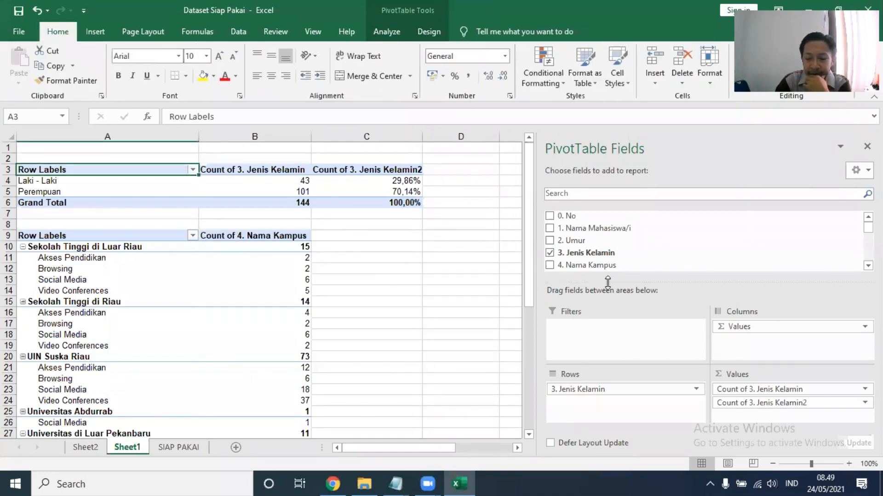
In the campus PivotTable's rows, replace question 10 on data package usage with question 11 on average daily internet time, nested under Nama Kampus.
left_click(225, 302)
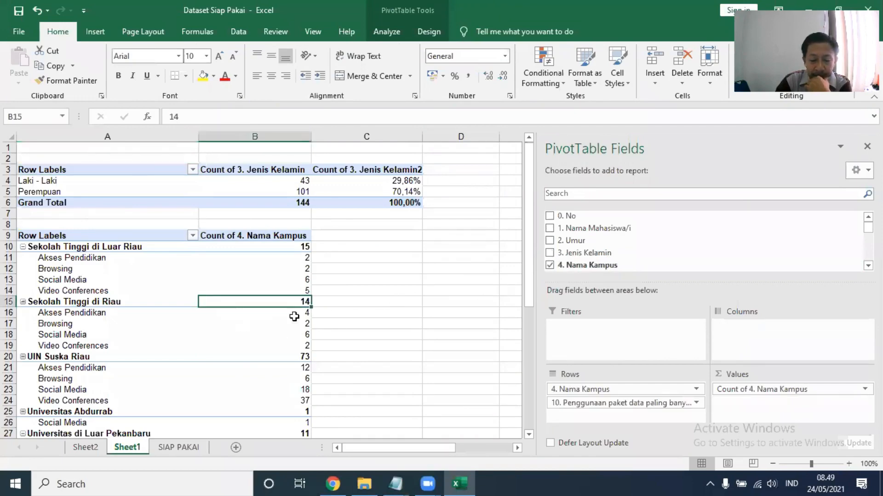
scroll(632, 250, "down", 1)
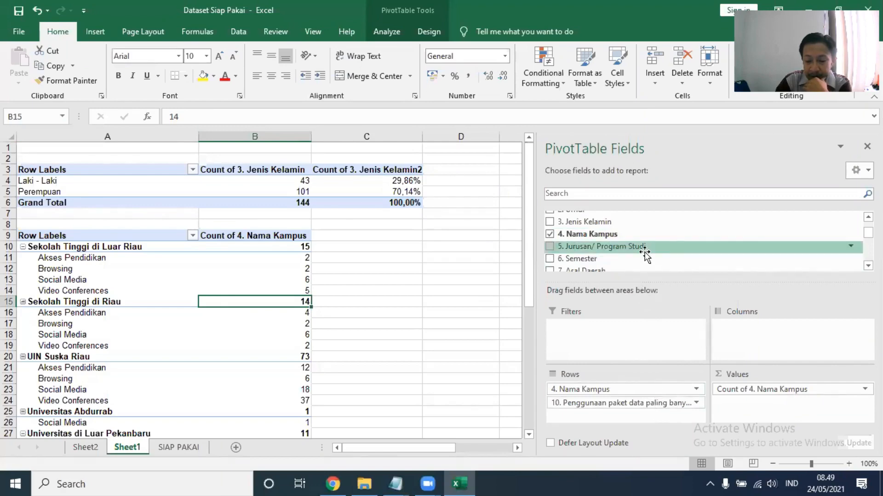
scroll(645, 252, "down", 1)
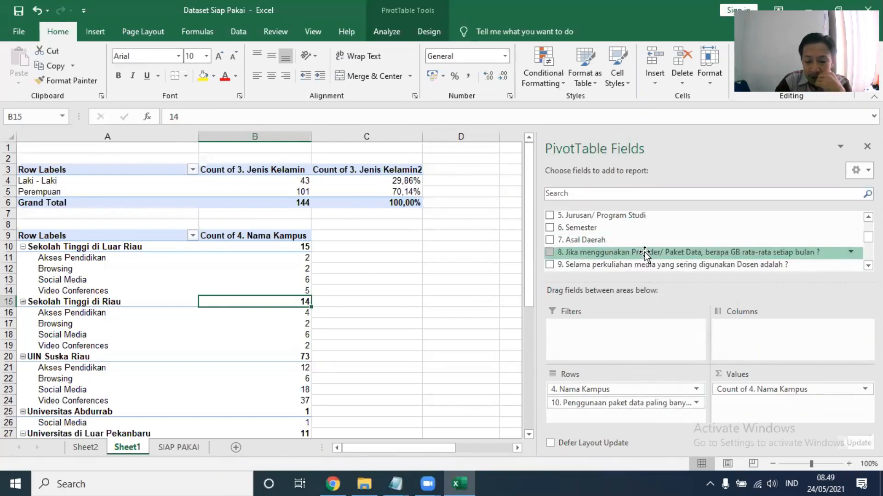
scroll(645, 252, "down", 2)
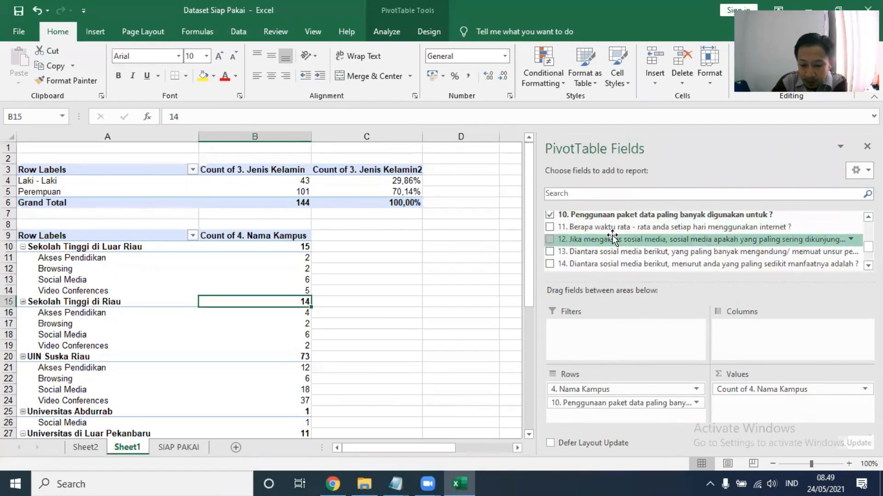
left_click(631, 403)
left_click(606, 373)
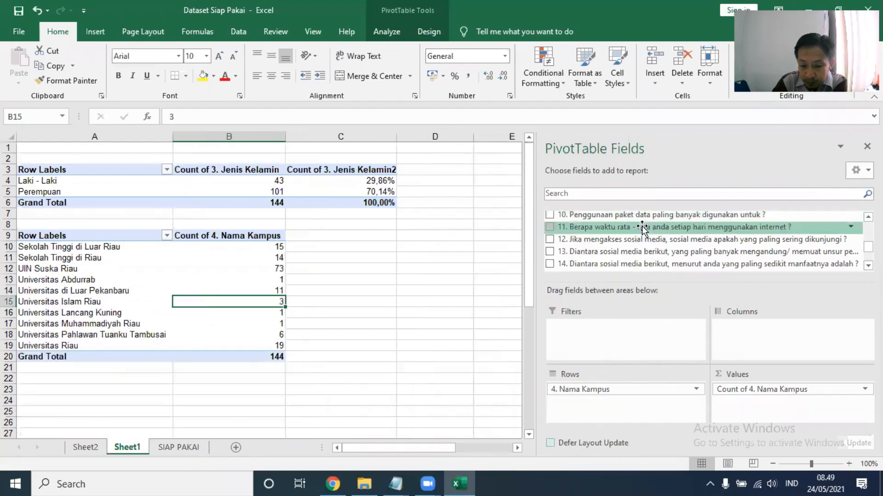
left_click_drag(641, 226, 641, 410)
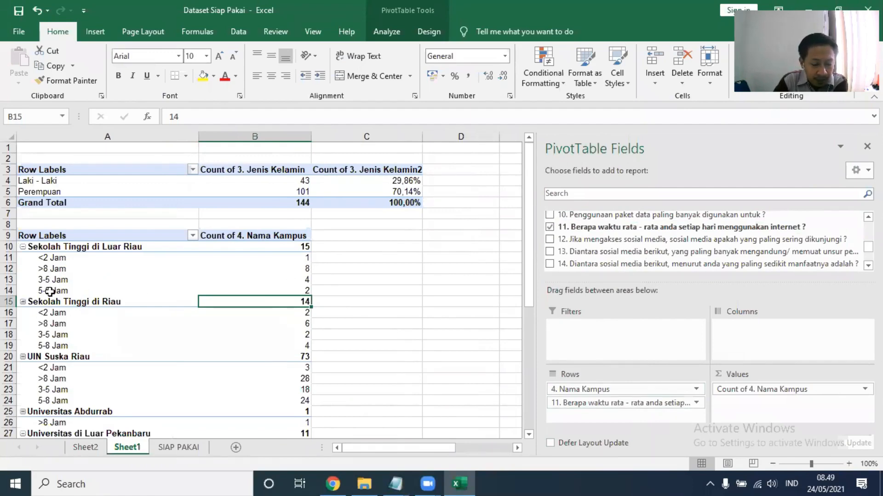
Examine the internet-time counts per campus down to the grand total, especially the >8 Jam group at UIN Suska Riau.
scroll(256, 375, "down", 1)
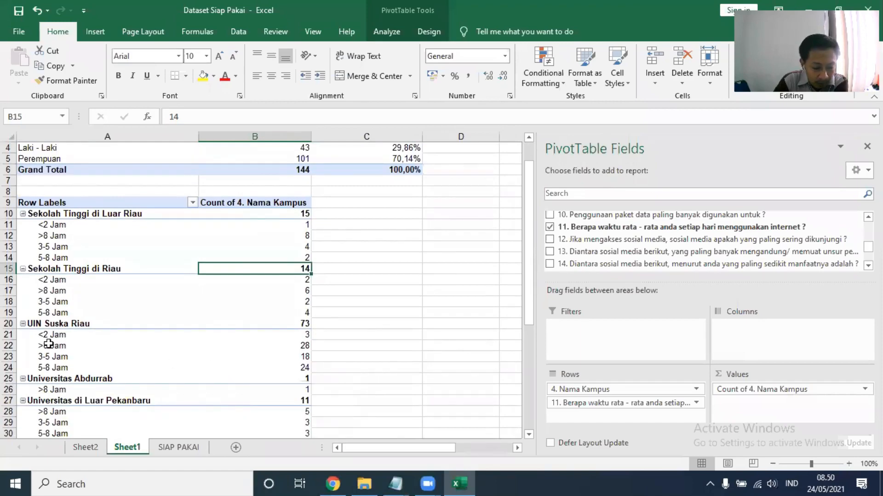
left_click(304, 346)
left_click(403, 324)
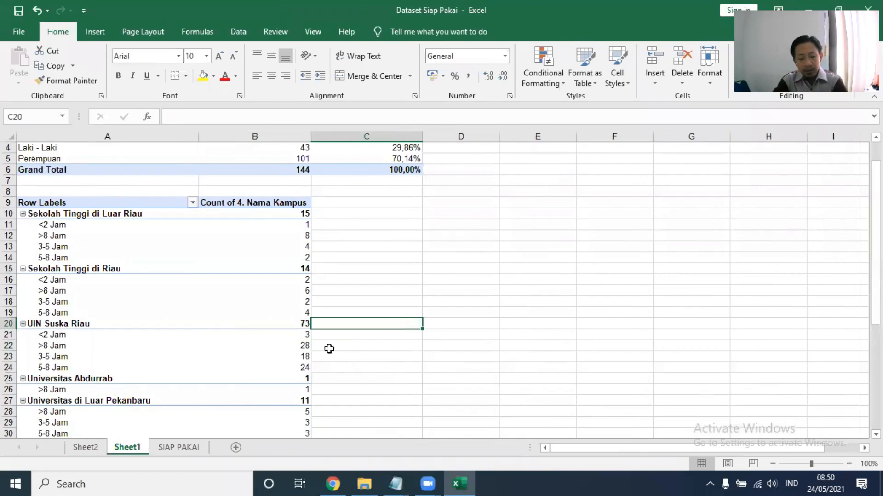
left_click(291, 348)
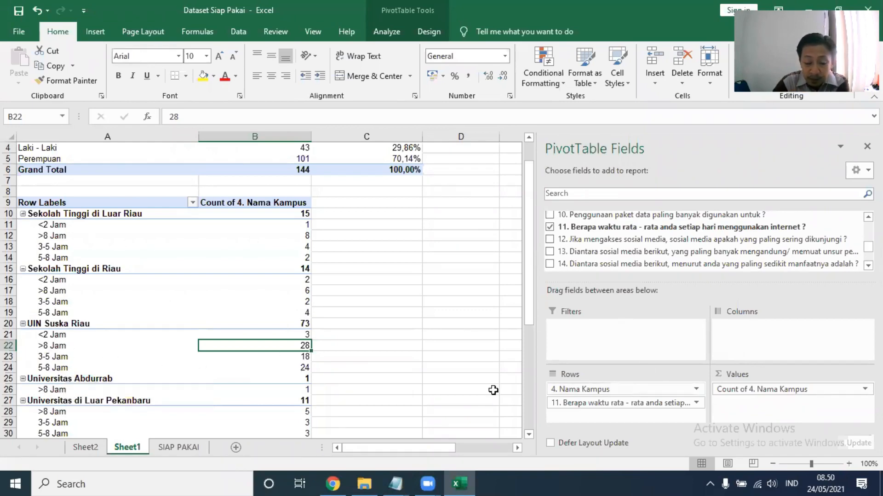
scroll(227, 338, "down", 4)
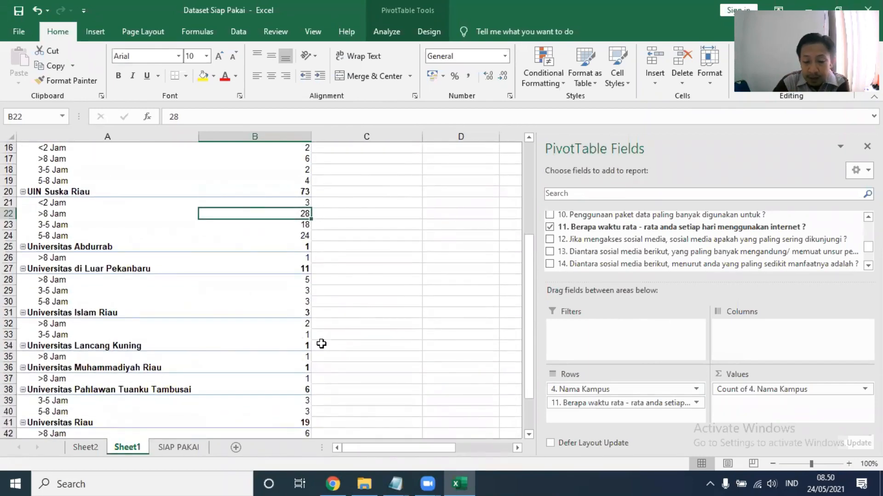
scroll(239, 320, "down", 4)
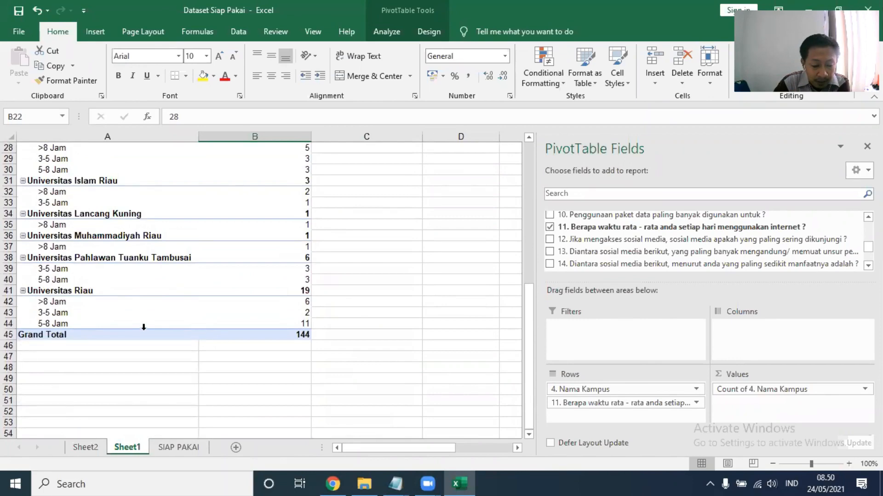
scroll(143, 326, "up", 1)
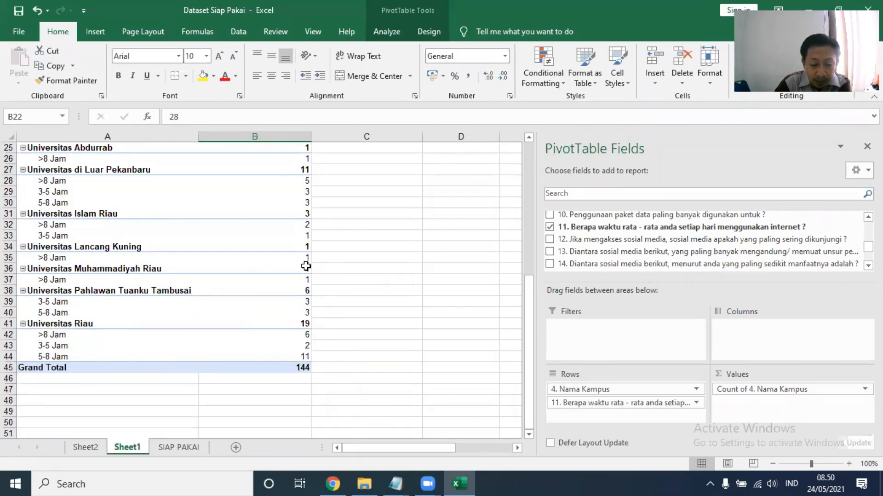
scroll(240, 346, "up", 1)
scroll(240, 346, "up", 4)
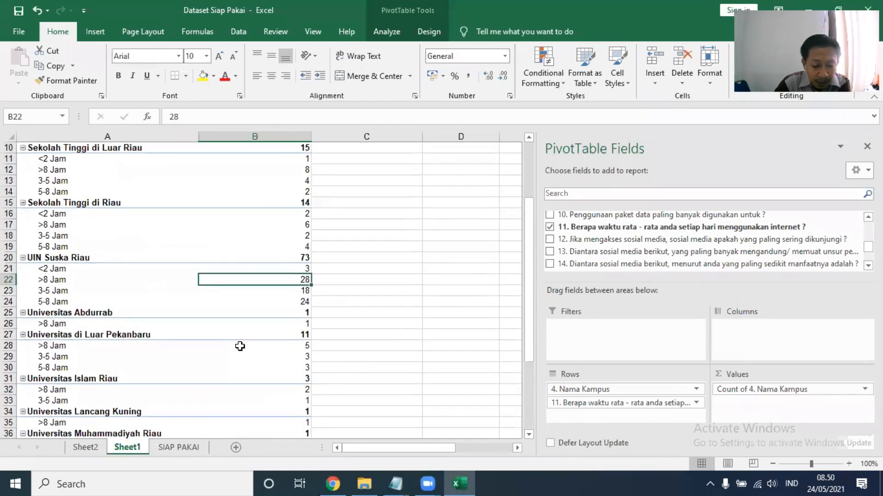
scroll(162, 349, "up", 1)
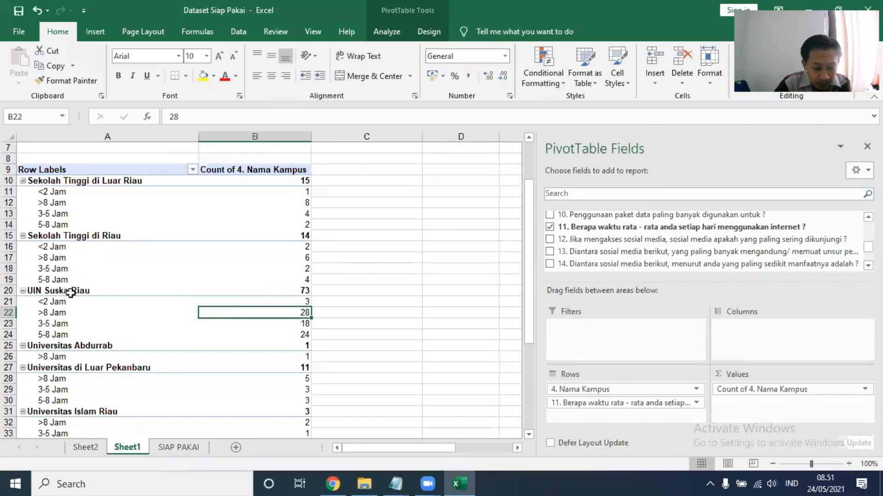
left_click(63, 259)
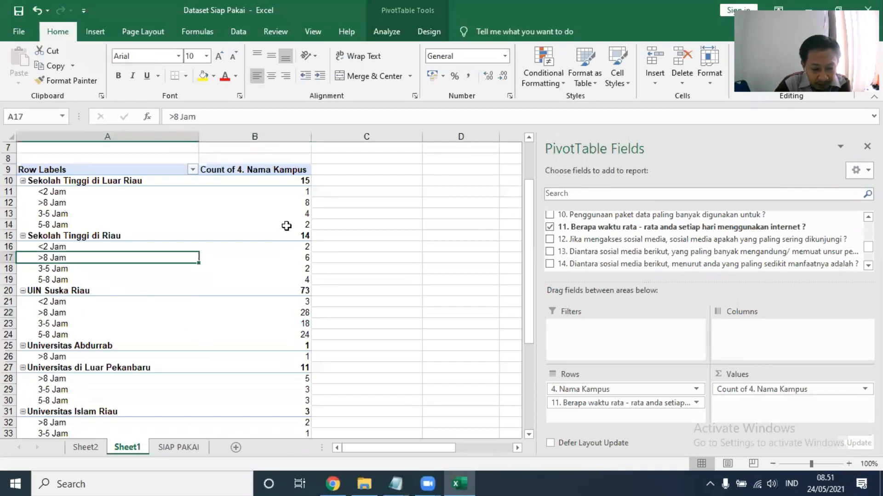
scroll(316, 411, "down", 1)
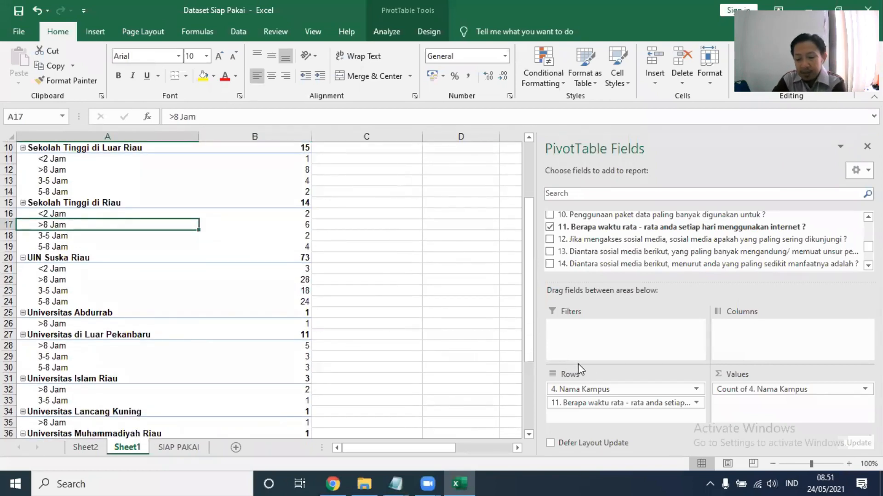
Replace question 11 in the campus PivotTable's rows with question 12 on the most visited social media, nested under Nama Kampus.
left_click(634, 403)
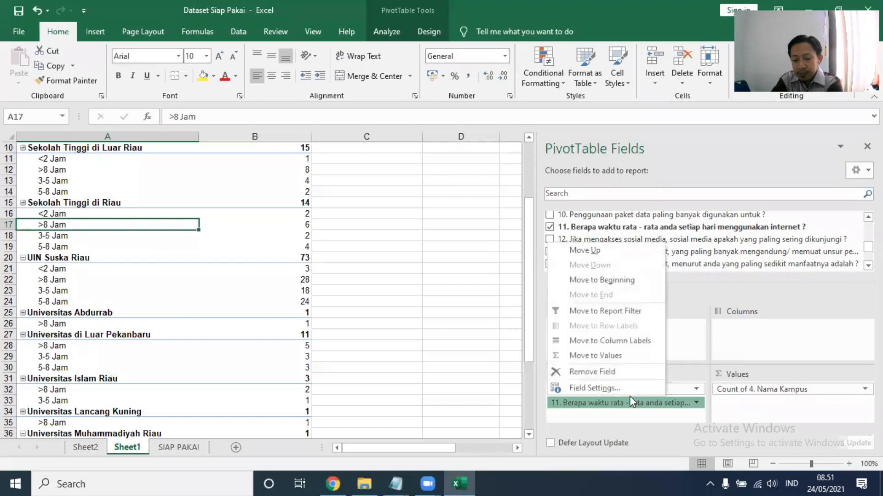
left_click(613, 371)
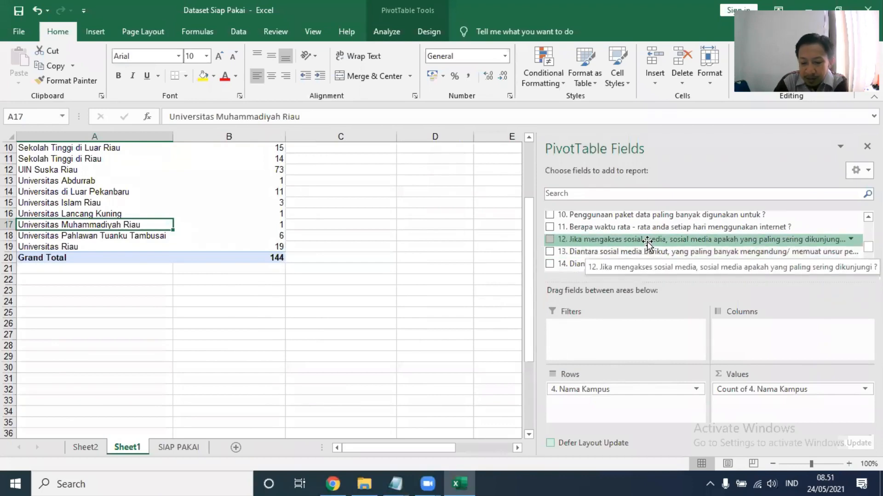
left_click_drag(647, 241, 642, 403)
Examine the social media counts for every campus down to the grand total, especially Instagram and Youtube at UIN Suska Riau.
scroll(258, 299, "up", 2)
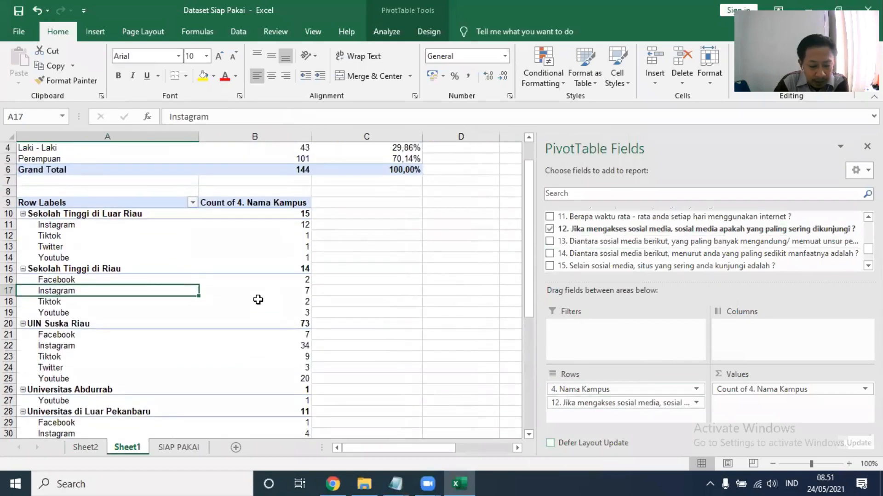
scroll(258, 300, "down", 2)
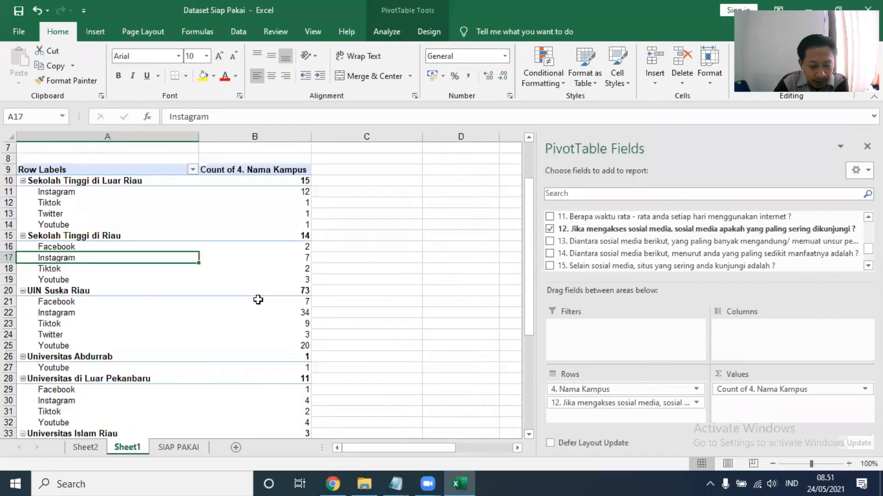
left_click(54, 316)
left_click(288, 310)
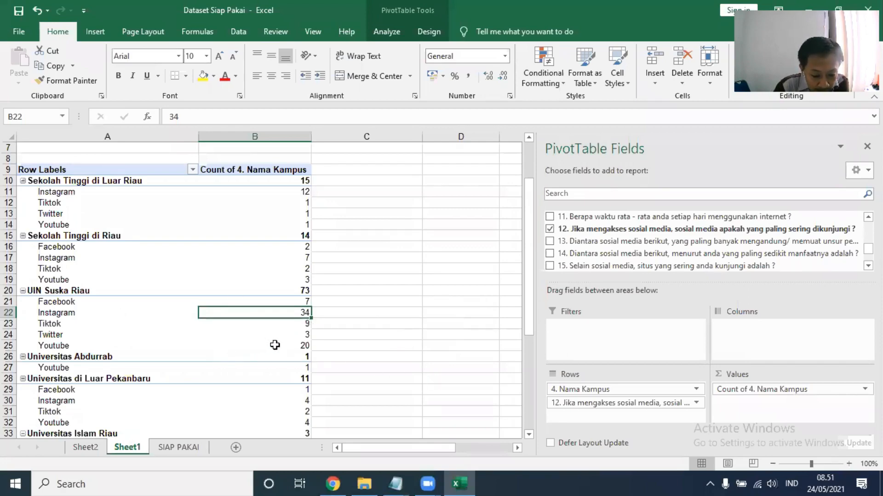
mouse_move(282, 340)
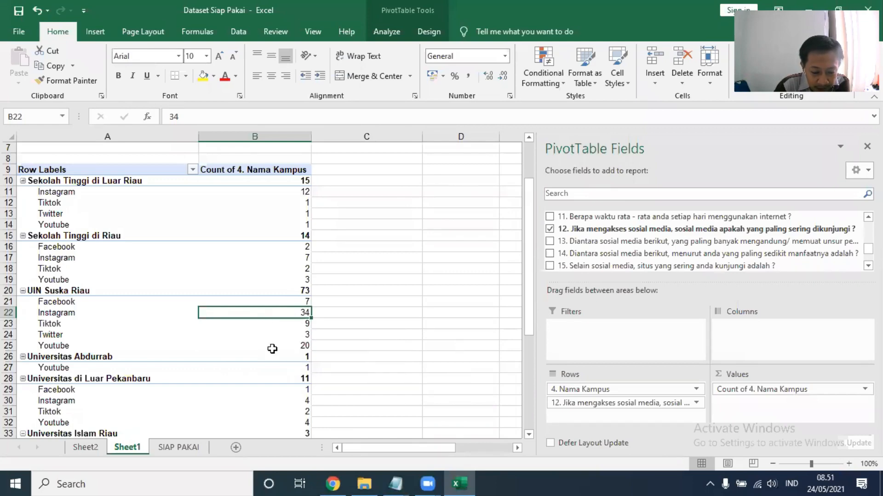
key("Down")
key("Down")
key("Down")
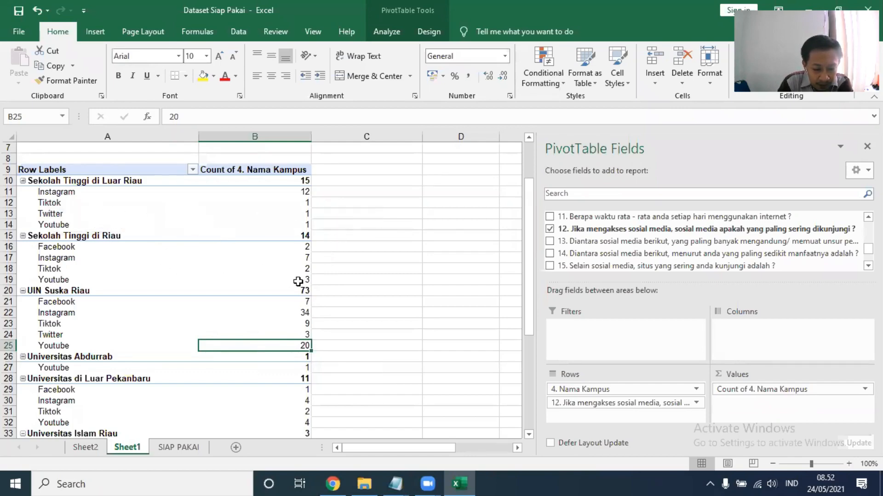
scroll(380, 330, "down", 3)
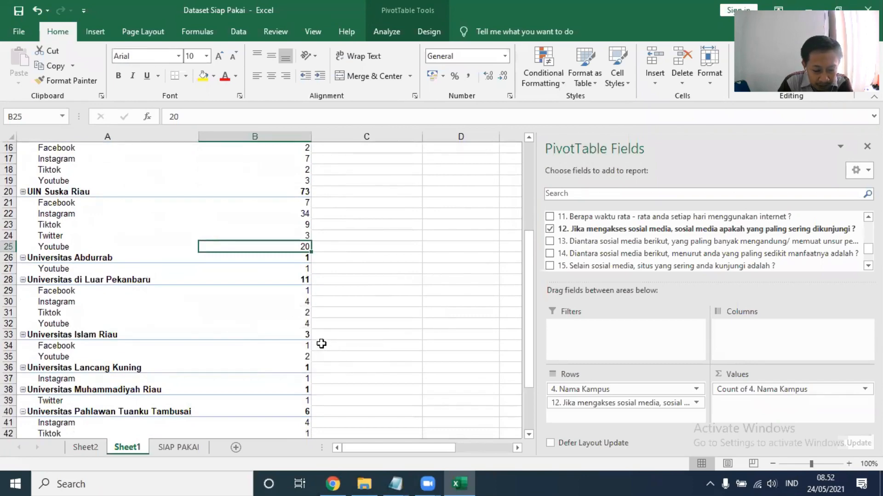
scroll(362, 354, "down", 2)
scroll(362, 354, "down", 1)
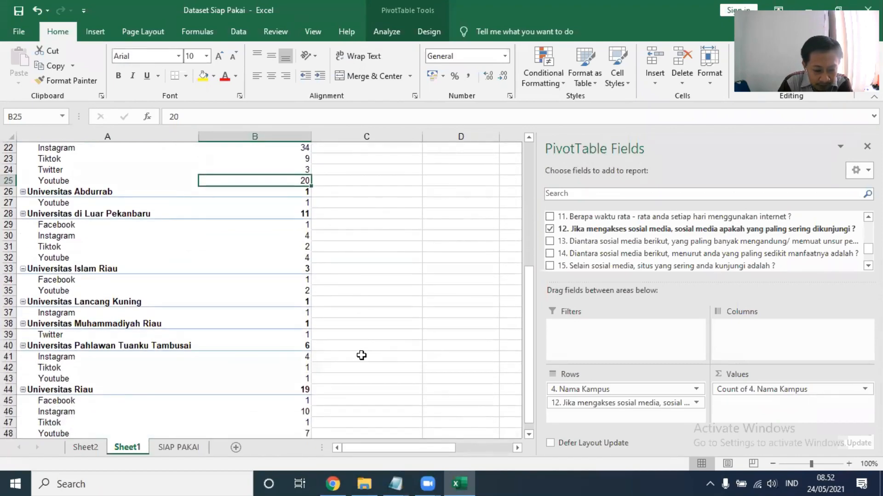
scroll(362, 355, "down", 2)
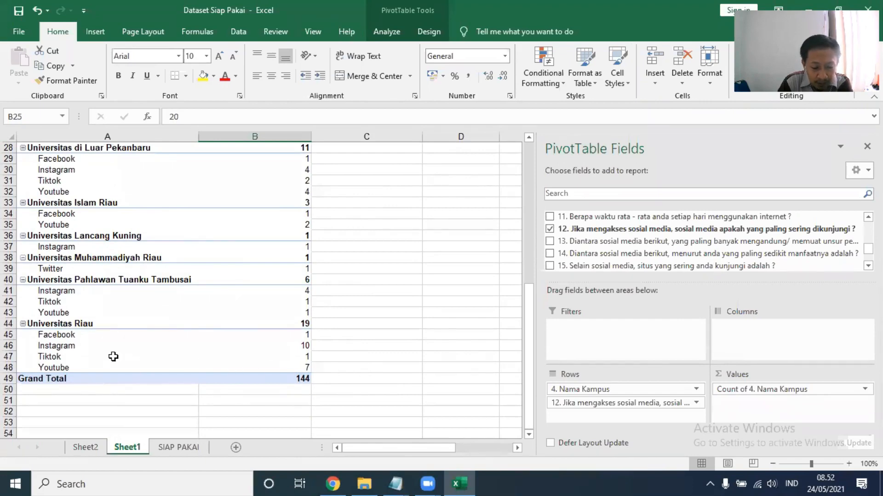
scroll(113, 349, "up", 1)
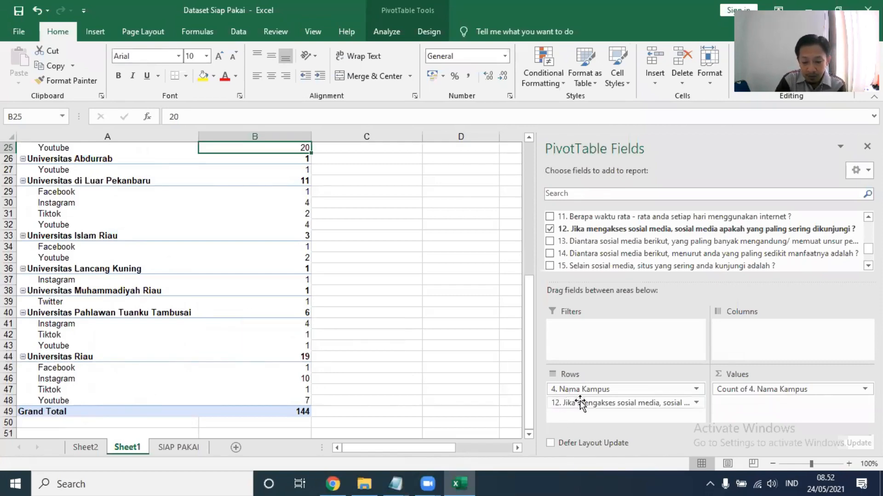
Remove Nama Kampus from the second PivotTable's rows, leaving only the social media question, and select the Instagram count.
left_click(601, 391)
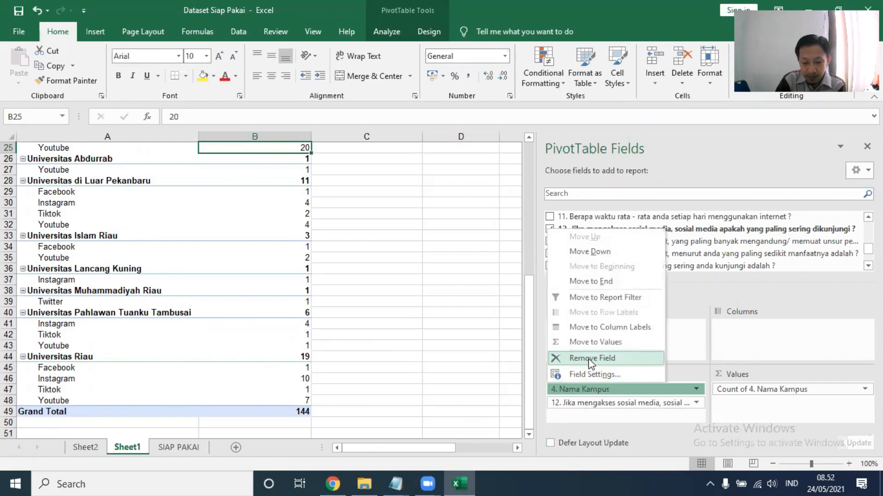
left_click(592, 359)
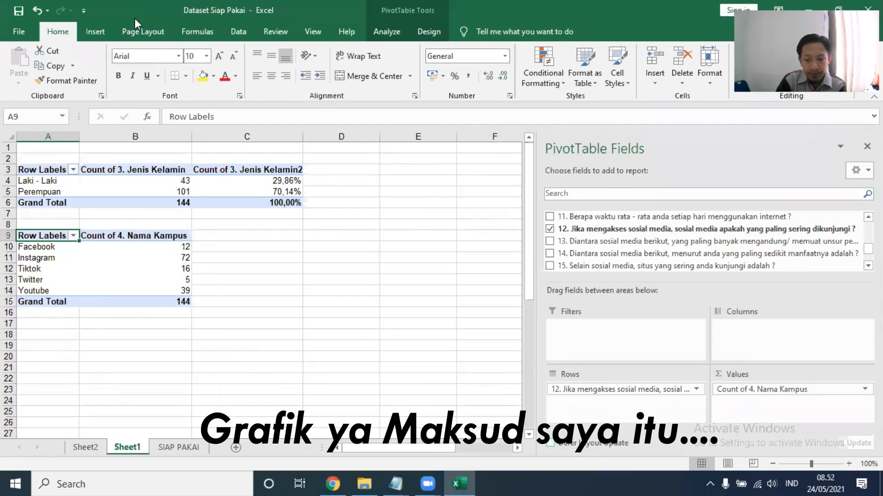
left_click(369, 248)
left_click(190, 260)
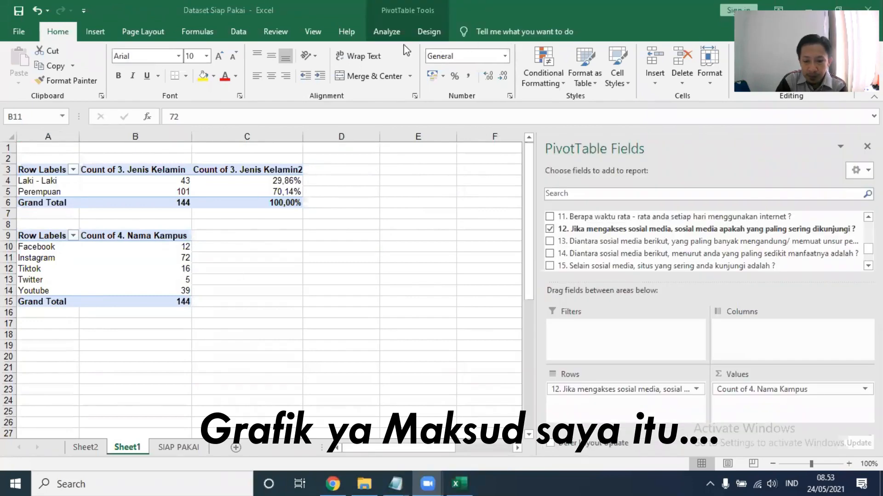
Insert a clustered column PivotChart of the social media counts and move it clear of the second PivotTable.
left_click(394, 37)
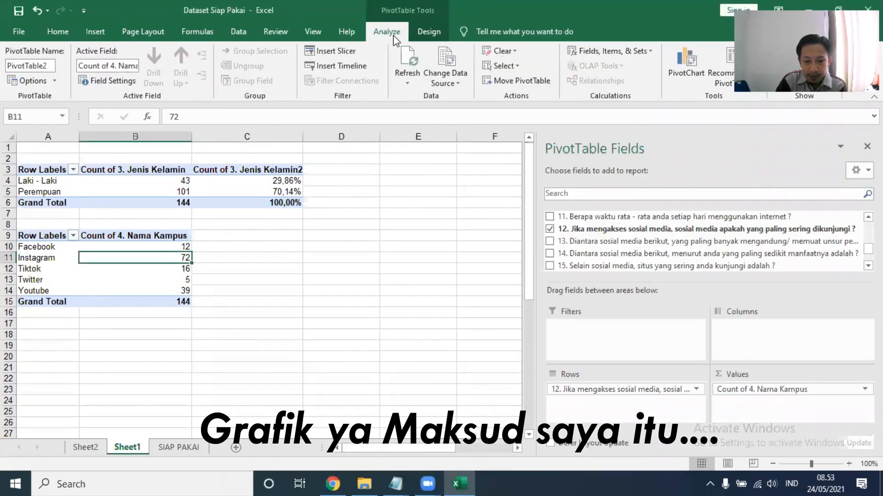
left_click(671, 74)
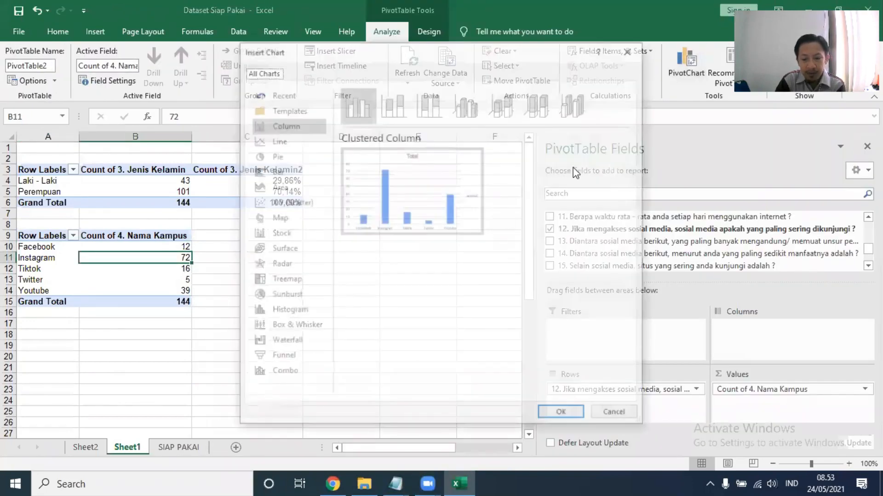
left_click(289, 129)
left_click(276, 142)
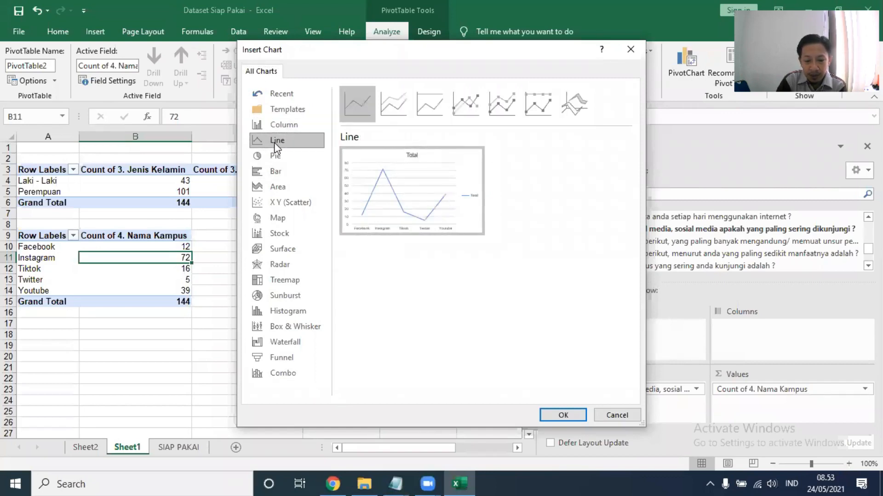
left_click(281, 126)
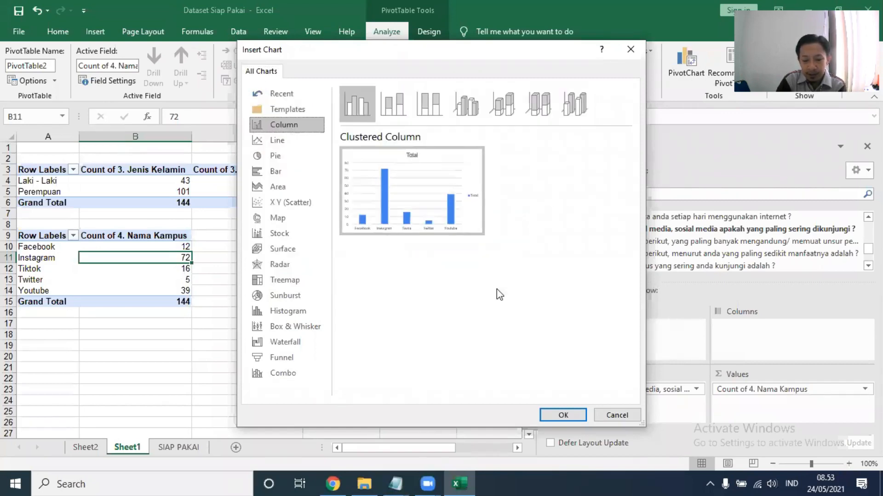
left_click(559, 414)
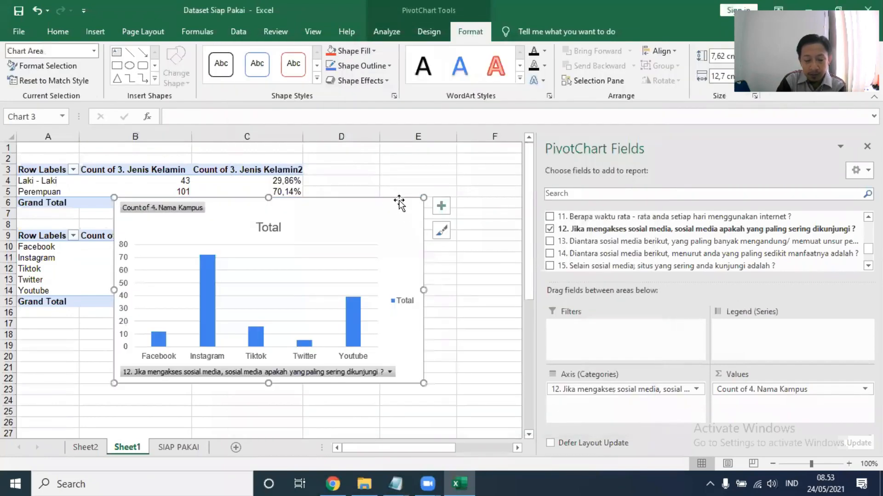
left_click_drag(378, 207, 455, 176)
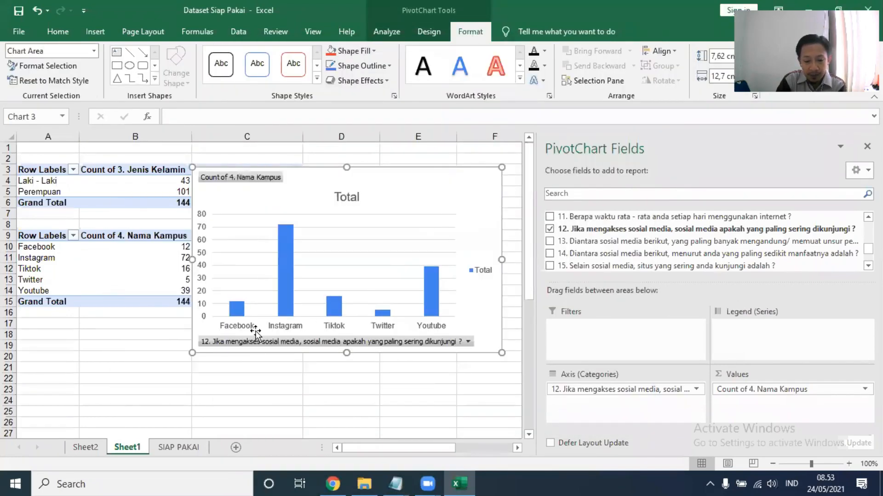
Select the PivotChart's plot area, chart title and legend in turn, and delete the whole chart.
mouse_move(237, 315)
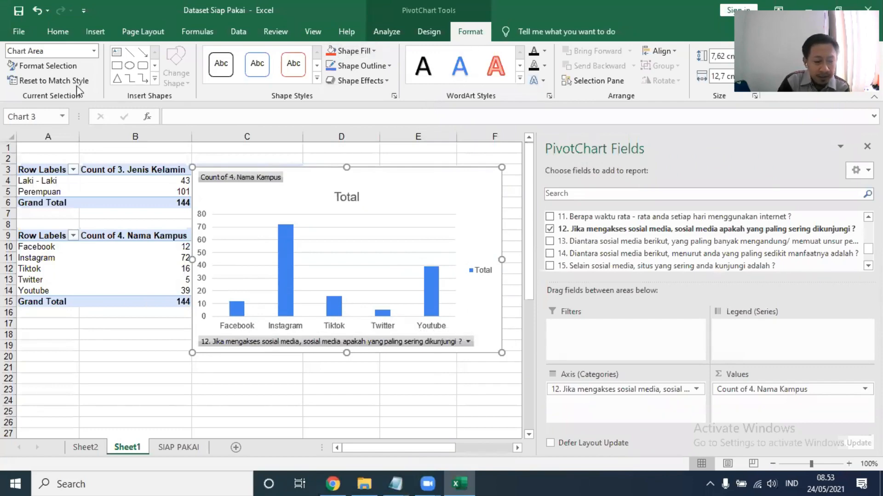
left_click(94, 50)
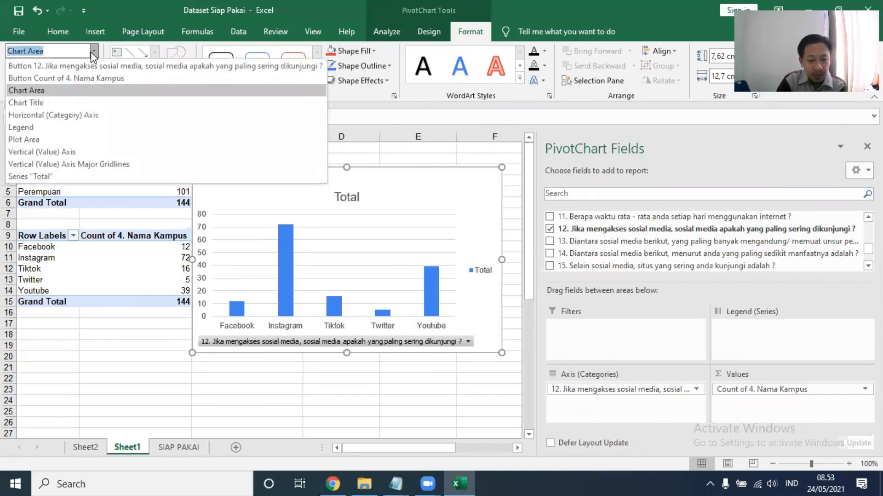
left_click(94, 52)
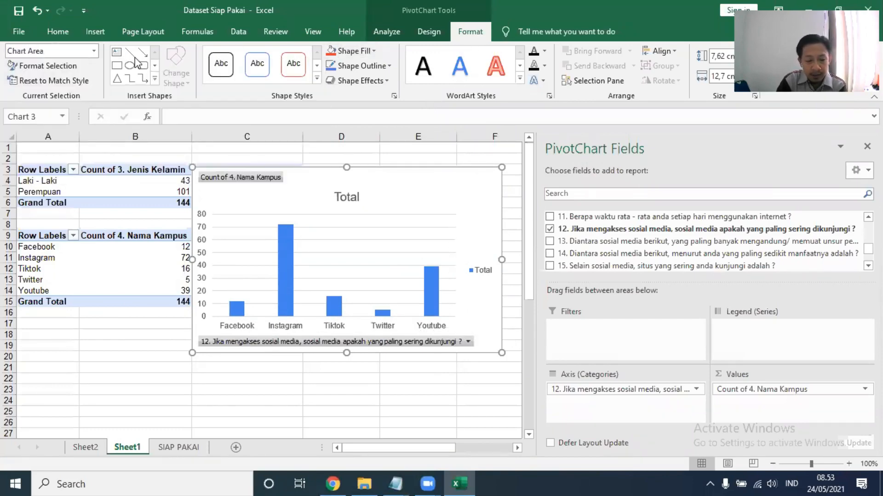
left_click(94, 51)
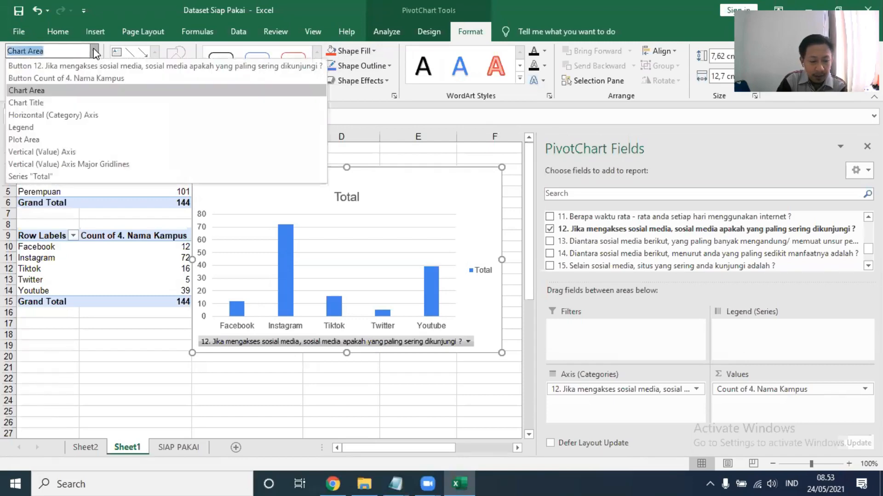
left_click(45, 139)
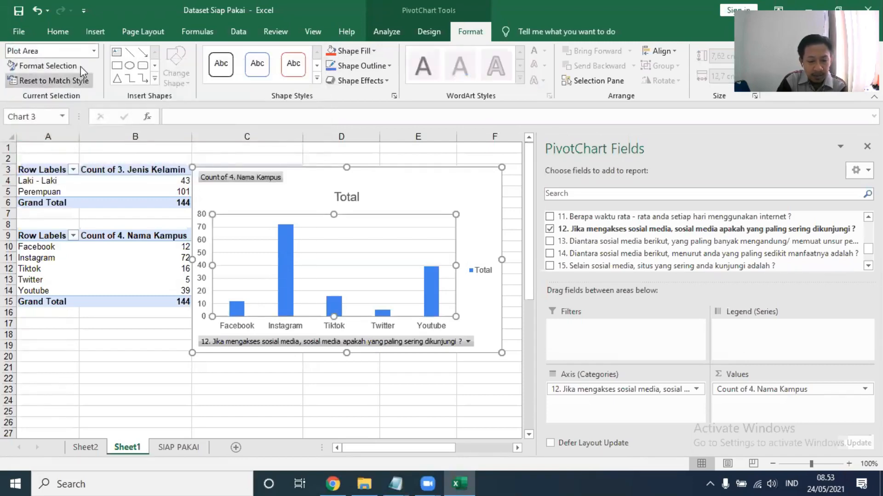
left_click(93, 51)
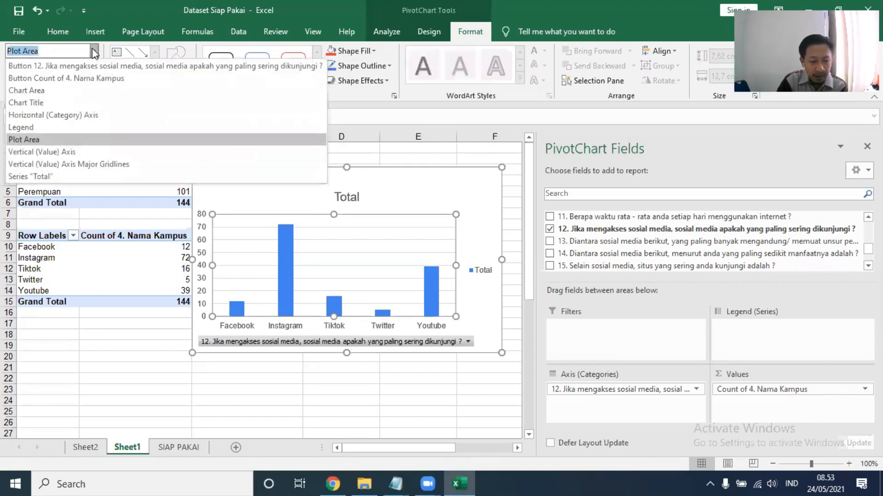
left_click(48, 103)
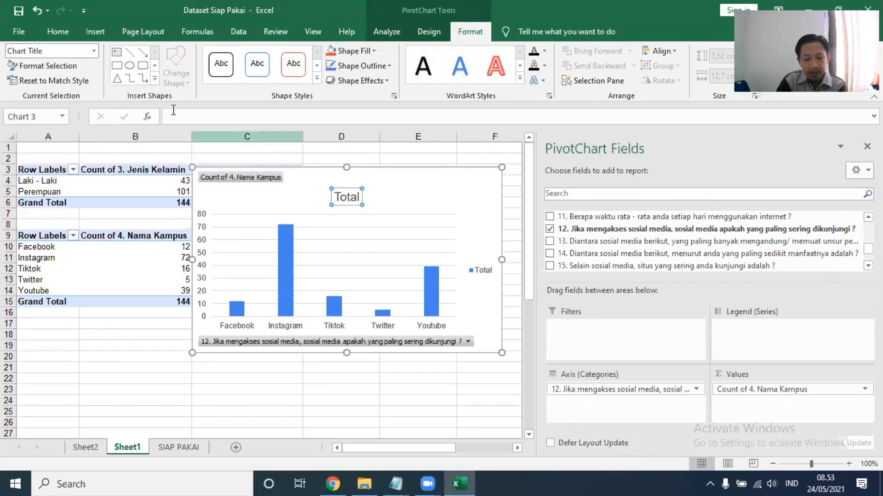
left_click(94, 50)
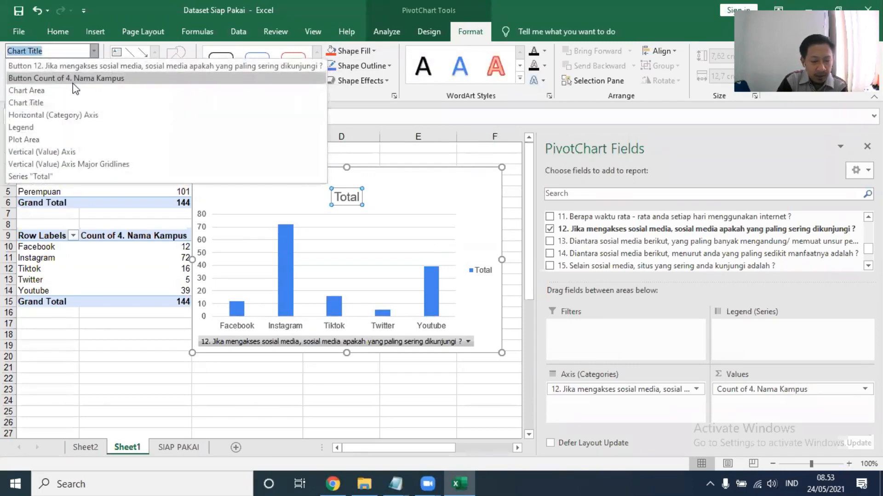
left_click(60, 127)
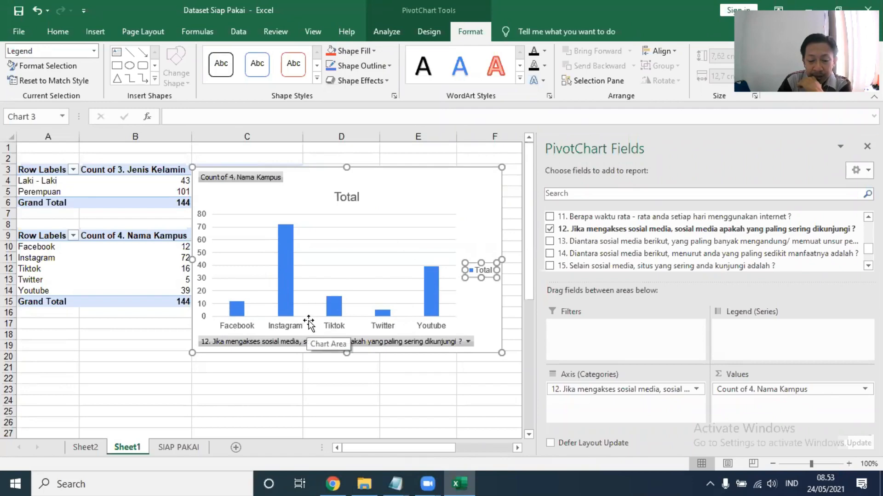
left_click(481, 181)
key("Delete")
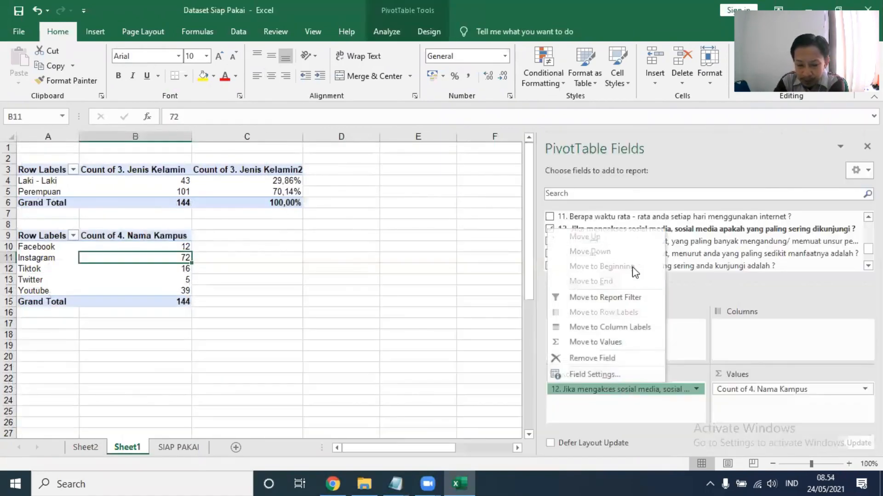
Replace question 12 in the second PivotTable's rows with question 13 on the most educational social media, and examine the Youtube and Instagram counts.
left_click(724, 254)
left_click_drag(723, 253, 659, 276)
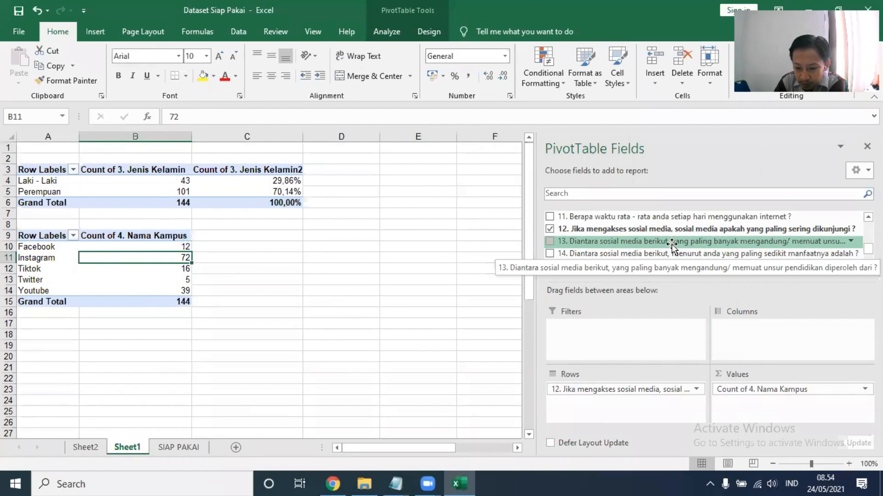
left_click_drag(673, 246, 617, 407)
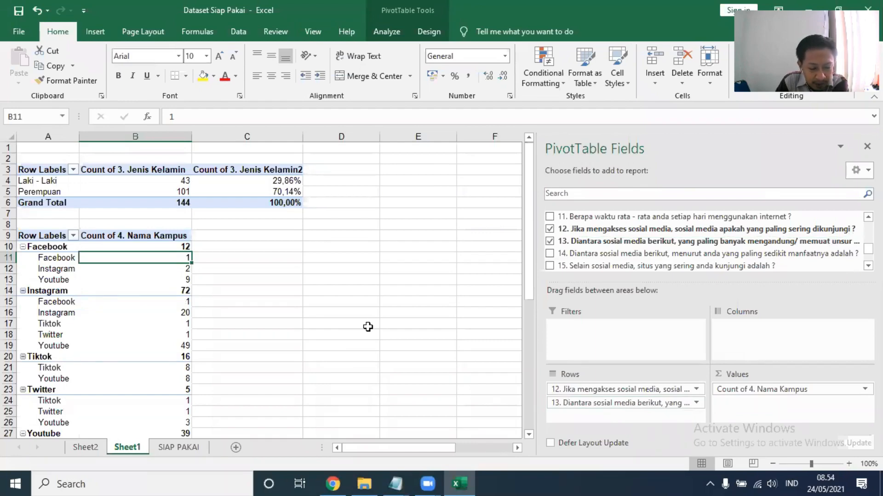
scroll(368, 327, "down", 1)
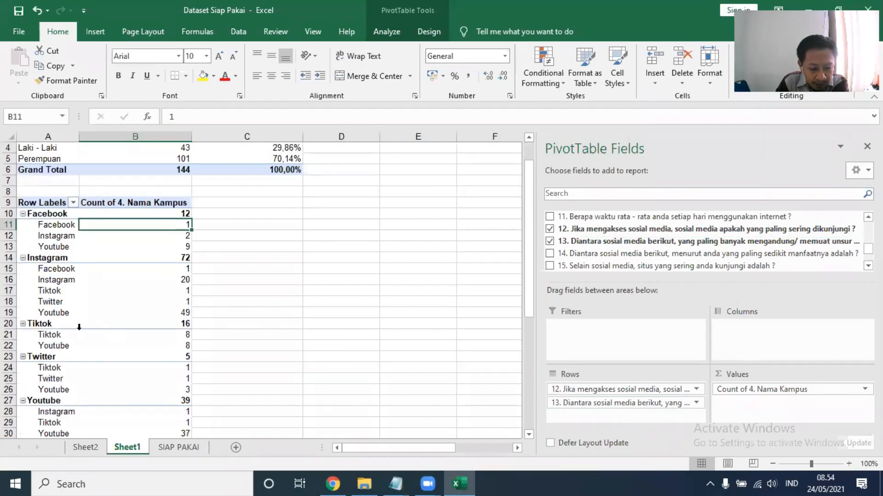
left_click(592, 389)
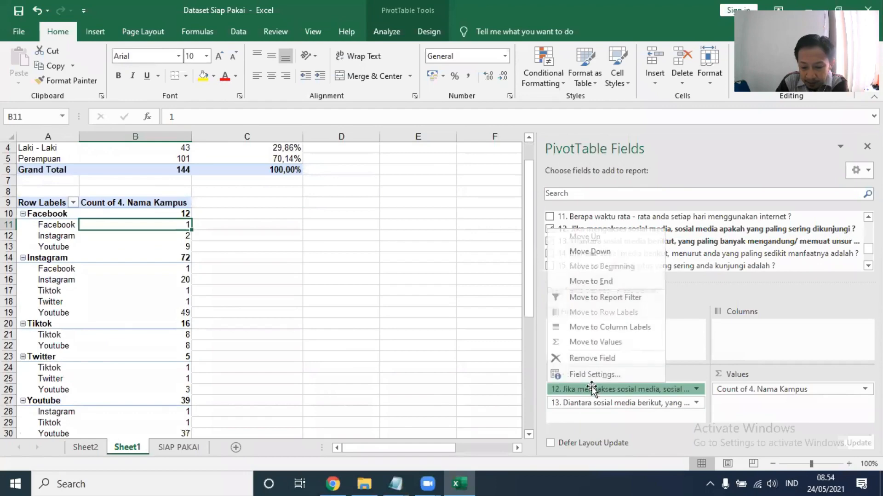
left_click(593, 360)
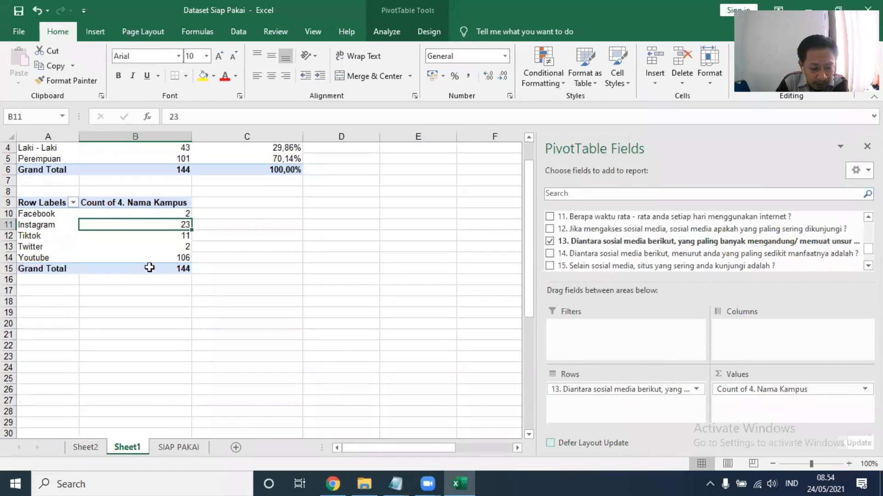
left_click(26, 259)
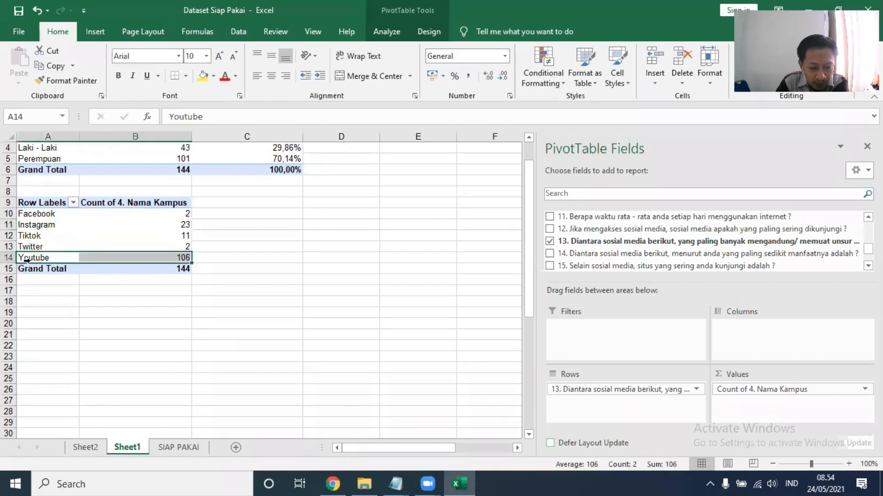
left_click(40, 225)
left_click(118, 351)
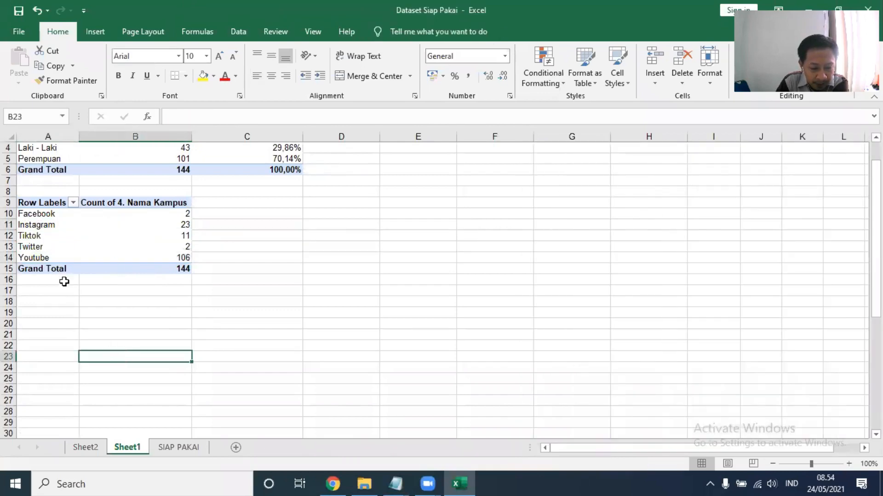
Replace question 13 in the second PivotTable's rows with Nama Kampus.
left_click(31, 247)
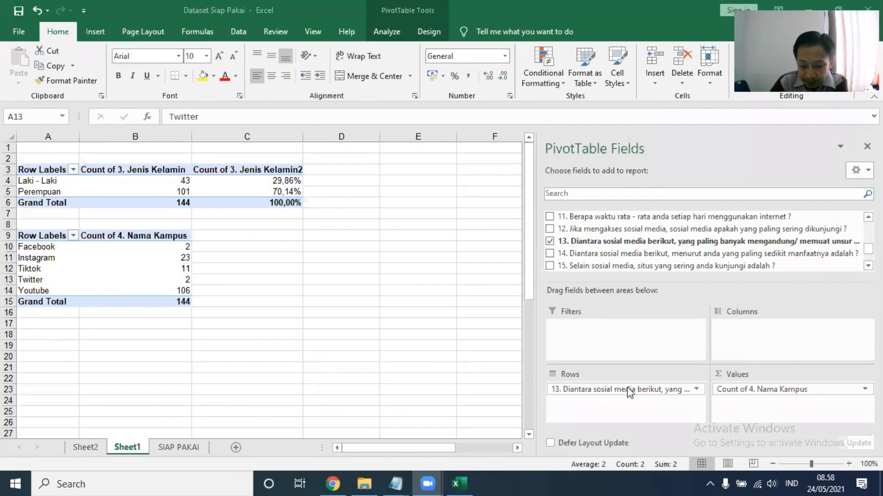
left_click(607, 389)
left_click(592, 359)
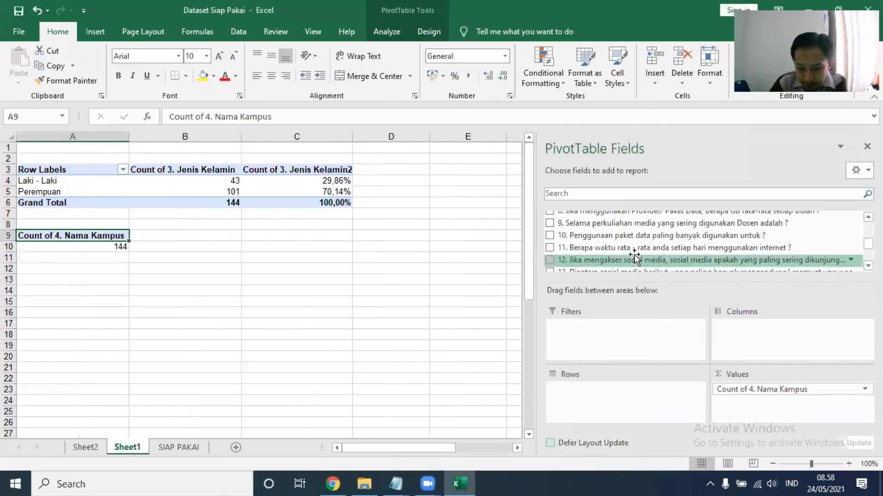
scroll(636, 243, "up", 1)
scroll(636, 244, "up", 1)
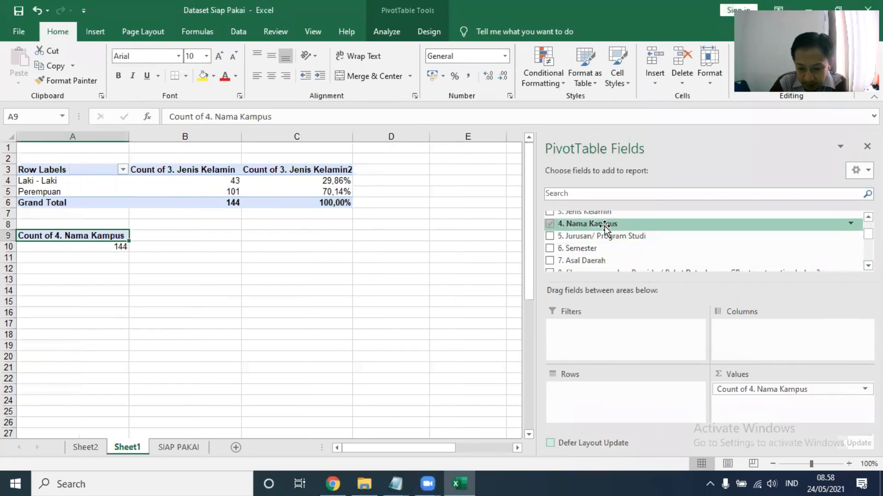
left_click_drag(598, 224, 603, 398)
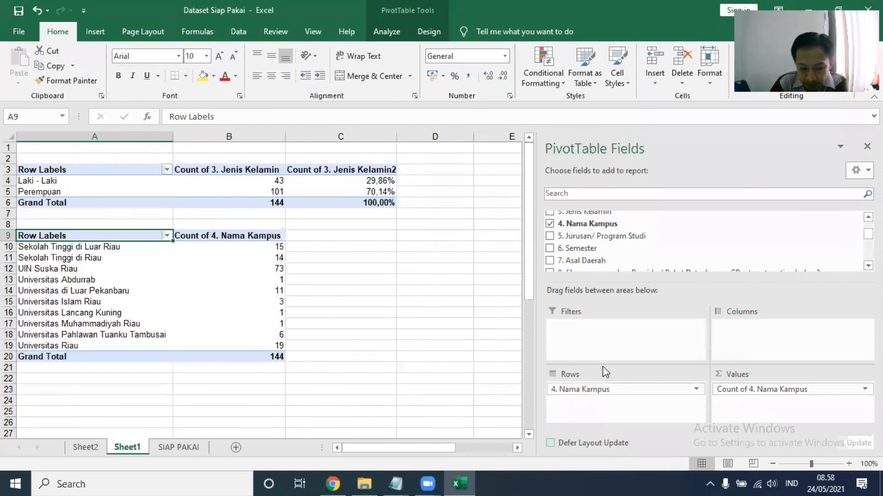
Nest Jurusan/ Program Studi under Nama Kampus in the rows and examine the counts, especially Sistem Informasi at UIN Suska Riau.
left_click_drag(598, 235, 614, 403)
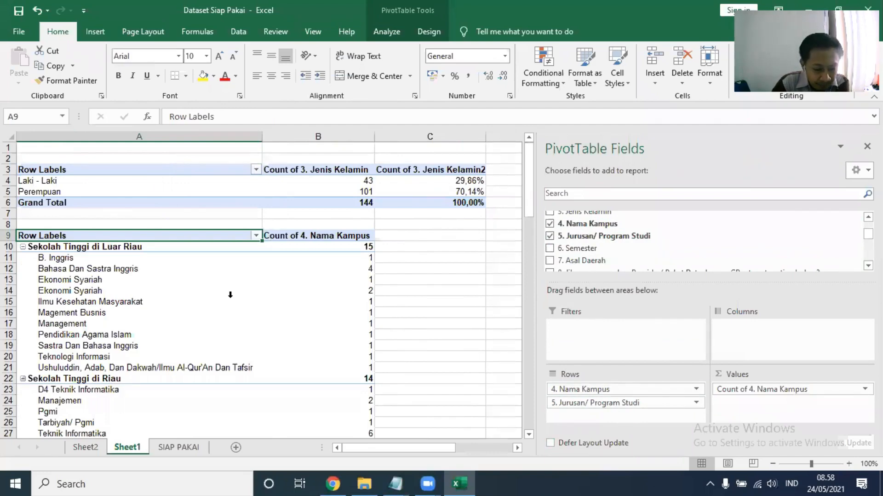
scroll(230, 295, "down", 6)
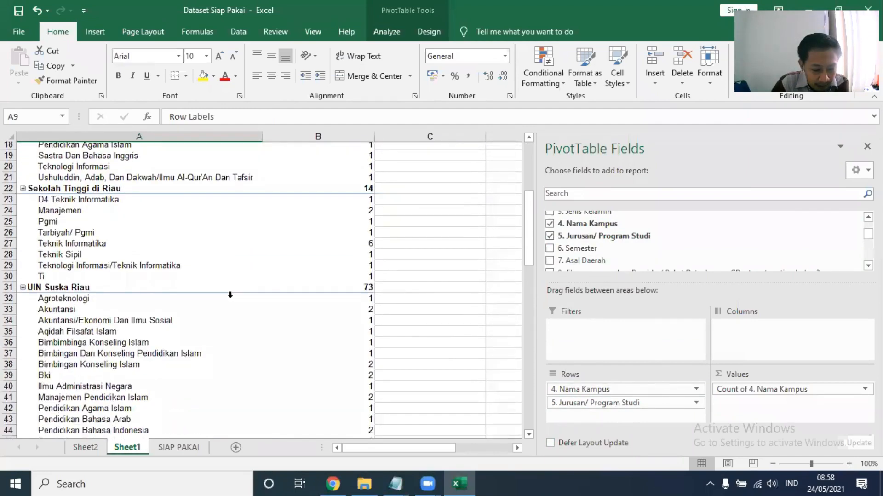
scroll(231, 294, "down", 4)
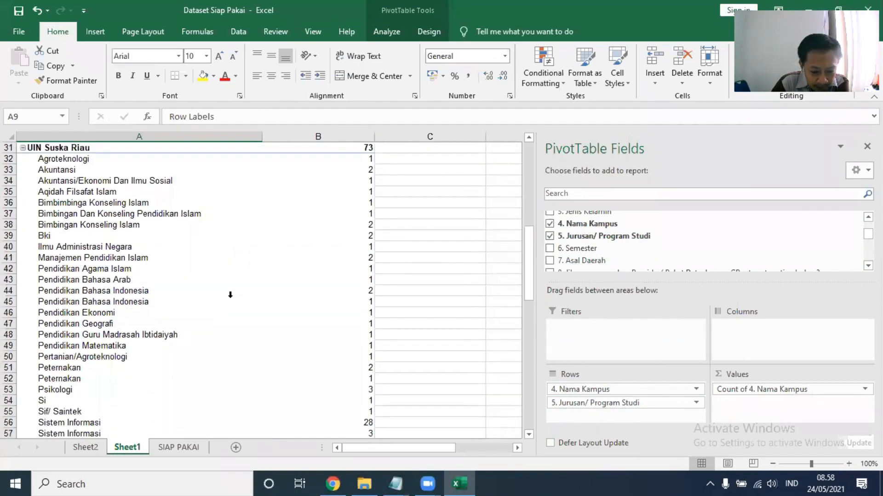
scroll(231, 295, "down", 1)
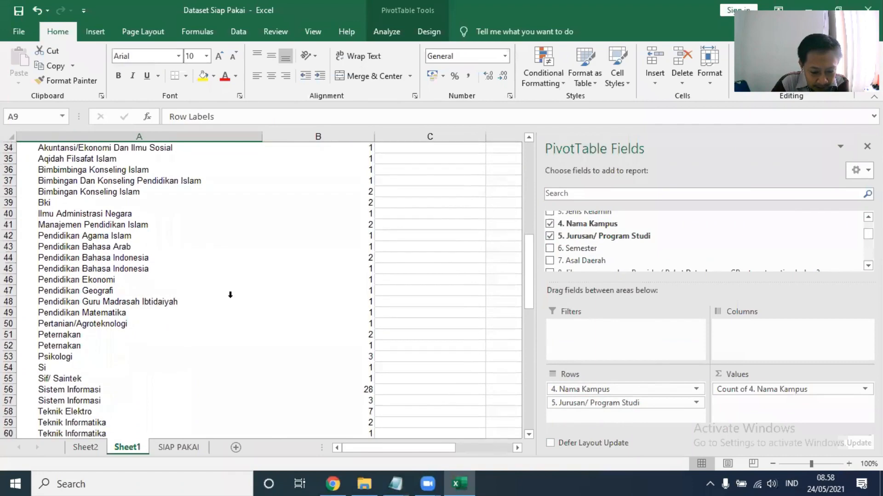
left_click(67, 394)
scroll(385, 381, "down", 1)
Replace Jurusan/ Program Studi in the rows with Asal Daerah under Nama Kampus, and examine the region counts from the grand total up to UIN Suska Riau.
left_click(696, 402)
left_click(595, 371)
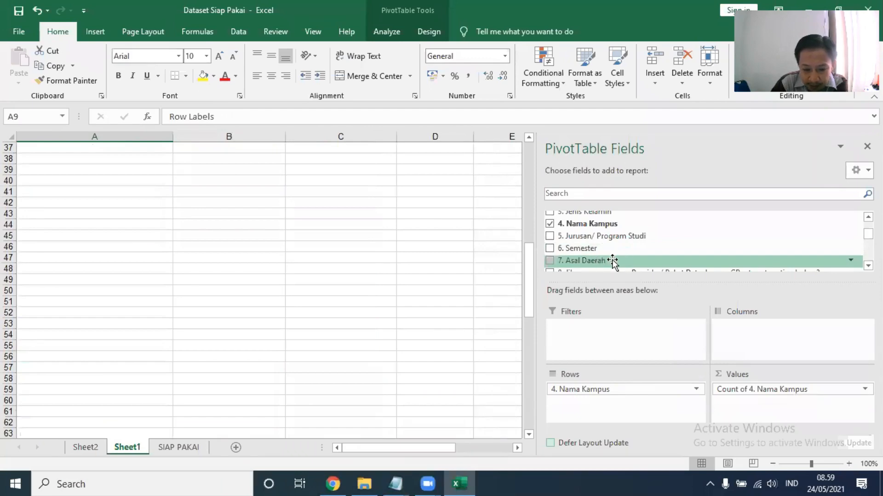
left_click_drag(613, 262, 615, 405)
scroll(278, 310, "up", 4)
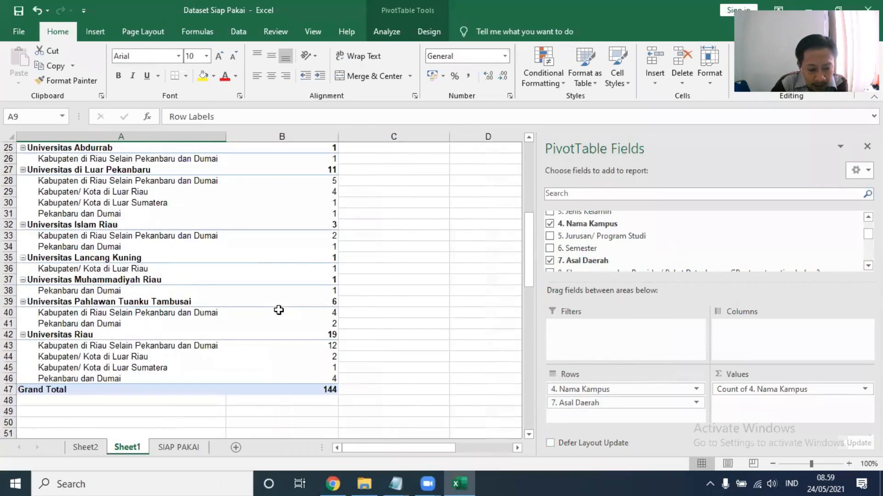
scroll(279, 309, "up", 2)
scroll(279, 309, "up", 1)
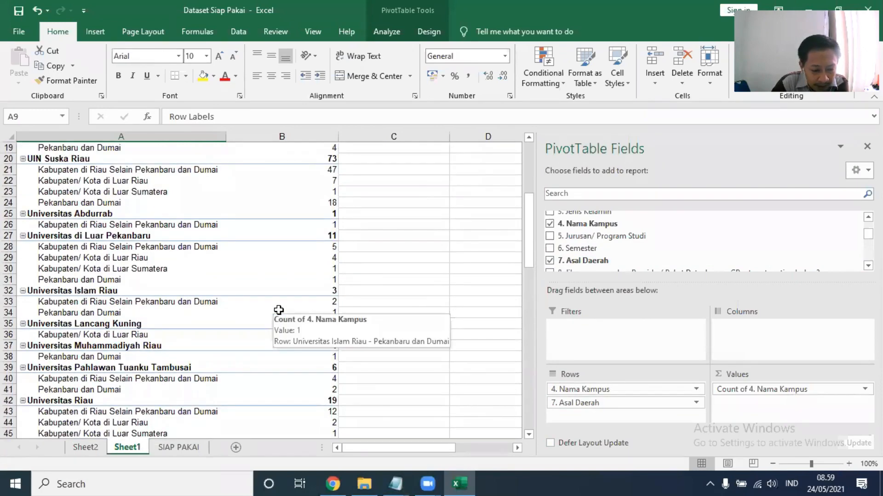
scroll(279, 309, "up", 1)
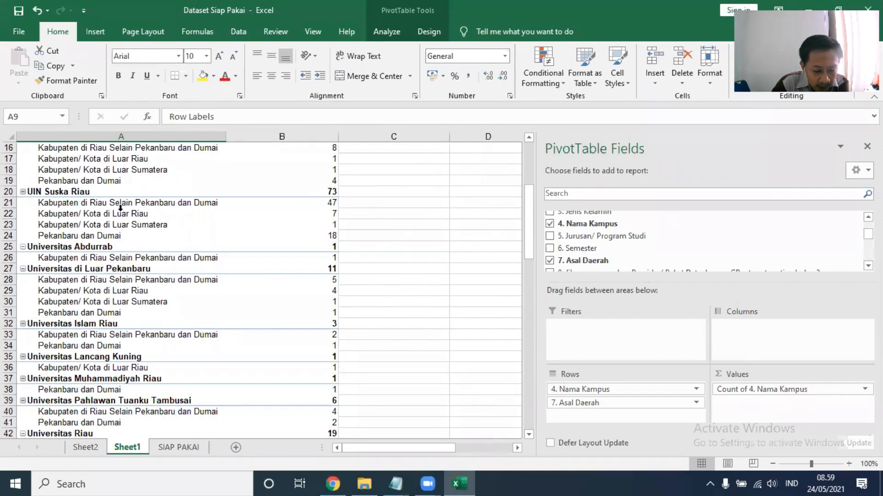
Examine the Asal Daerah counts under UIN Suska Riau, especially Kabupaten di Riau Selain Pekanbaru dan Dumai, and the campus groups above it.
left_click(332, 204)
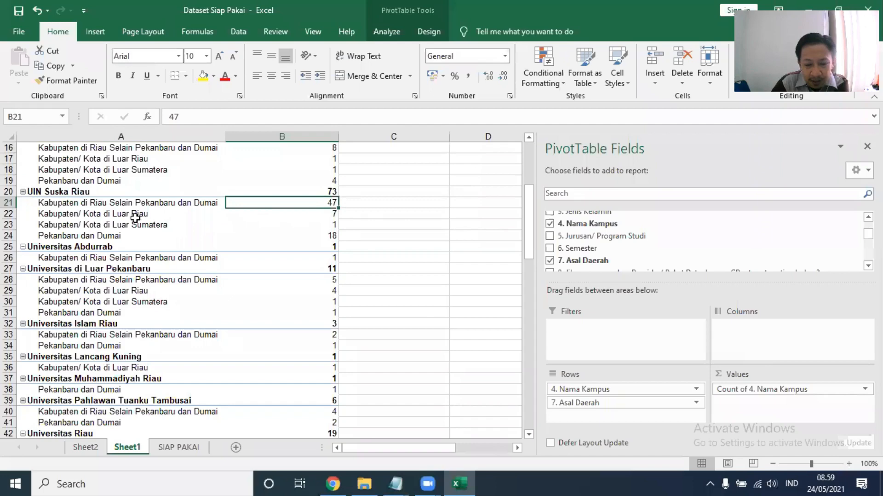
left_click(89, 203)
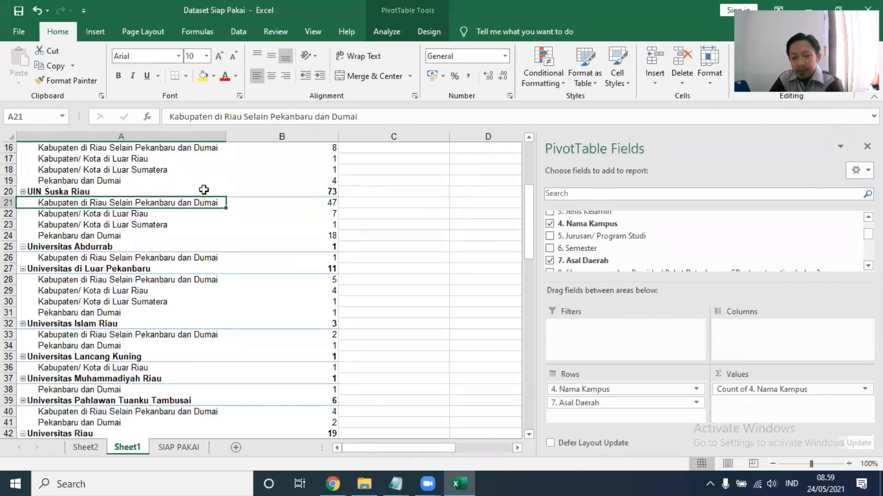
scroll(164, 282, "up", 4)
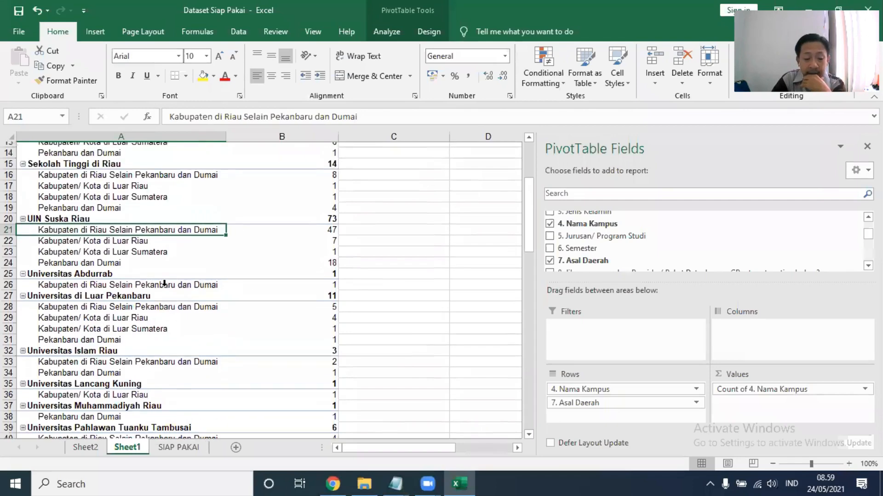
key("Up")
key("Up")
key("Up")
key("Up")
key("Up")
key("Up")
key("Up")
key("Up")
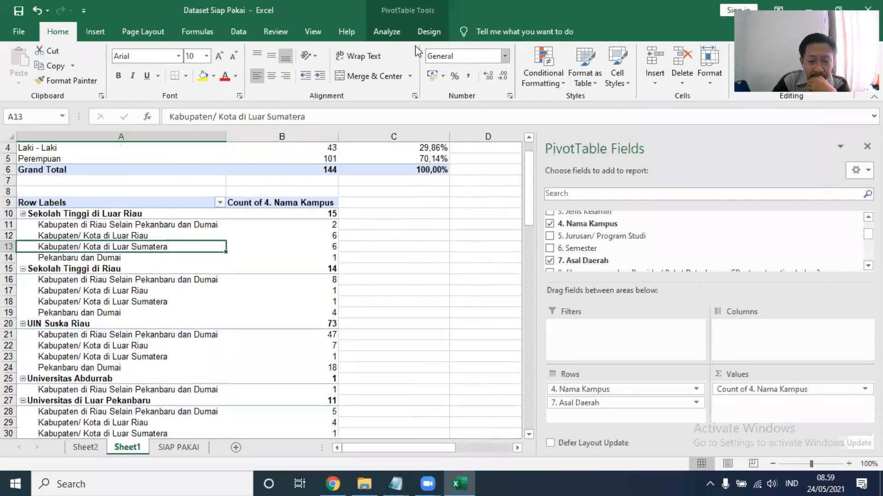
Try a Stacked Column PivotChart of the campus and region counts, widen it, and delete it.
left_click(385, 31)
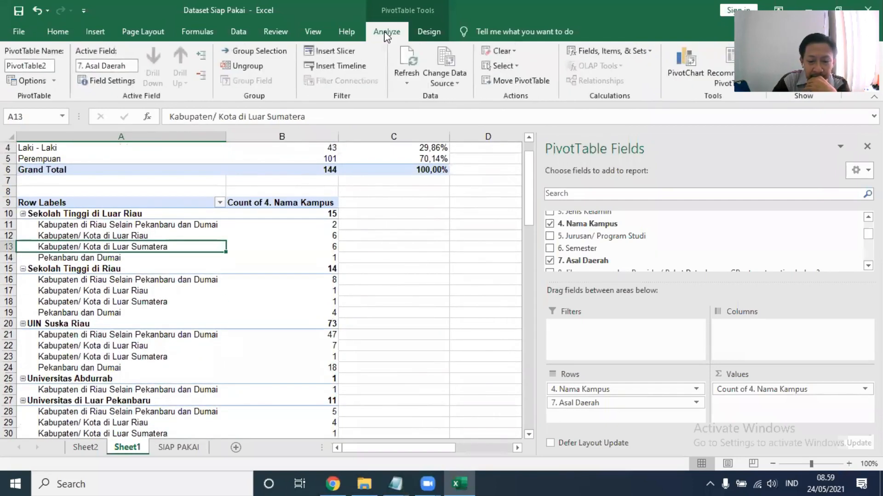
left_click(681, 60)
left_click(402, 108)
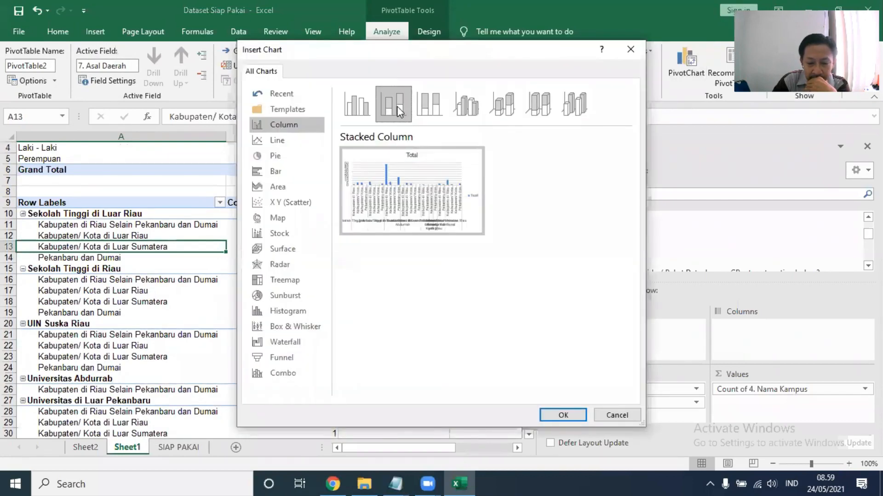
left_click(441, 112)
left_click(400, 110)
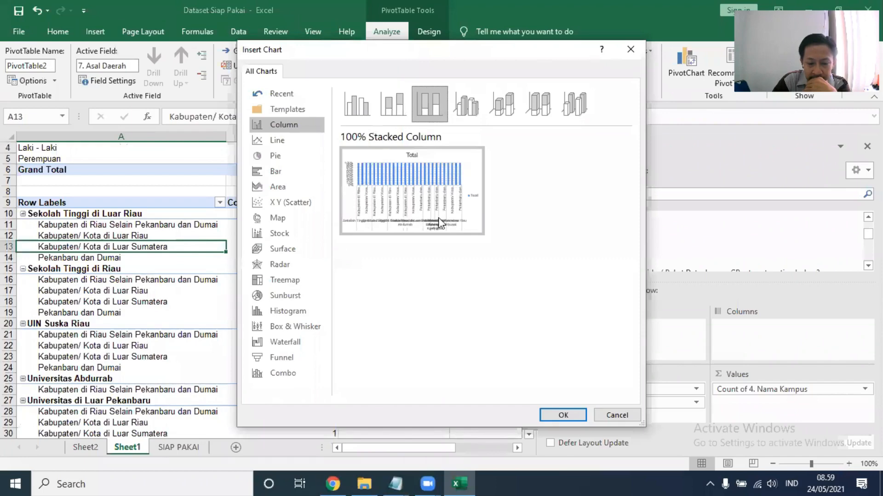
left_click(561, 415)
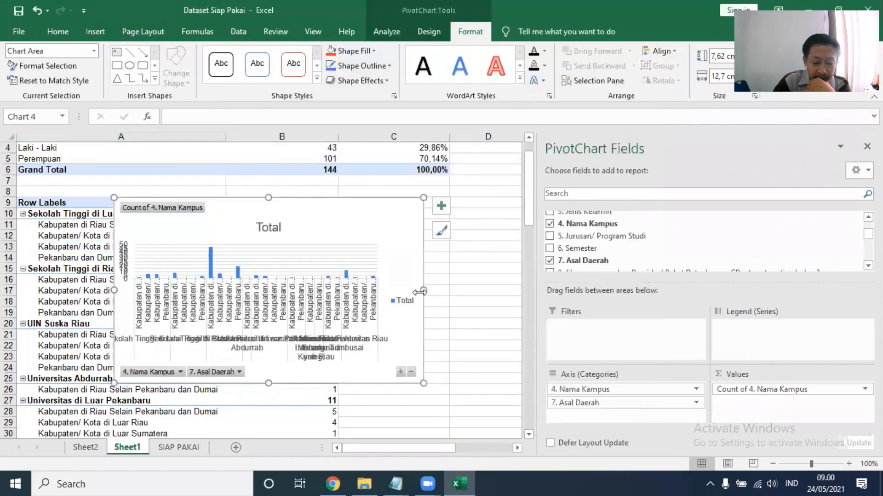
left_click_drag(422, 290, 519, 312)
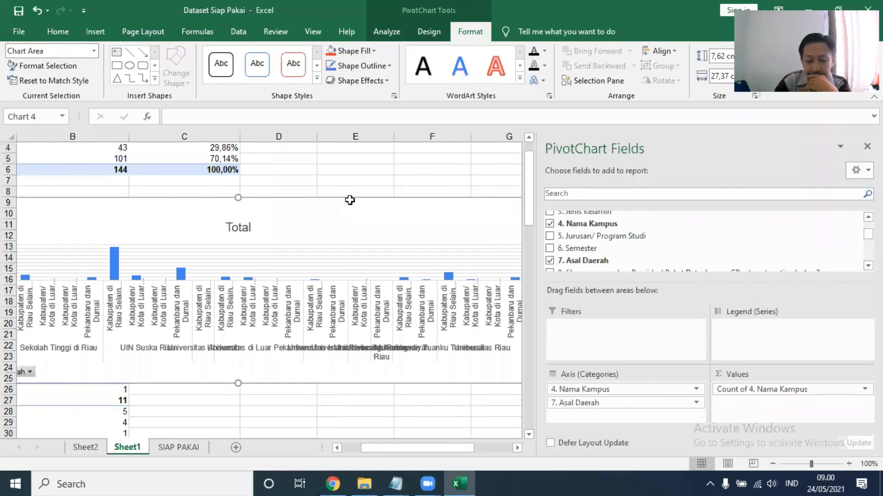
key("Delete")
left_click_drag(458, 448, 384, 433)
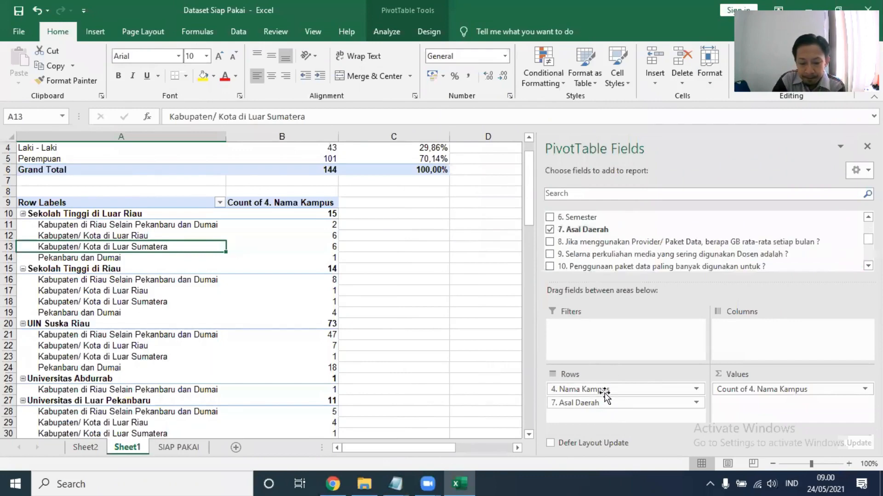
Replace Nama Kampus in the rows with question 14 on the least useful social media, nested under Asal Daerah, and examine the Tiktok counts.
left_click_drag(588, 364, 197, 266)
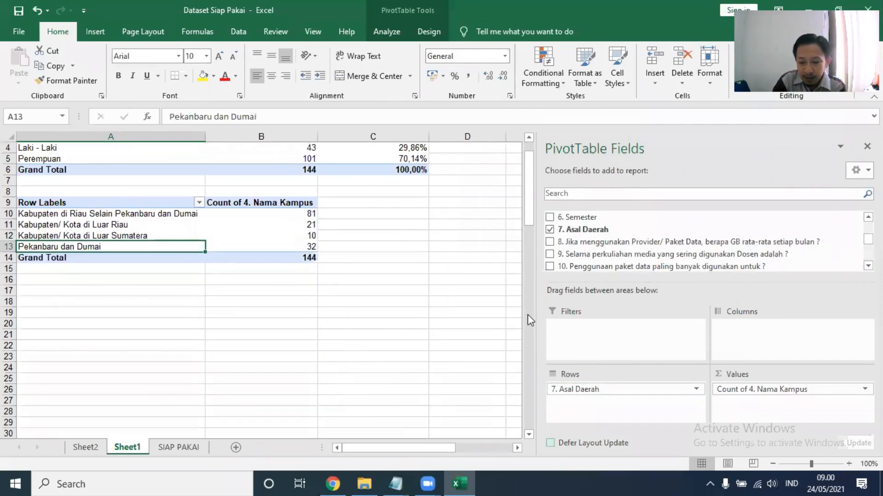
scroll(681, 250, "down", 1)
scroll(681, 250, "down", 2)
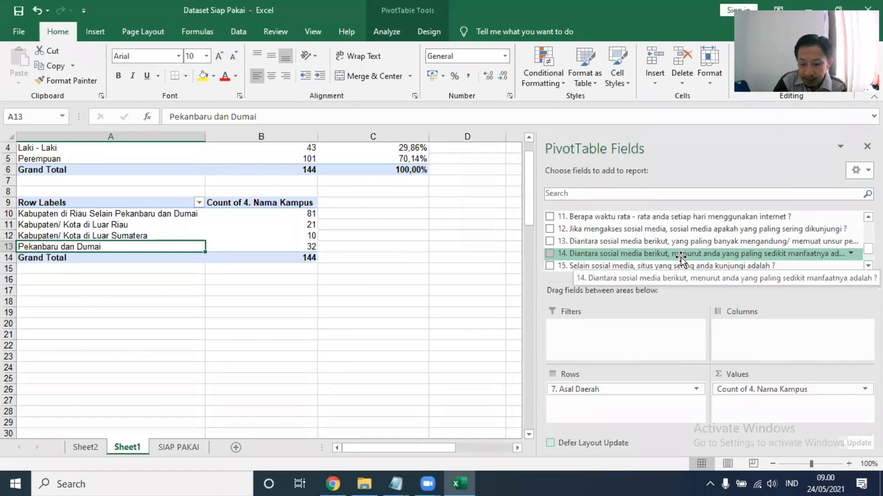
left_click_drag(681, 258, 654, 405)
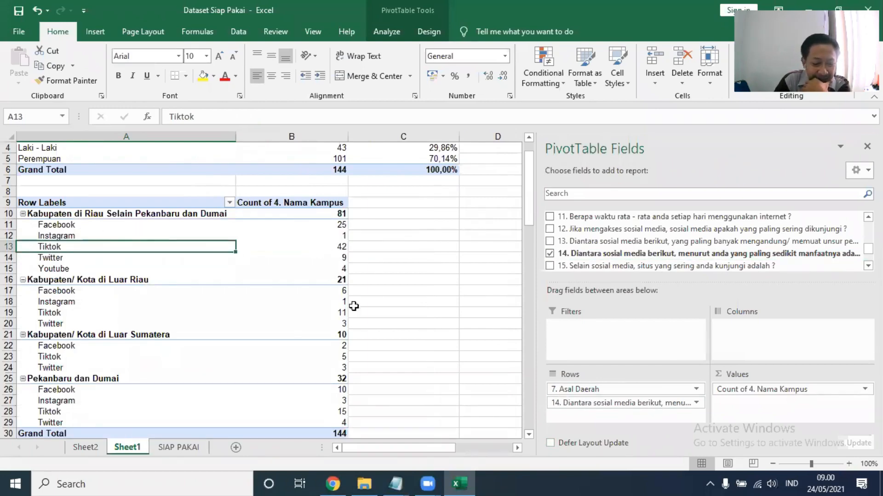
scroll(354, 306, "down", 1)
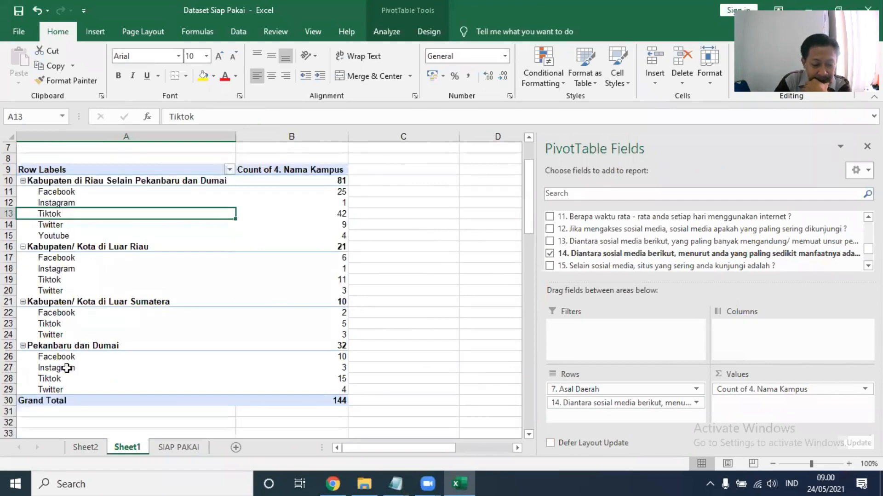
left_click(55, 380)
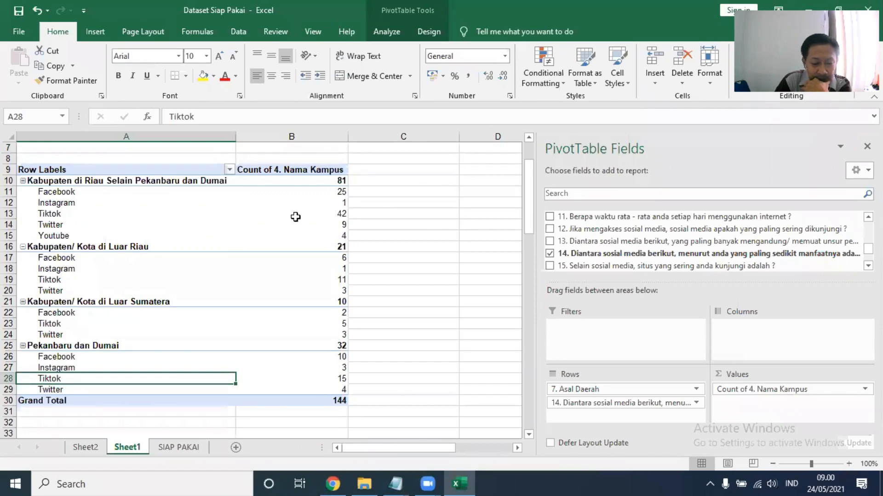
left_click(9, 213)
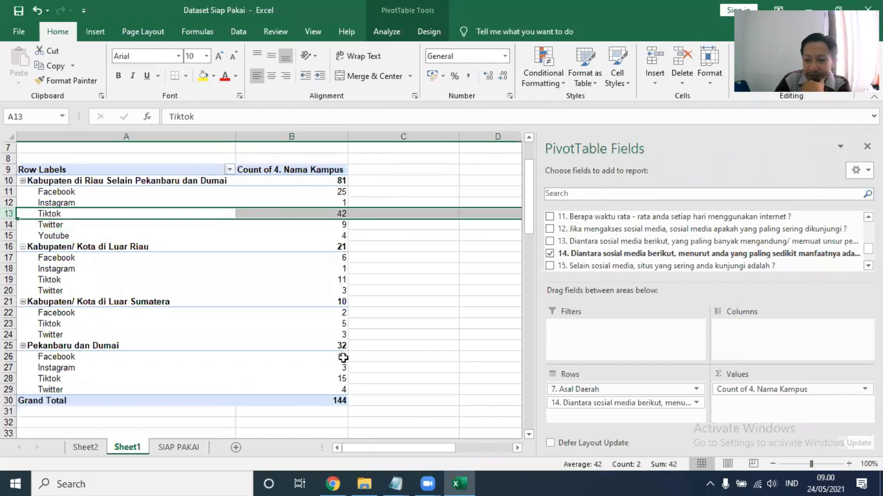
mouse_move(347, 350)
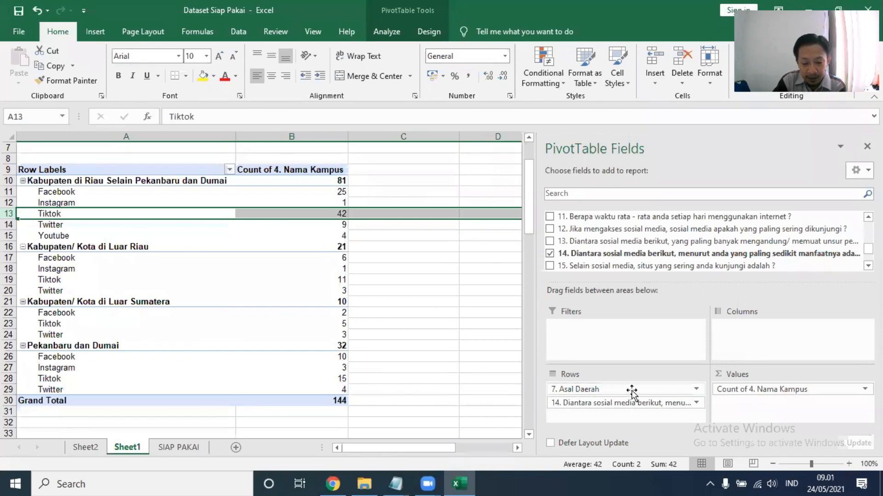
Try nesting Asal Daerah under question 14, and remove Asal Daerah from the rows to examine the overall Tiktok count.
left_click_drag(631, 389, 638, 413)
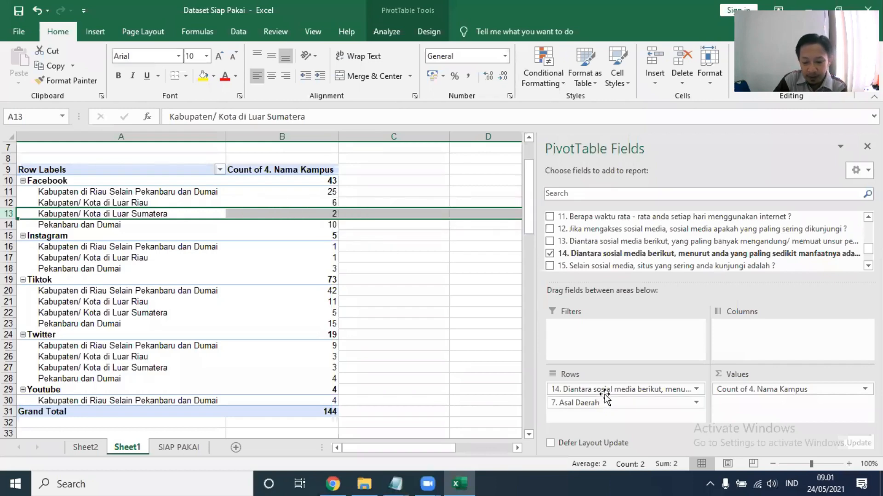
left_click_drag(607, 393, 610, 414)
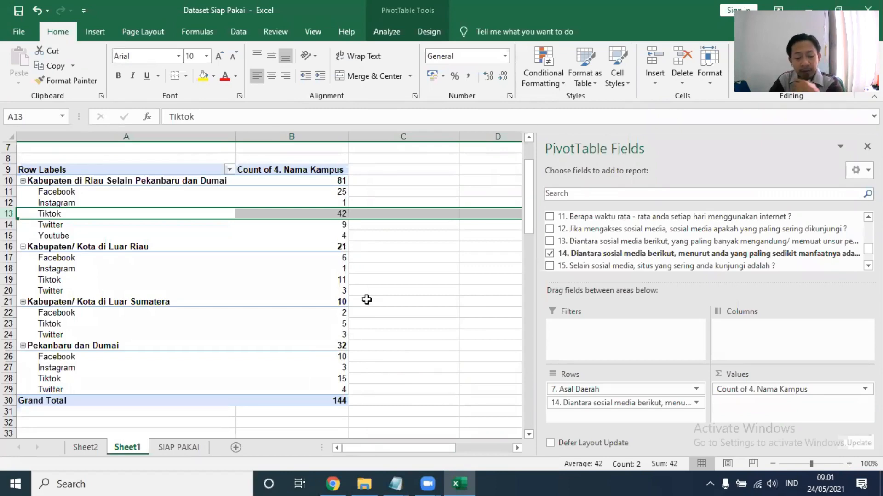
left_click(604, 392)
left_click(594, 357)
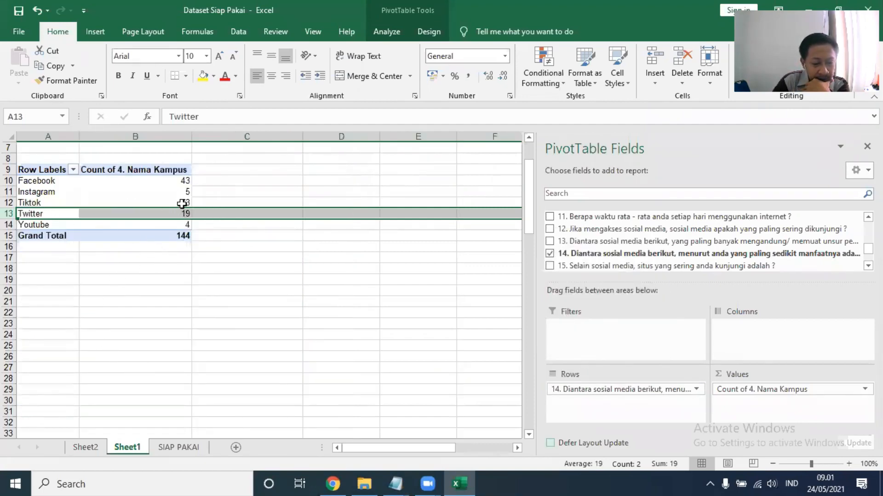
left_click(183, 202)
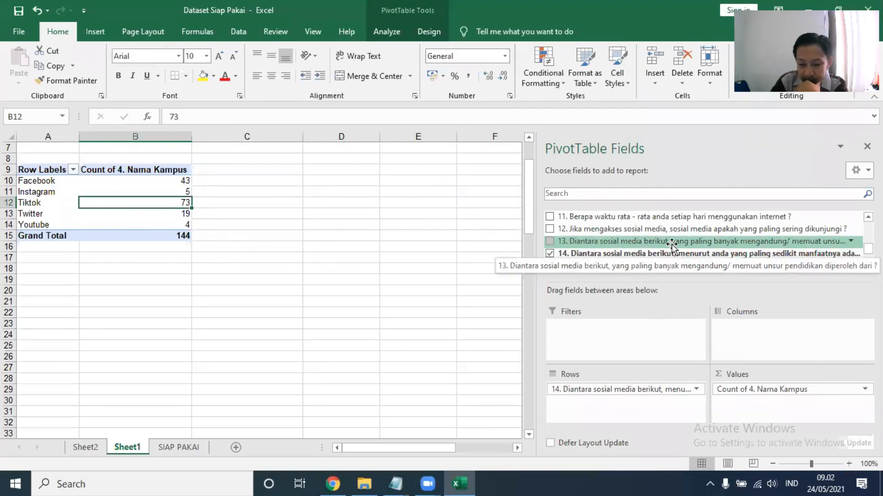
Replace question 14 in the second PivotTable's rows with question 13 on the most educational social media.
left_click(605, 390)
left_click(594, 355)
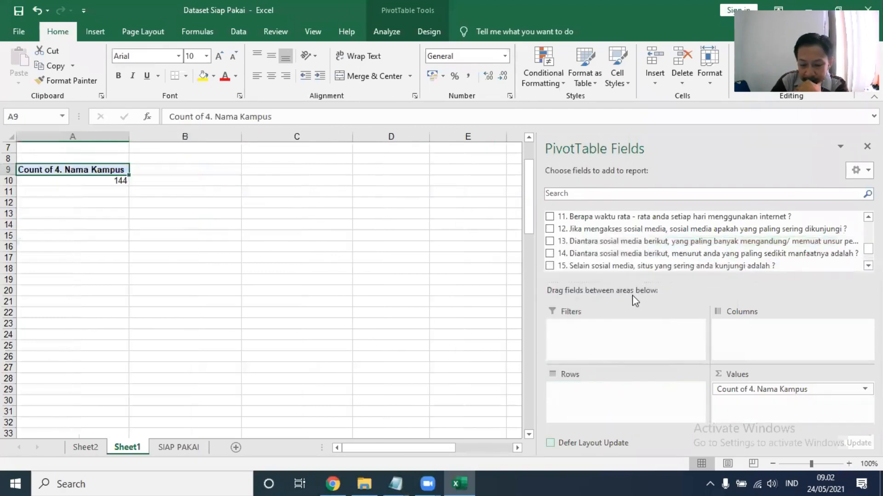
left_click_drag(646, 355, 647, 392)
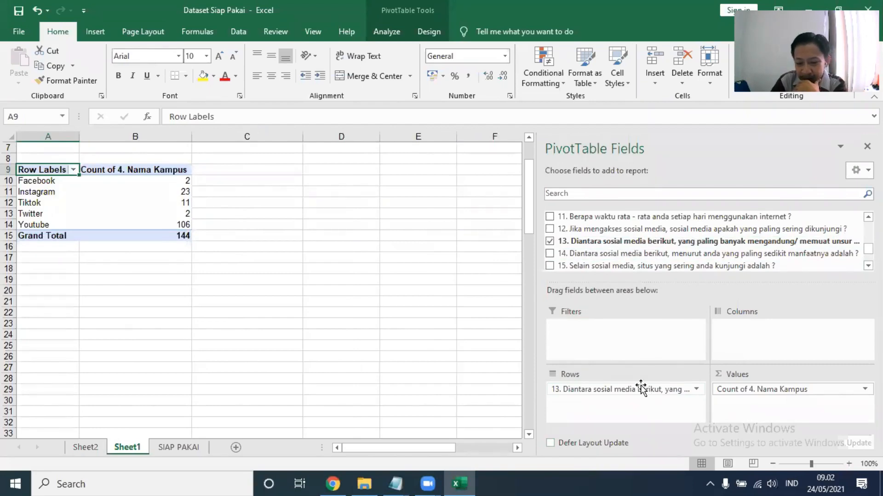
Nest Asal Daerah under question 13 in the rows and examine the regional counts for Youtube.
scroll(626, 259, "up", 2)
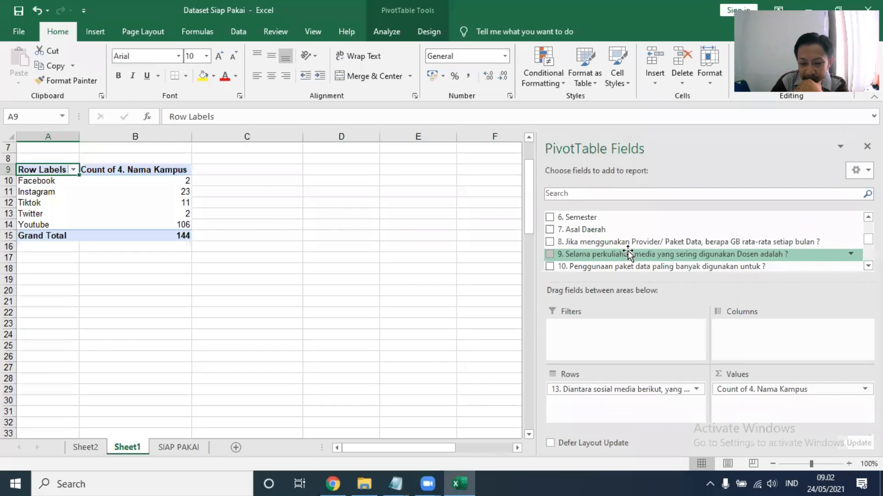
left_click_drag(594, 230, 621, 403)
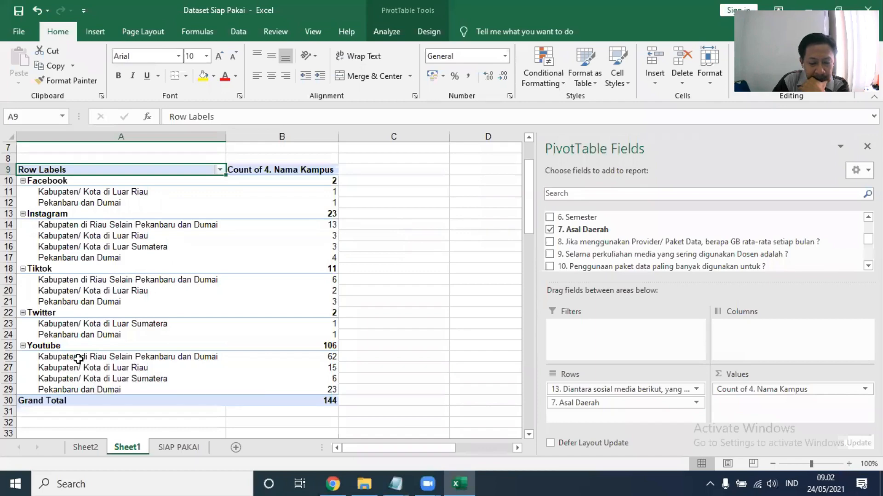
mouse_move(290, 385)
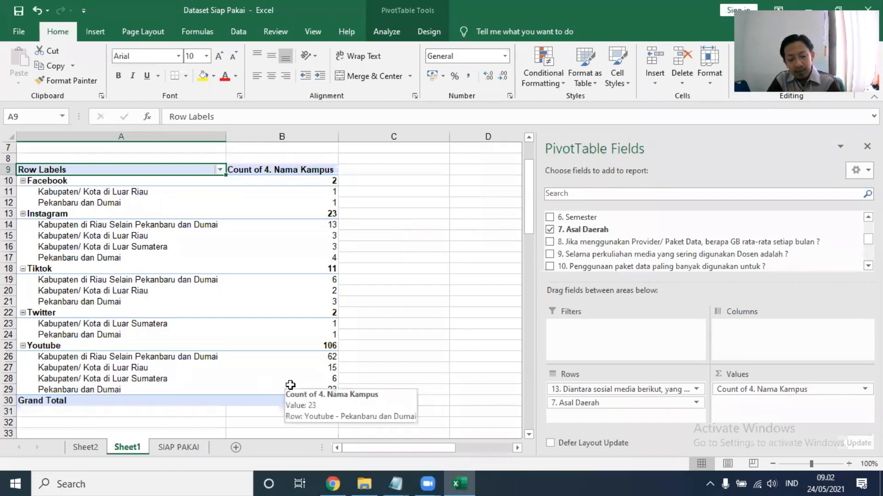
mouse_move(332, 358)
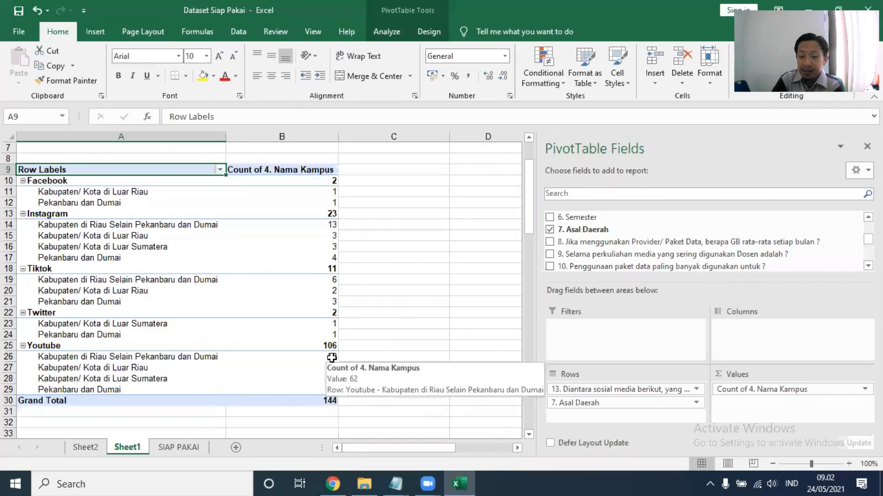
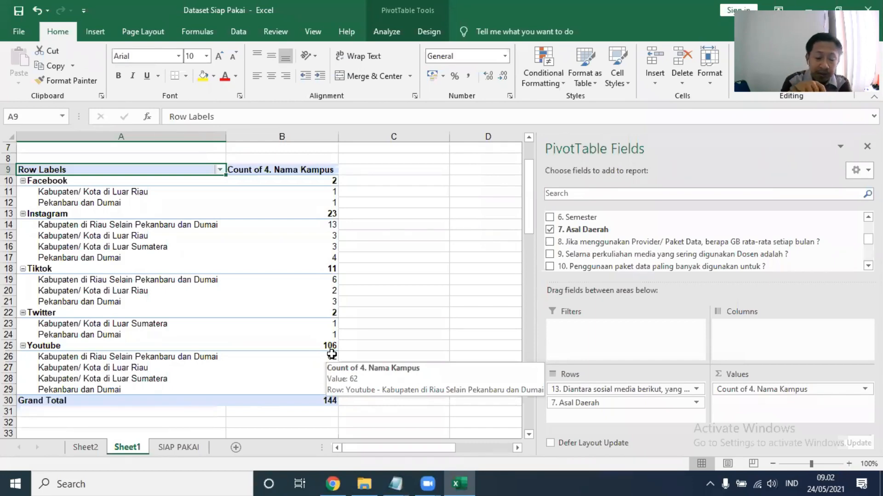
Remove question 13 from the rows and insert a Pie PivotChart of the Asal Daerah counts.
left_click(598, 389)
left_click(575, 356)
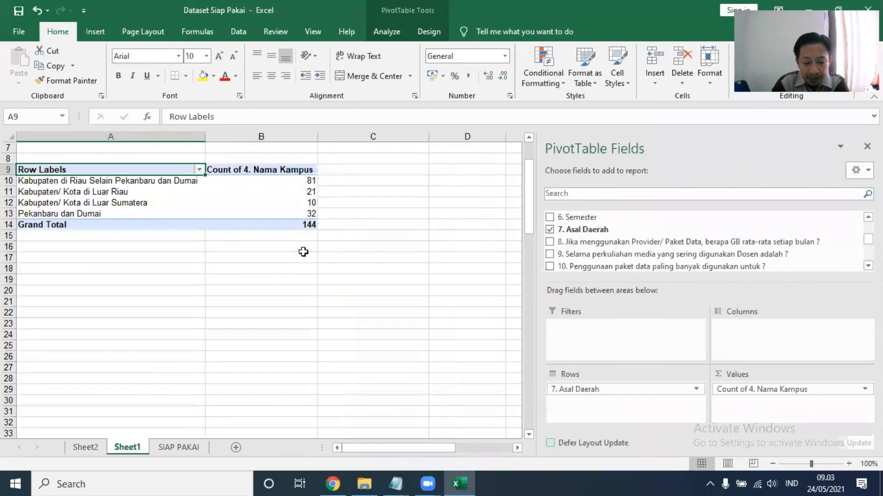
left_click(303, 251)
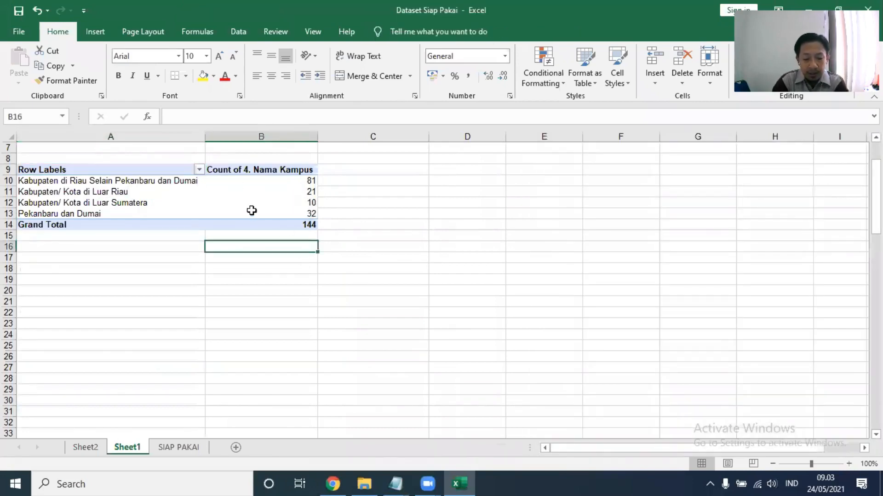
left_click(247, 201)
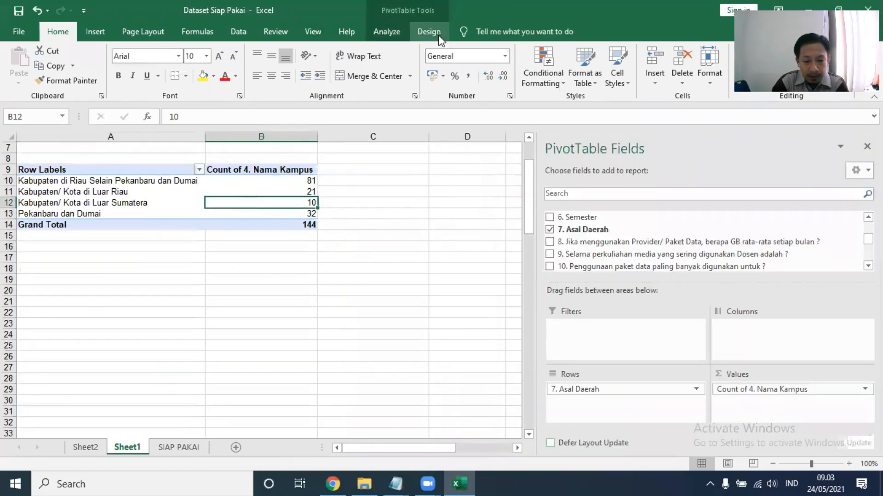
left_click(394, 31)
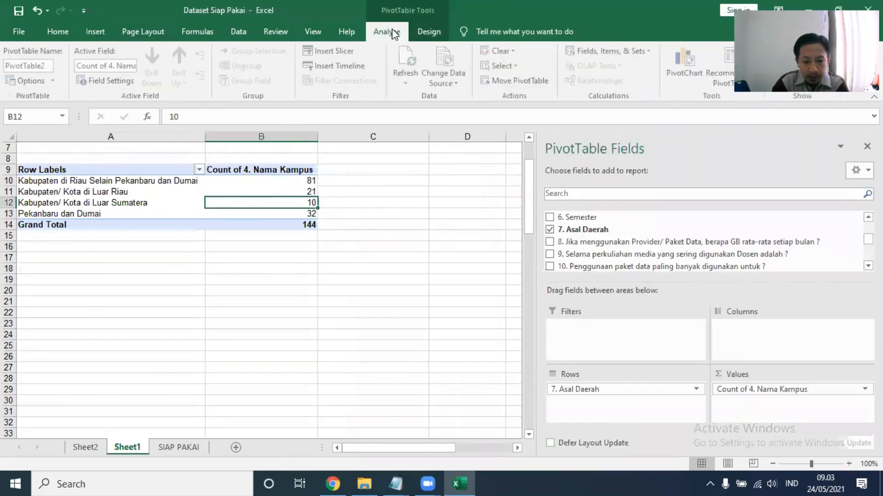
left_click(687, 63)
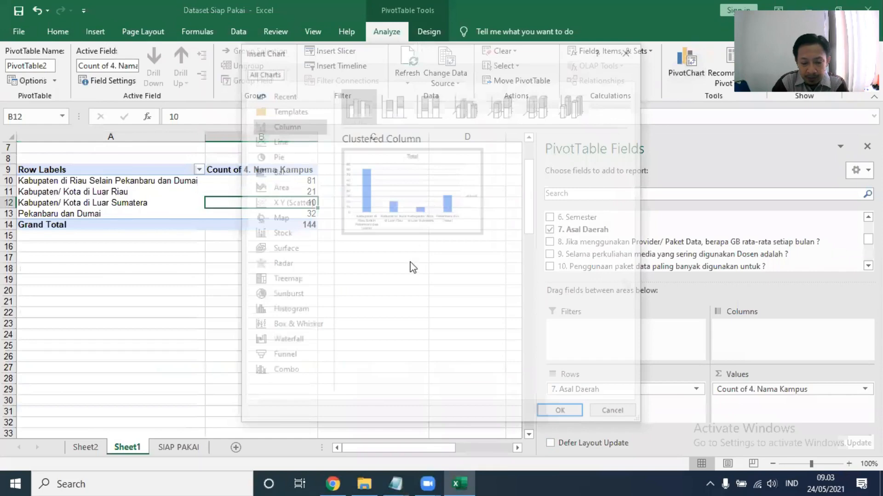
left_click(276, 158)
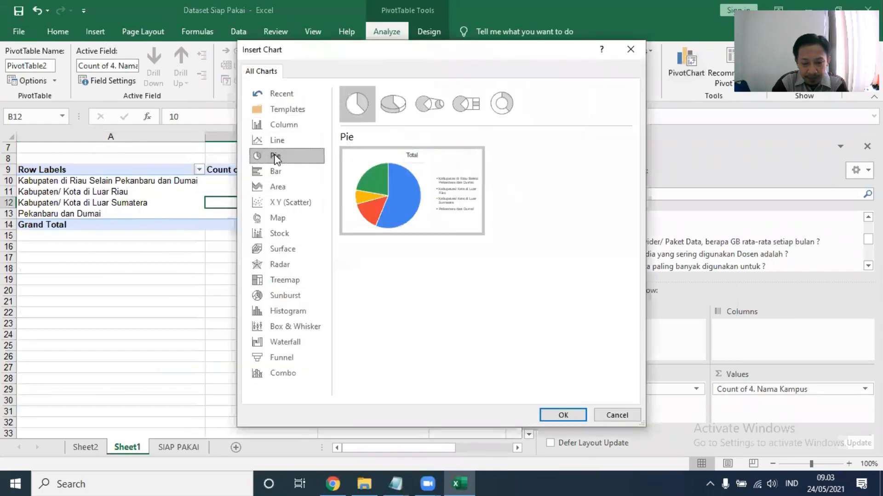
left_click(562, 414)
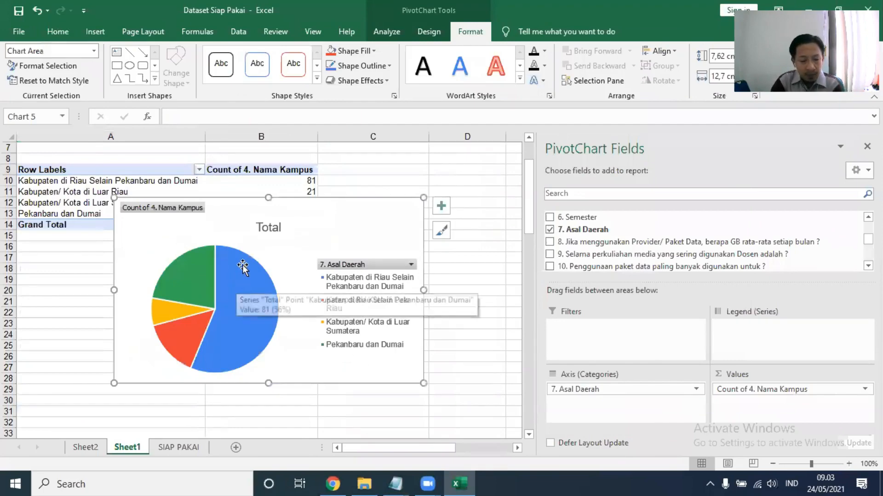
Select the pie chart's plot area, its Total series and the Pekanbaru dan Dumai slice in turn.
left_click(76, 51)
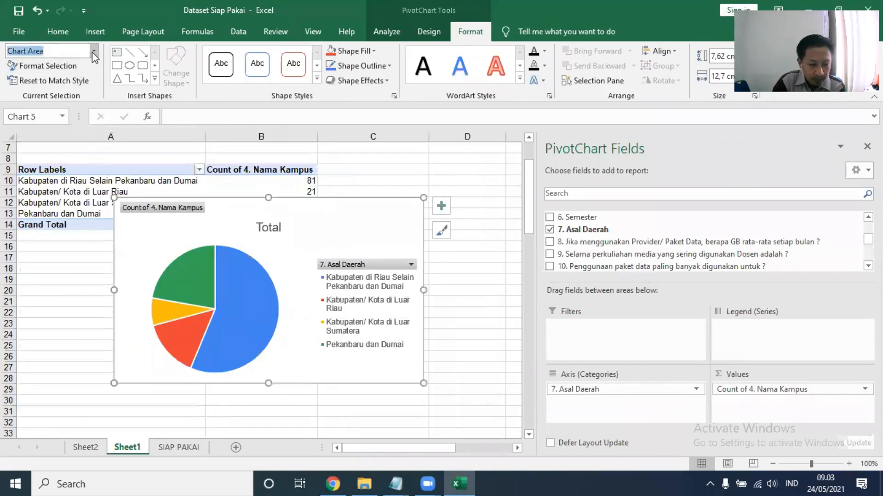
left_click(93, 51)
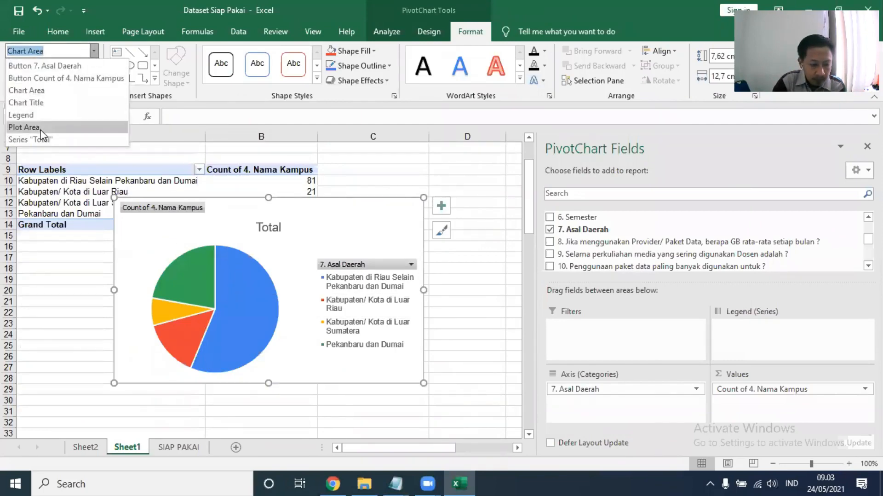
left_click(41, 129)
left_click(94, 51)
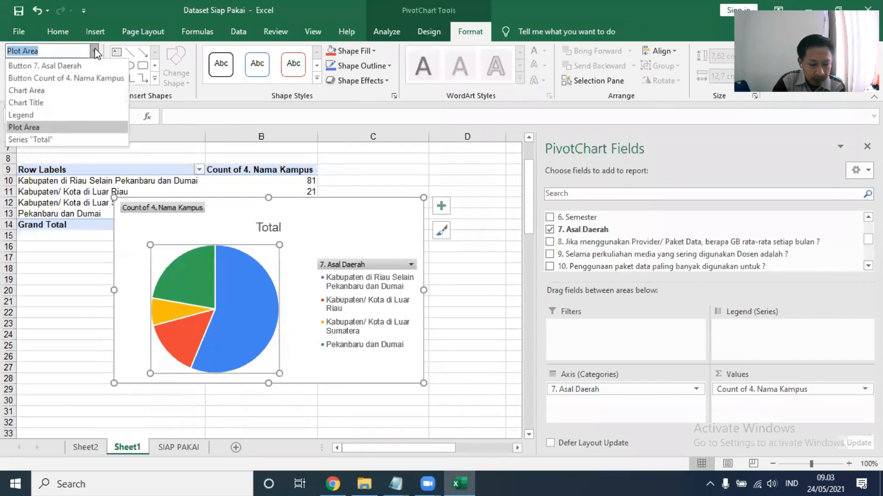
left_click(42, 139)
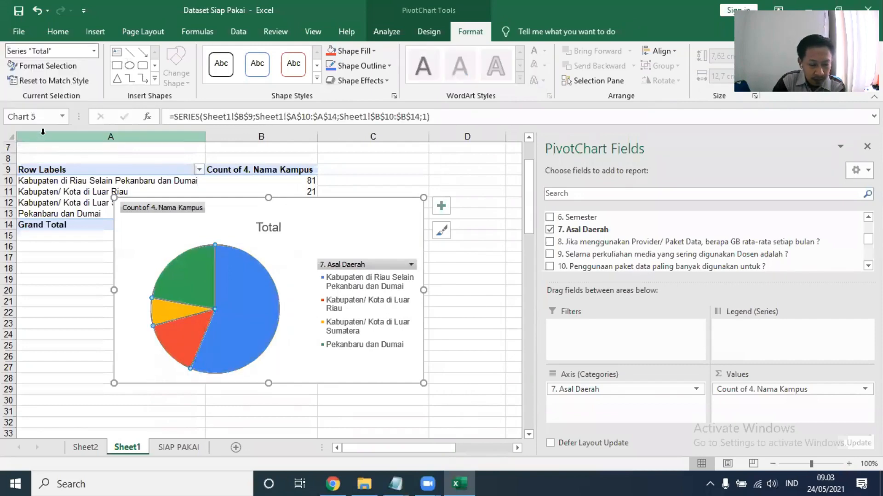
left_click(193, 271)
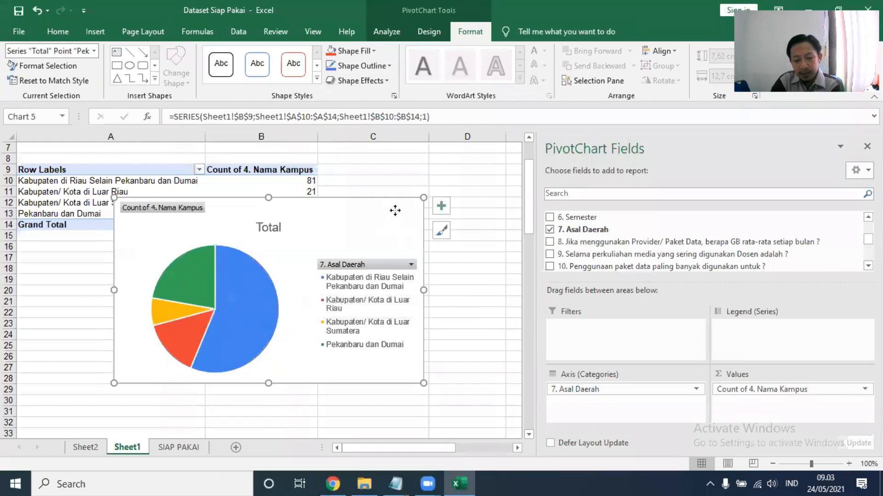
Move the Asal Daerah pie chart clear of the PivotTable and delete the chart.
left_click_drag(393, 208, 441, 256)
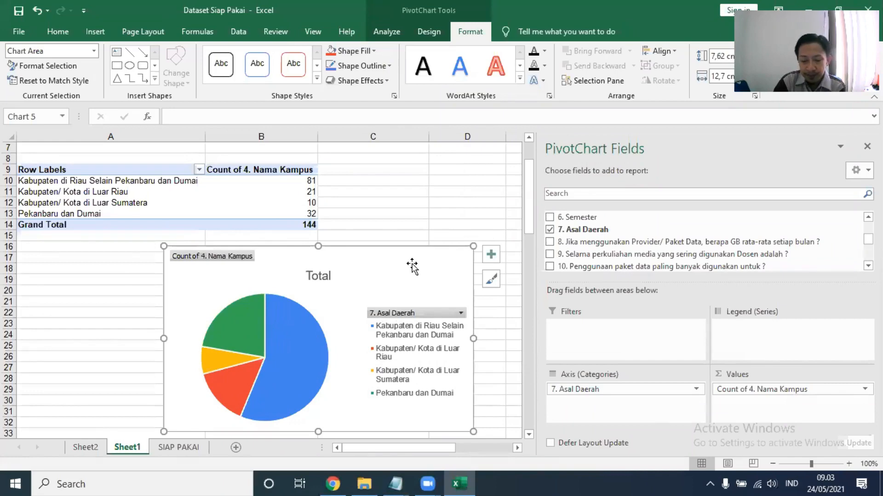
key("Delete")
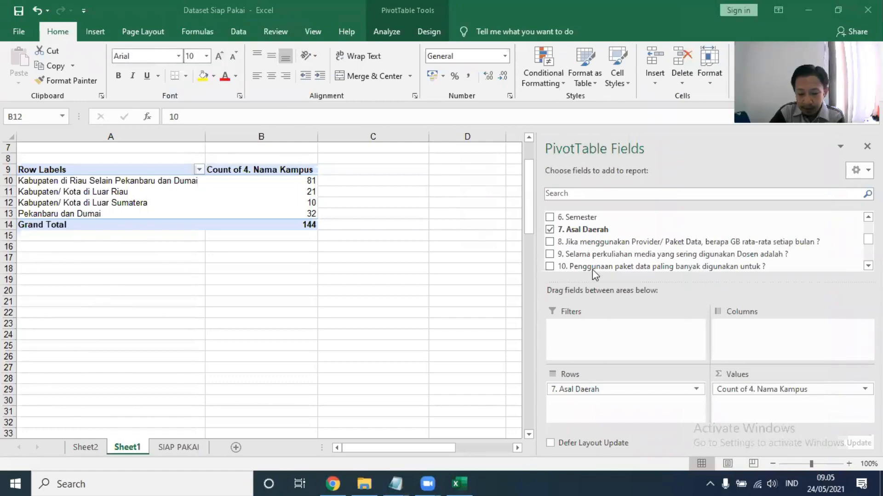
Nest Nama Kampus under Asal Daerah in the second PivotTable's rows.
scroll(590, 259, "up", 1)
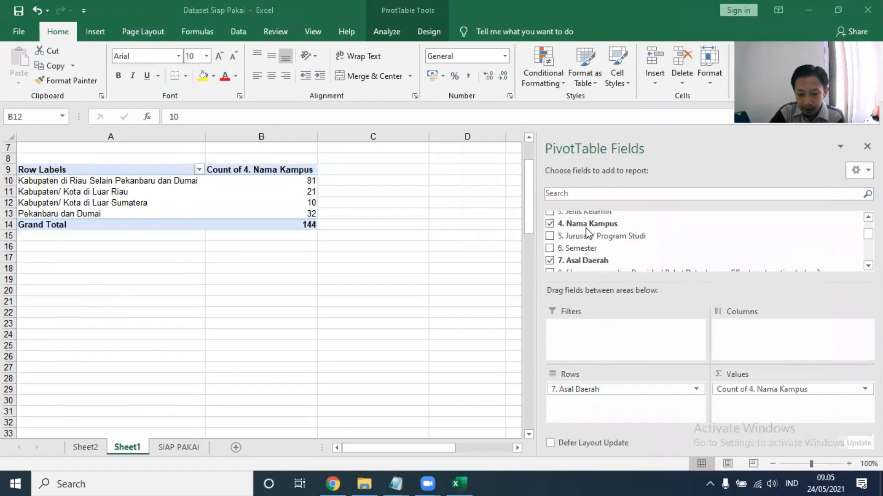
left_click(590, 234)
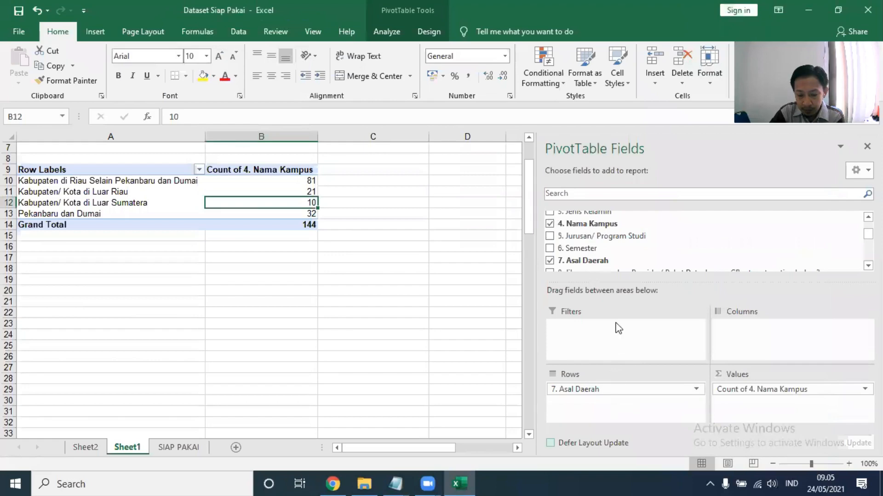
left_click_drag(593, 223, 623, 405)
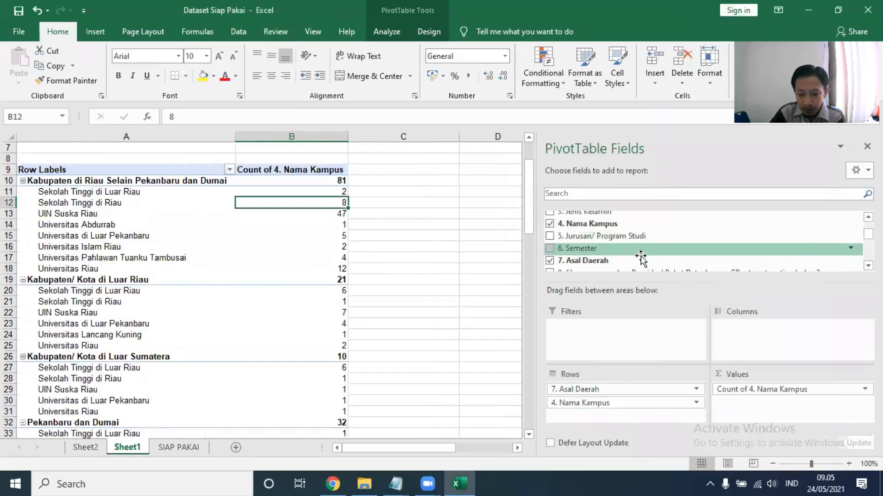
Nest question 11 on average daily internet time under Nama Kampus in the rows and examine the counts per campus.
scroll(642, 257, "down", 2)
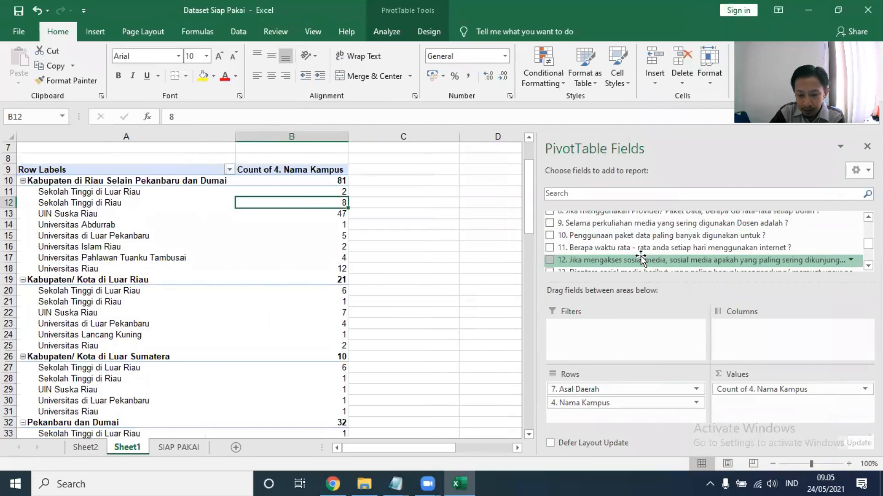
left_click_drag(646, 251, 641, 416)
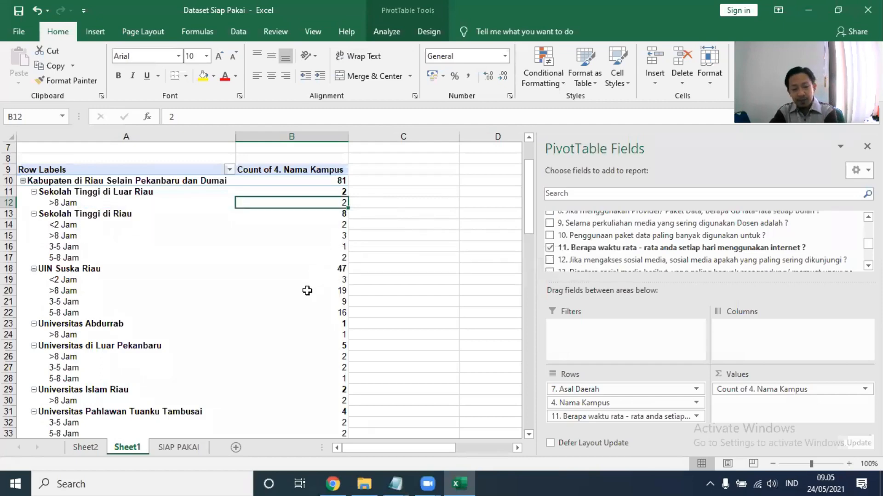
scroll(307, 290, "down", 1)
scroll(307, 290, "up", 1)
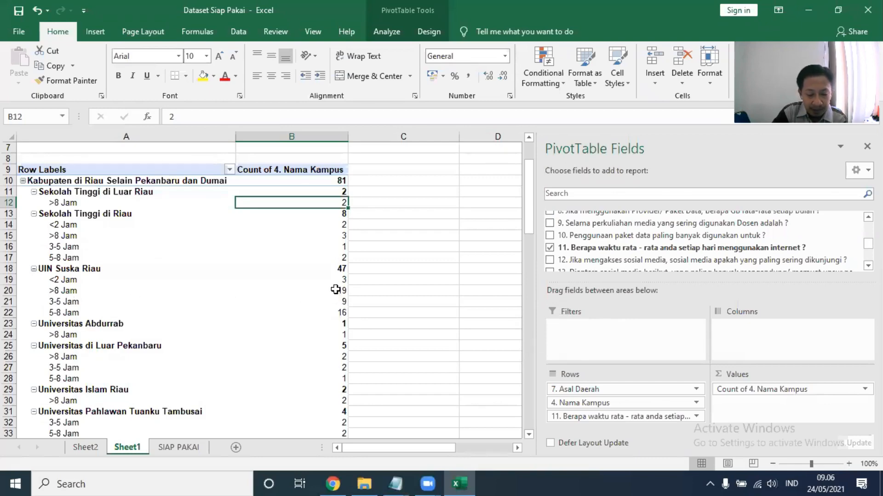
scroll(190, 290, "down", 2)
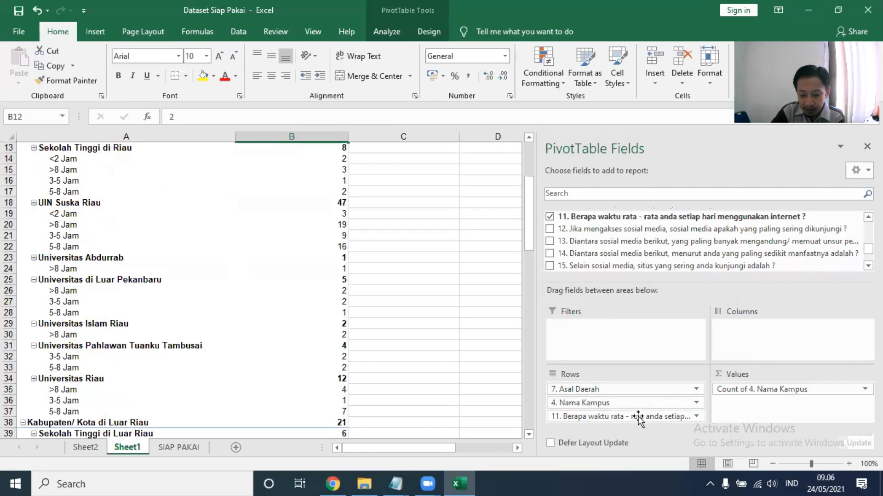
Move question 11 above Nama Kampus in the rows and examine the UIN Suska Riau count for more than 8 hours.
left_click_drag(637, 417, 637, 403)
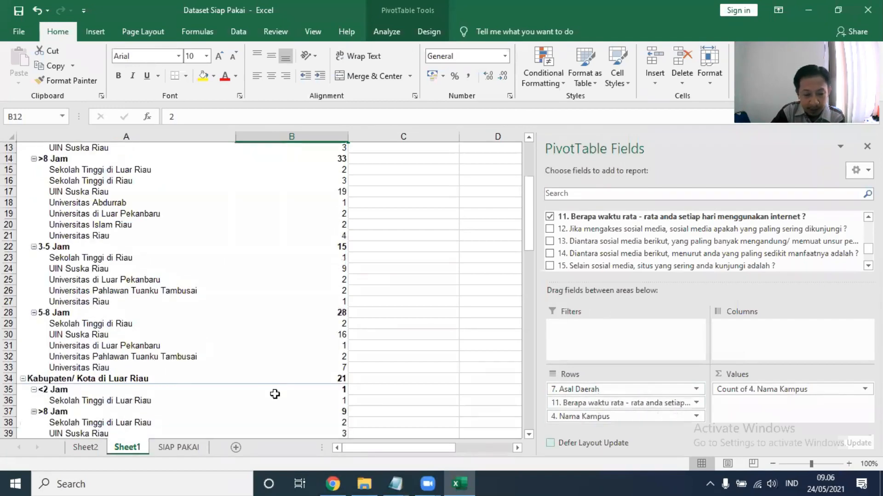
scroll(268, 371, "up", 2)
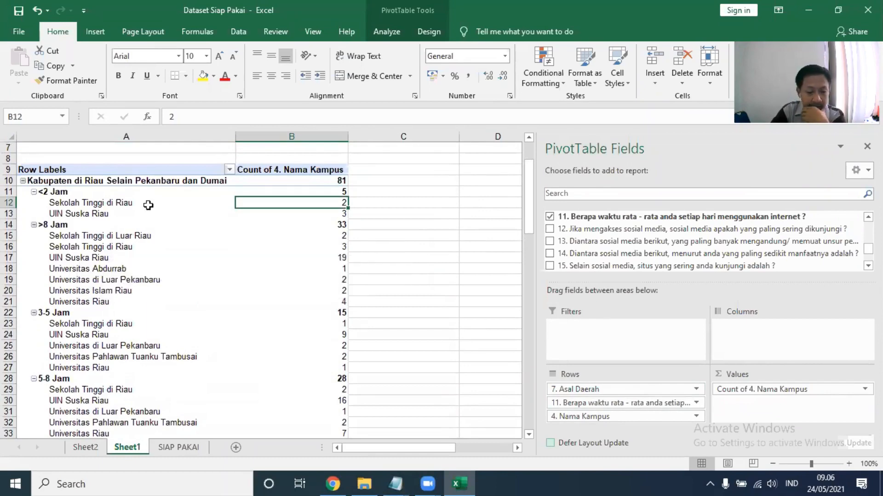
left_click(94, 257)
left_click(336, 261)
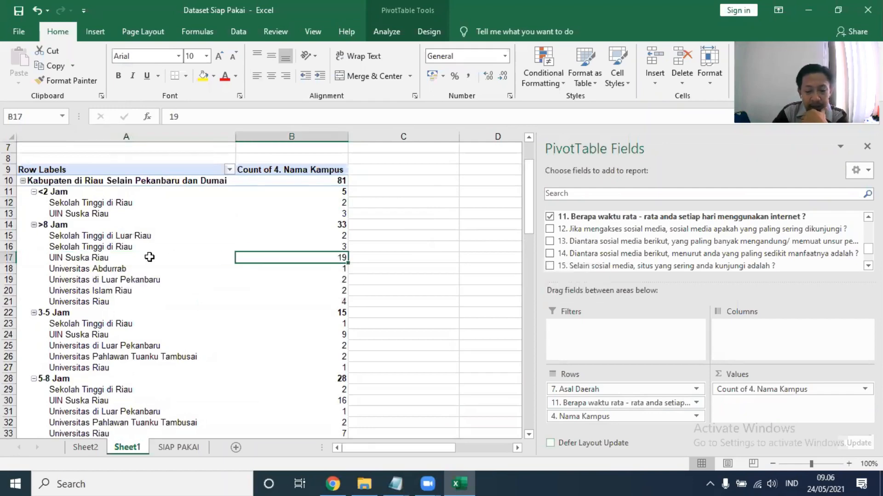
left_click(54, 259)
left_click(335, 260)
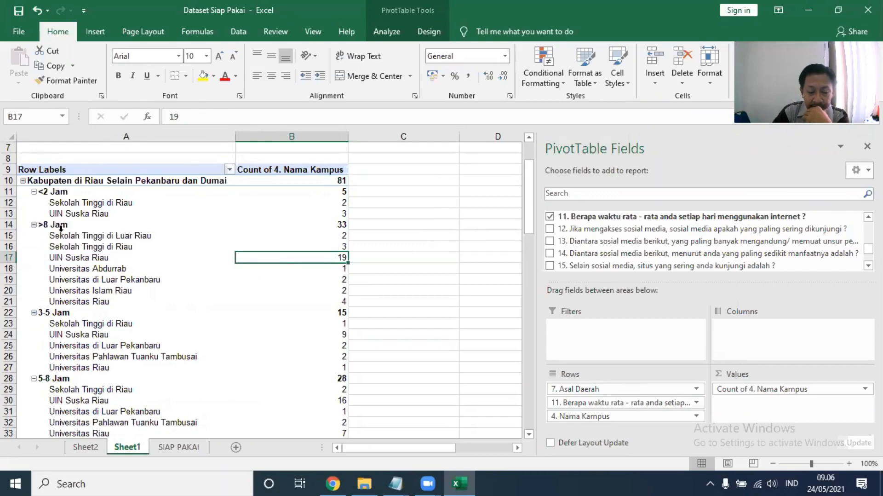
scroll(140, 282, "down", 2)
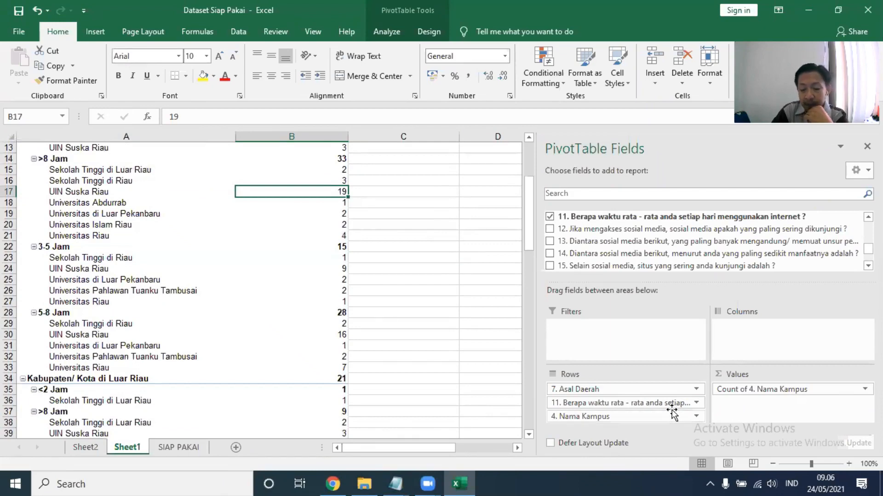
Move question 11 above Asal Daerah as the outermost row field and examine the regional counts per internet-time group.
left_click_drag(664, 404, 662, 385)
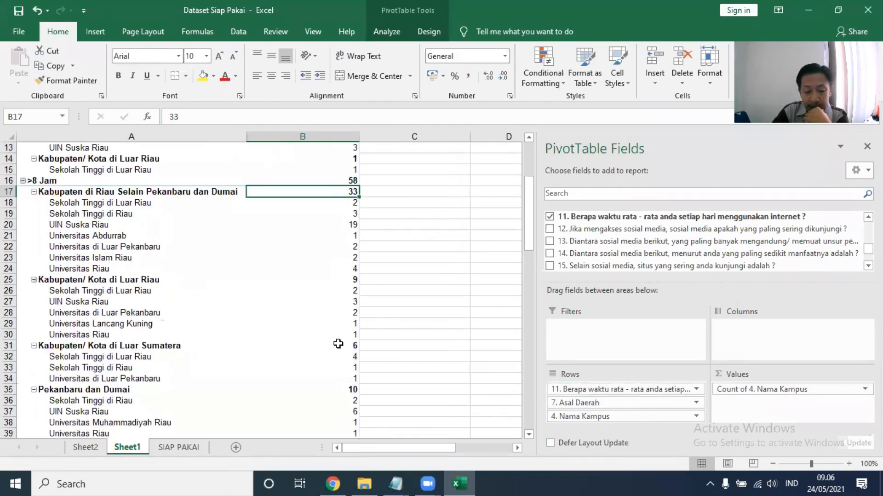
scroll(262, 305, "up", 3)
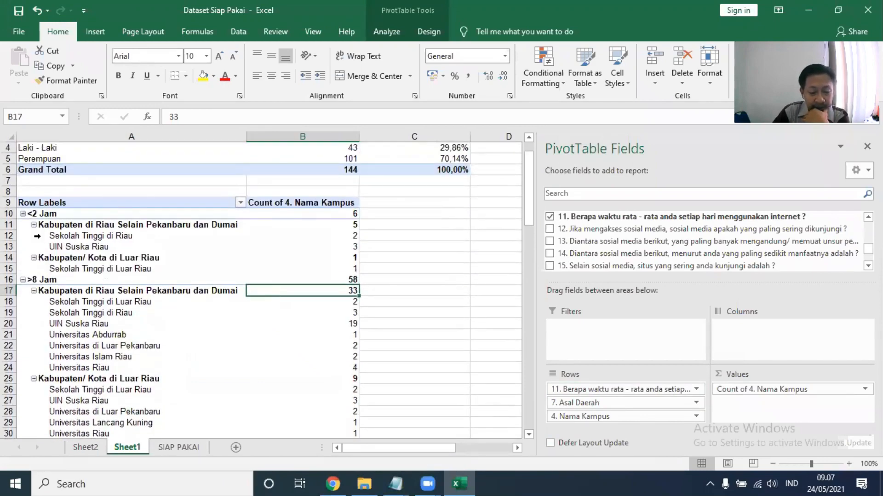
scroll(75, 249, "down", 2)
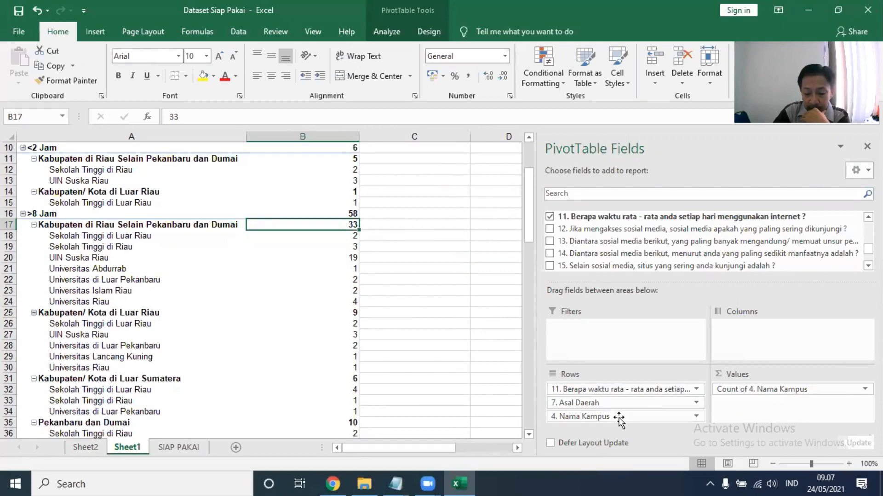
Move Nama Kampus above Asal Daerah in the rows and examine the campus counts within each internet-time group.
left_click_drag(619, 419, 598, 399)
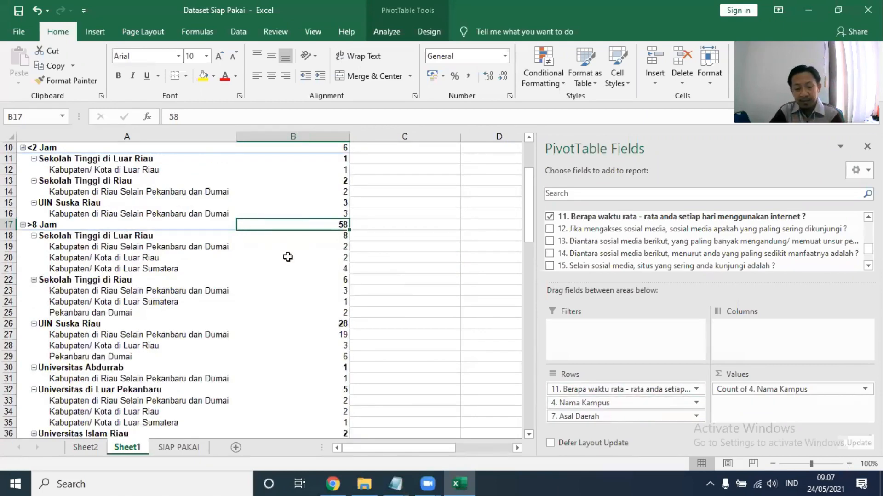
scroll(288, 257, "up", 3)
scroll(288, 256, "down", 2)
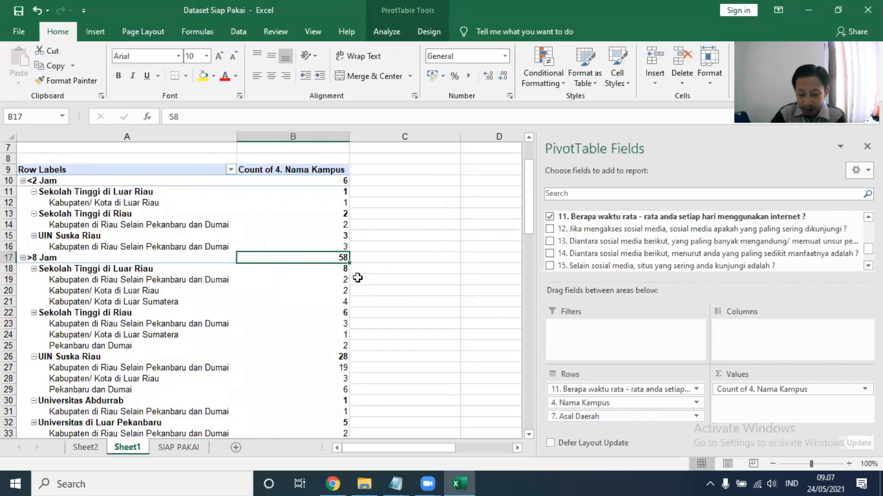
Remove question 11 and Asal Daerah from the rows, and open the options of the remaining Nama Kampus field.
left_click(589, 389)
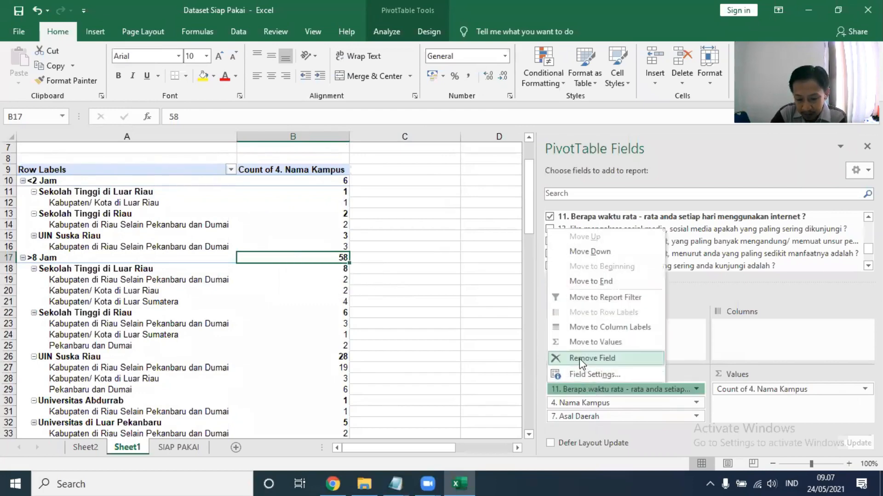
left_click(592, 358)
left_click(592, 403)
left_click(594, 372)
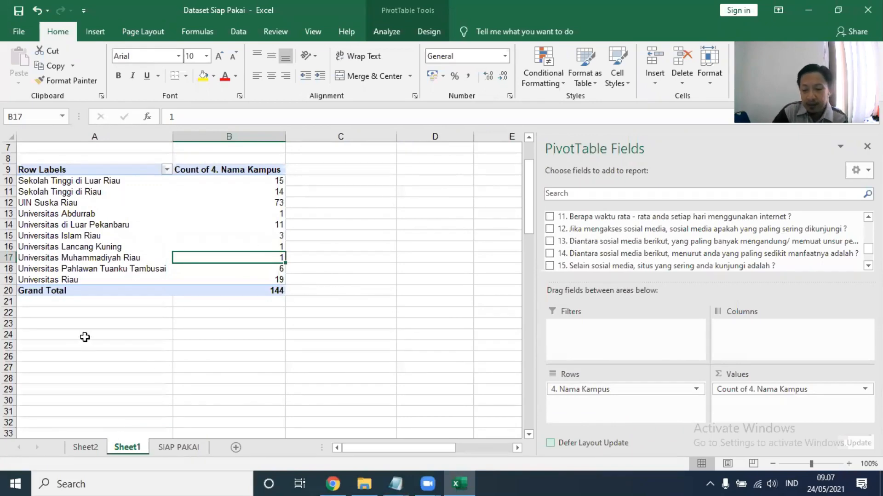
left_click(614, 389)
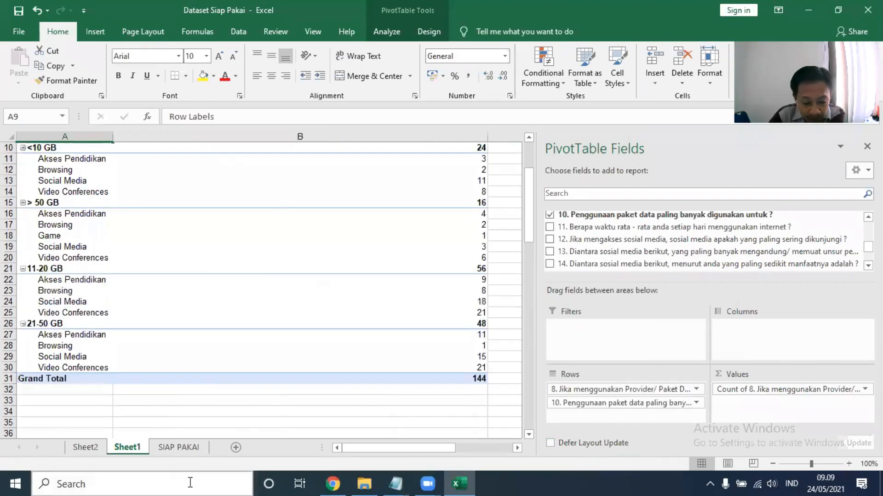
Show the SIAP PAKAI sheet at 50% zoom to examine all survey question columns together.
left_click(179, 447)
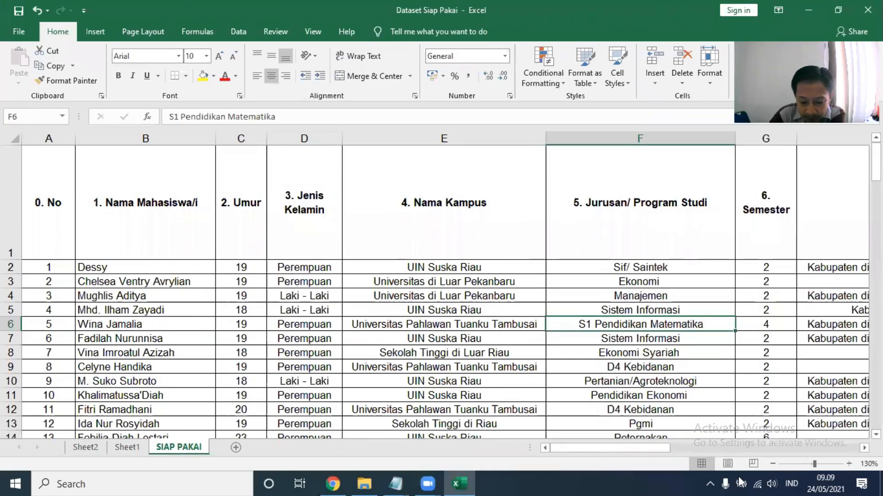
left_click(771, 463)
left_click(771, 462)
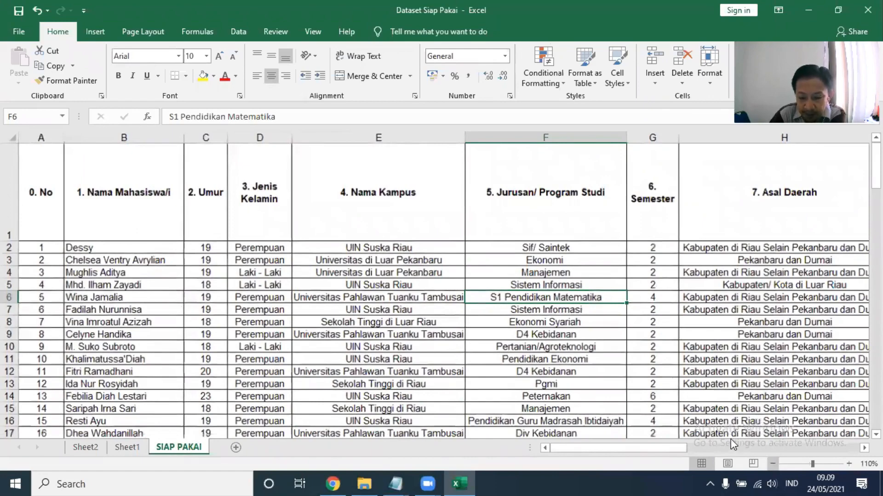
left_click(771, 462)
left_click(770, 462)
left_click(771, 463)
left_click(771, 462)
left_click(771, 463)
left_click(770, 463)
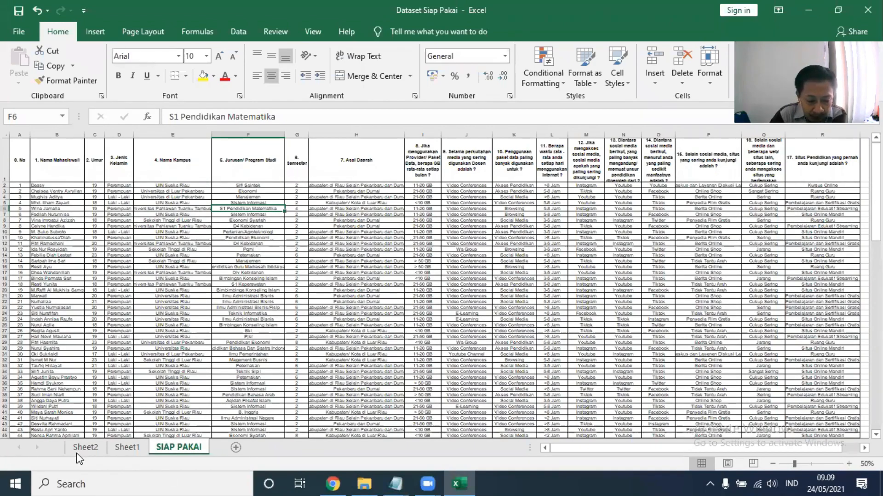
Open Sheet2 and look through its table of UIN Suska Riau respondents.
key("ctrl+Page_Up")
key("ctrl+Page_Up")
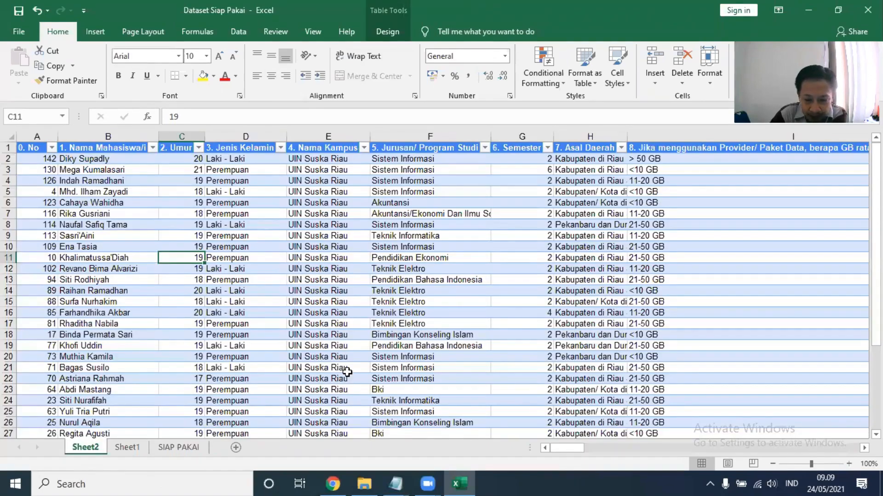
scroll(337, 435, "down", 2)
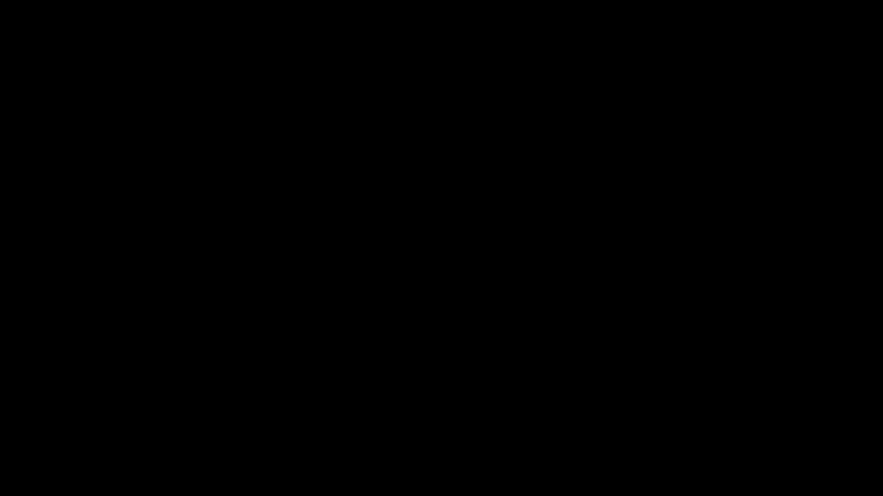